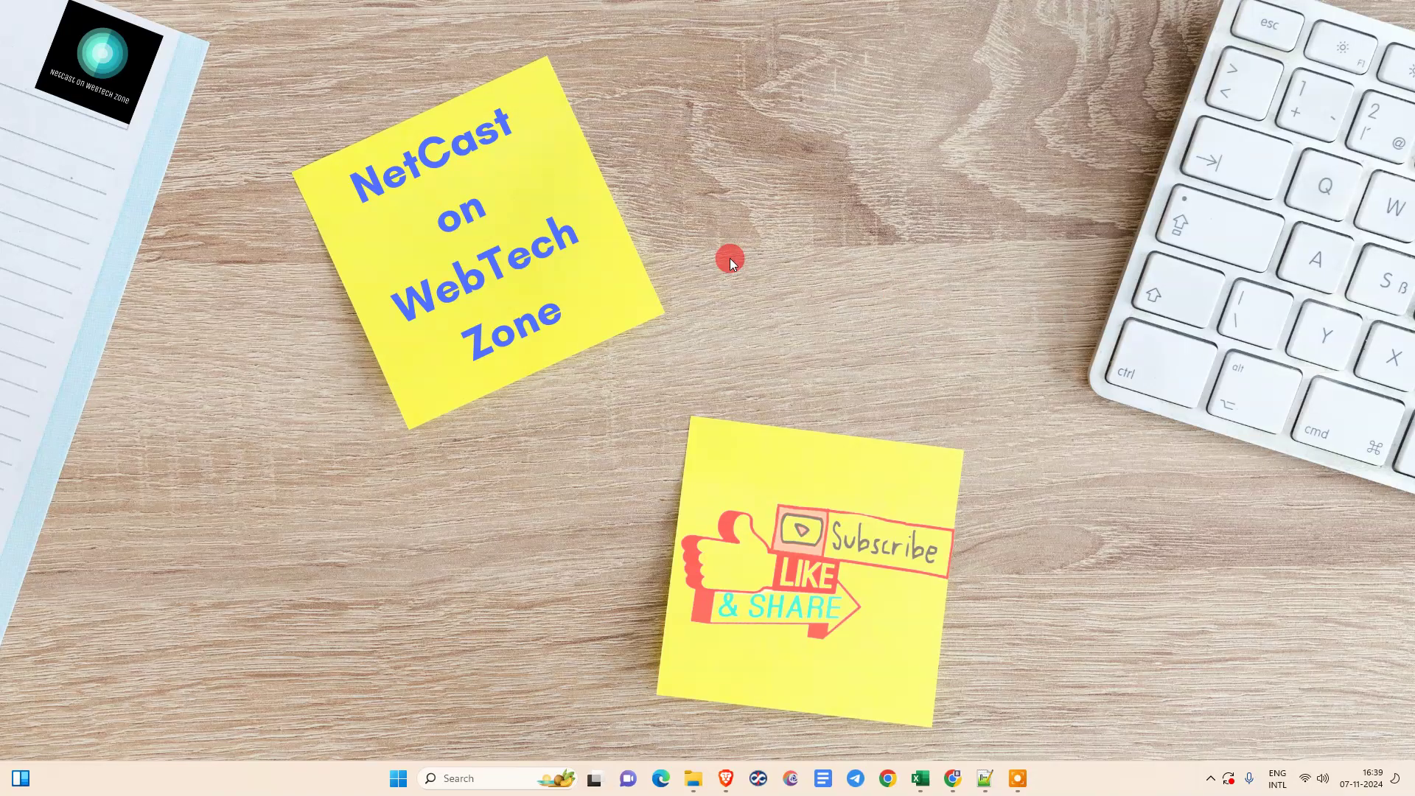
Refresh the desktop twice from its right-click menu
right_click(760, 252)
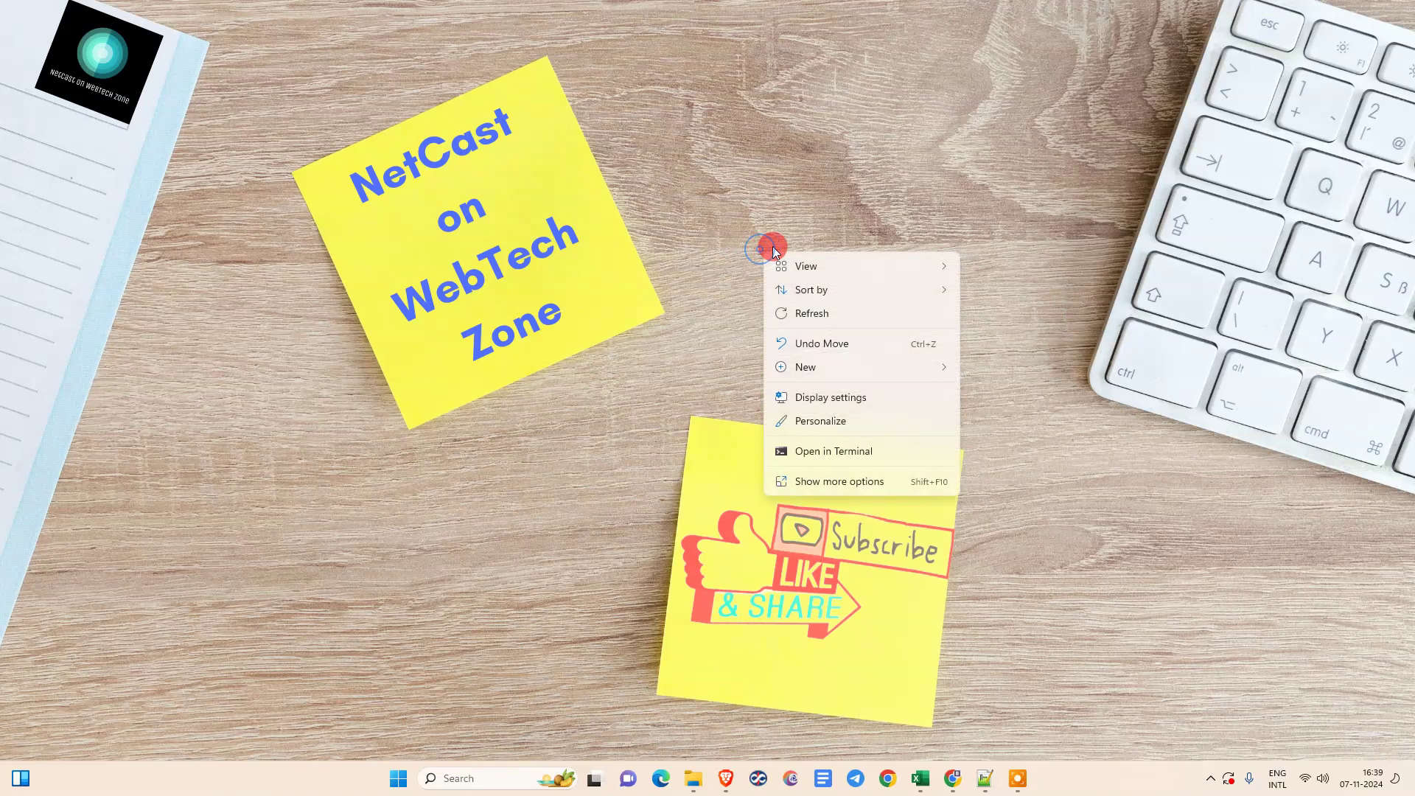
click(873, 310)
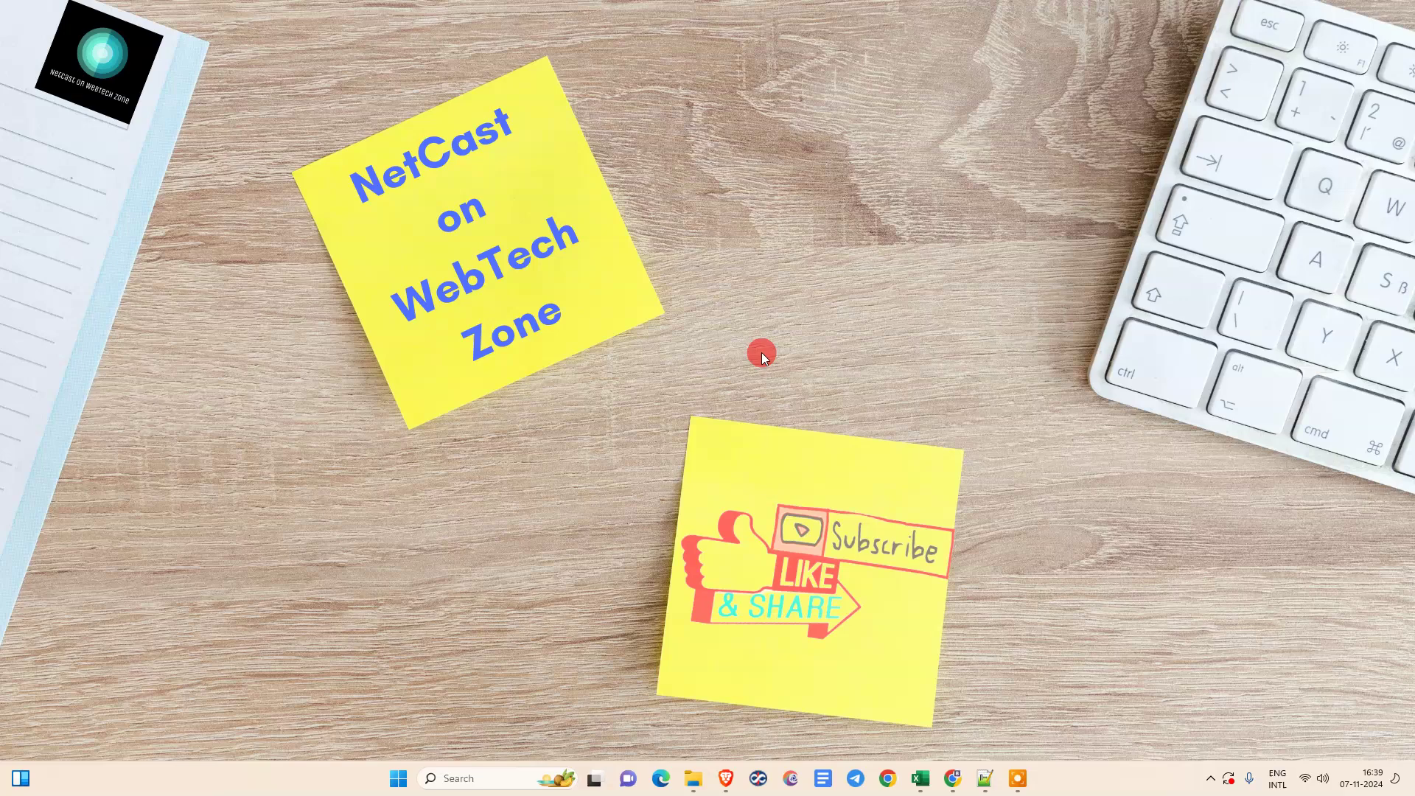
right_click(739, 210)
click(798, 270)
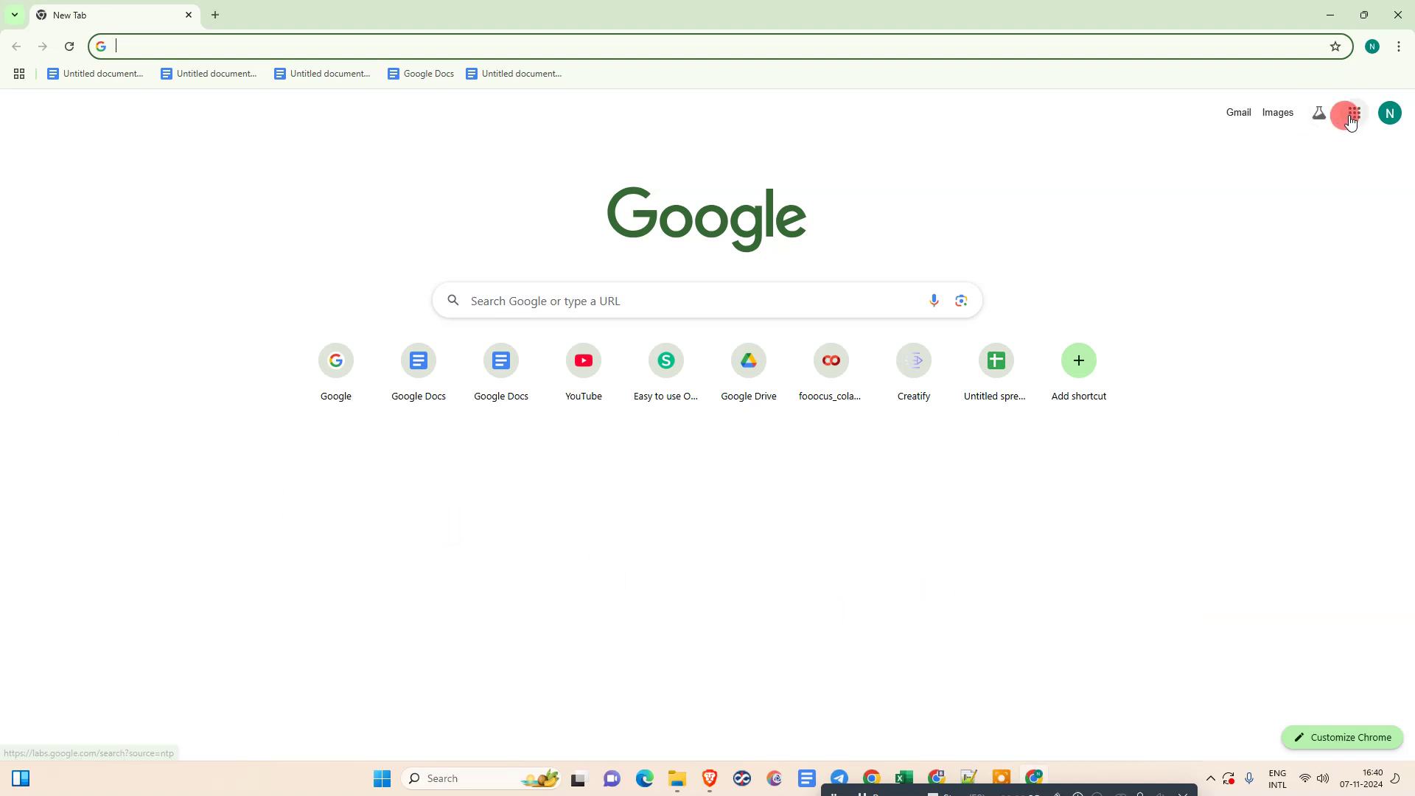
Open Google Drive from the Google apps grid in Chrome
click(1389, 112)
click(989, 161)
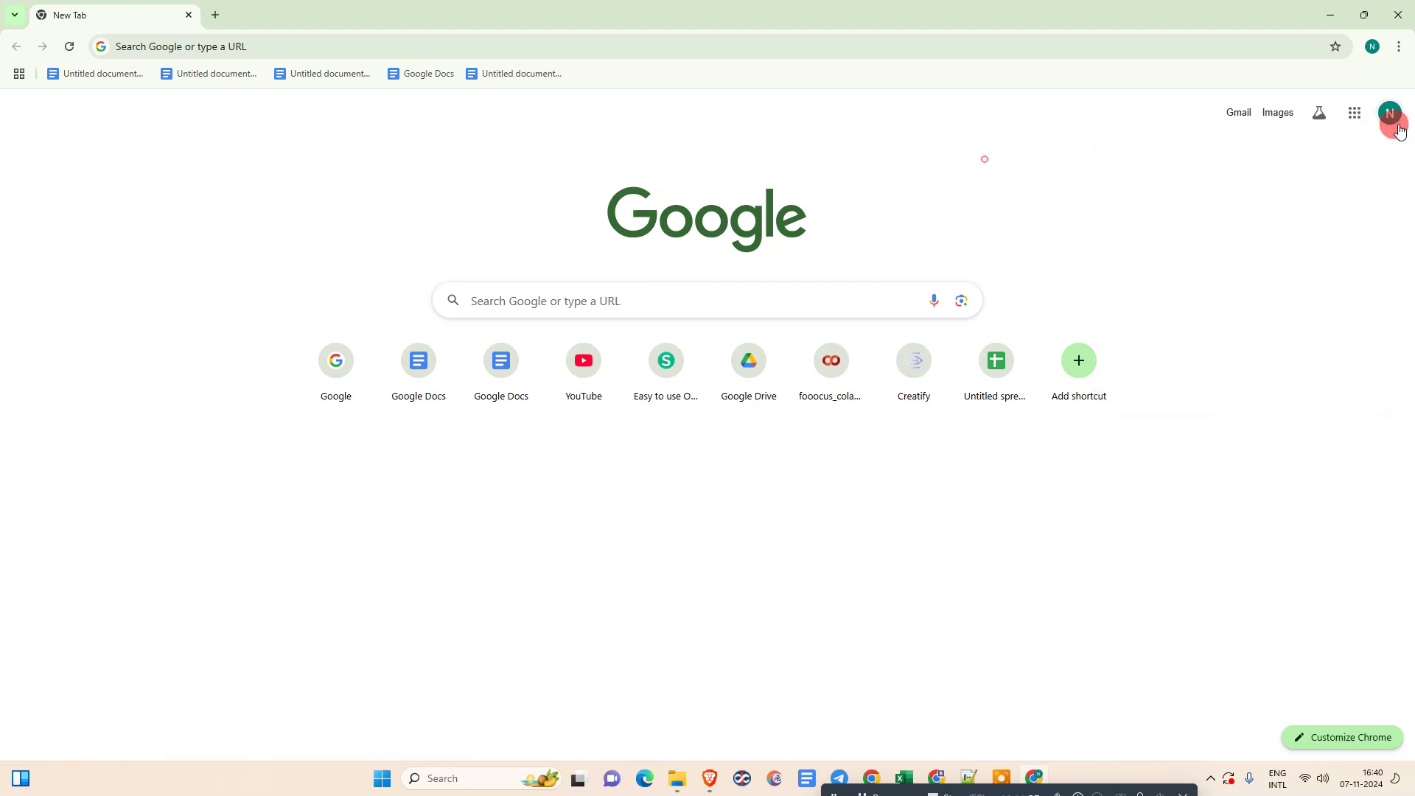
click(1354, 114)
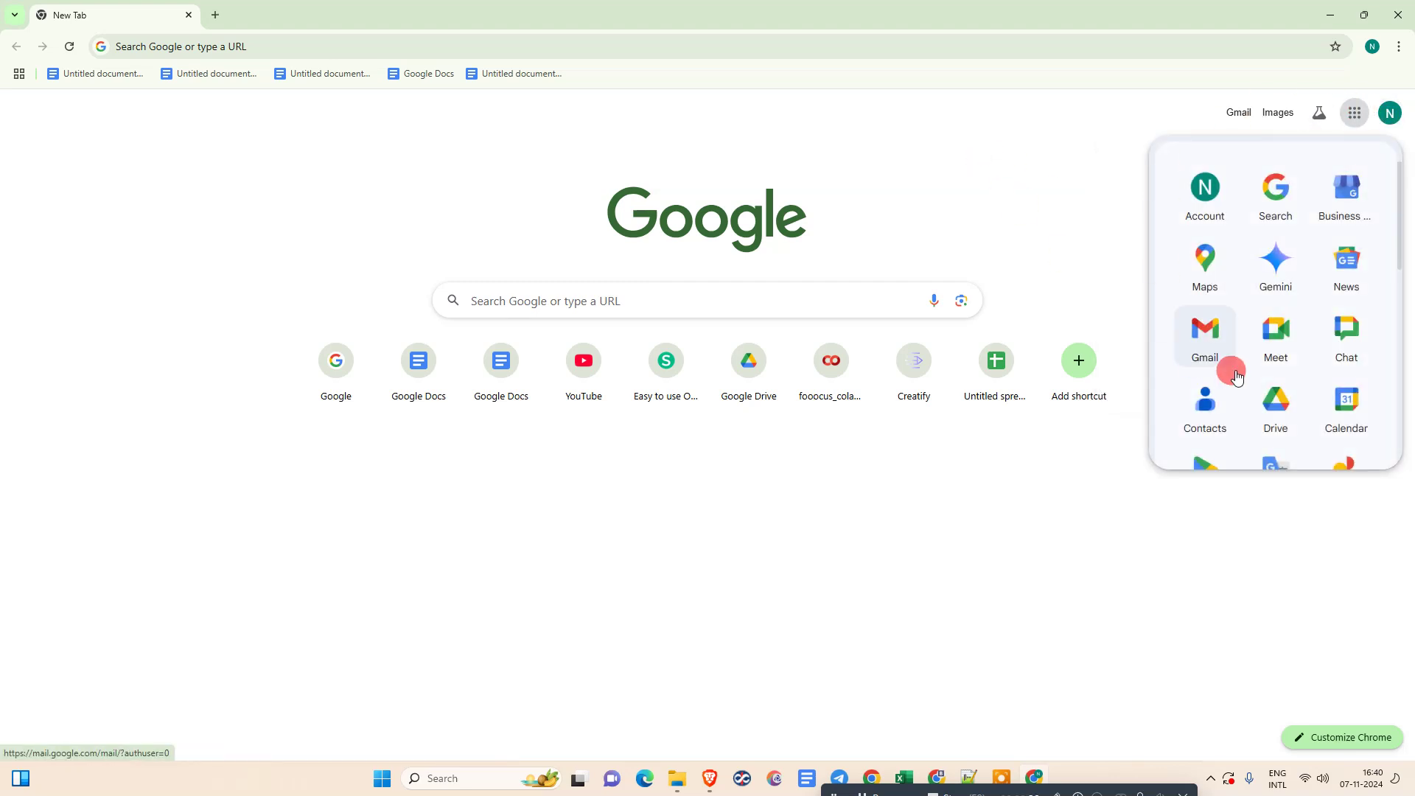
click(1277, 424)
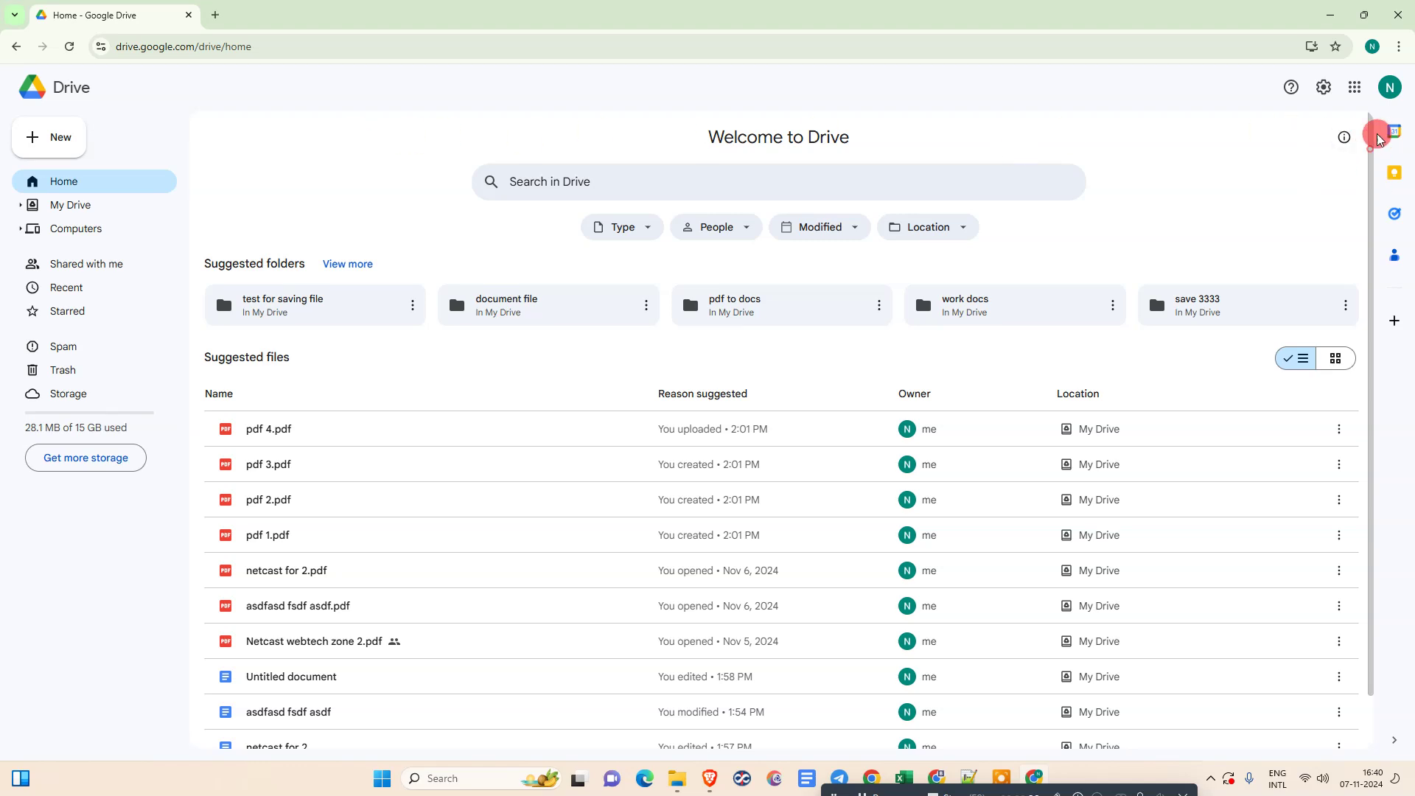
Show Drive's New menu with New folder, File upload and Folder upload options
click(55, 131)
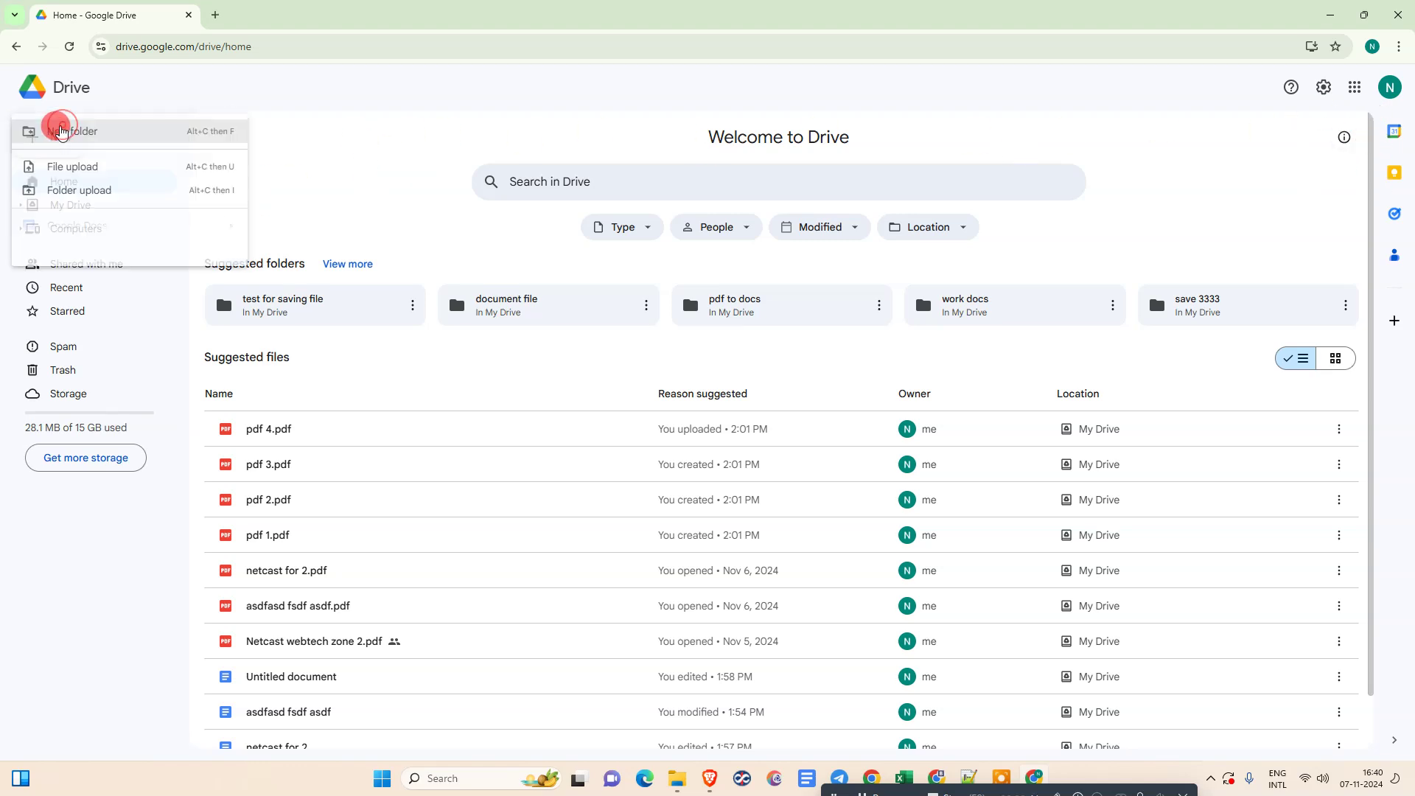
click(335, 146)
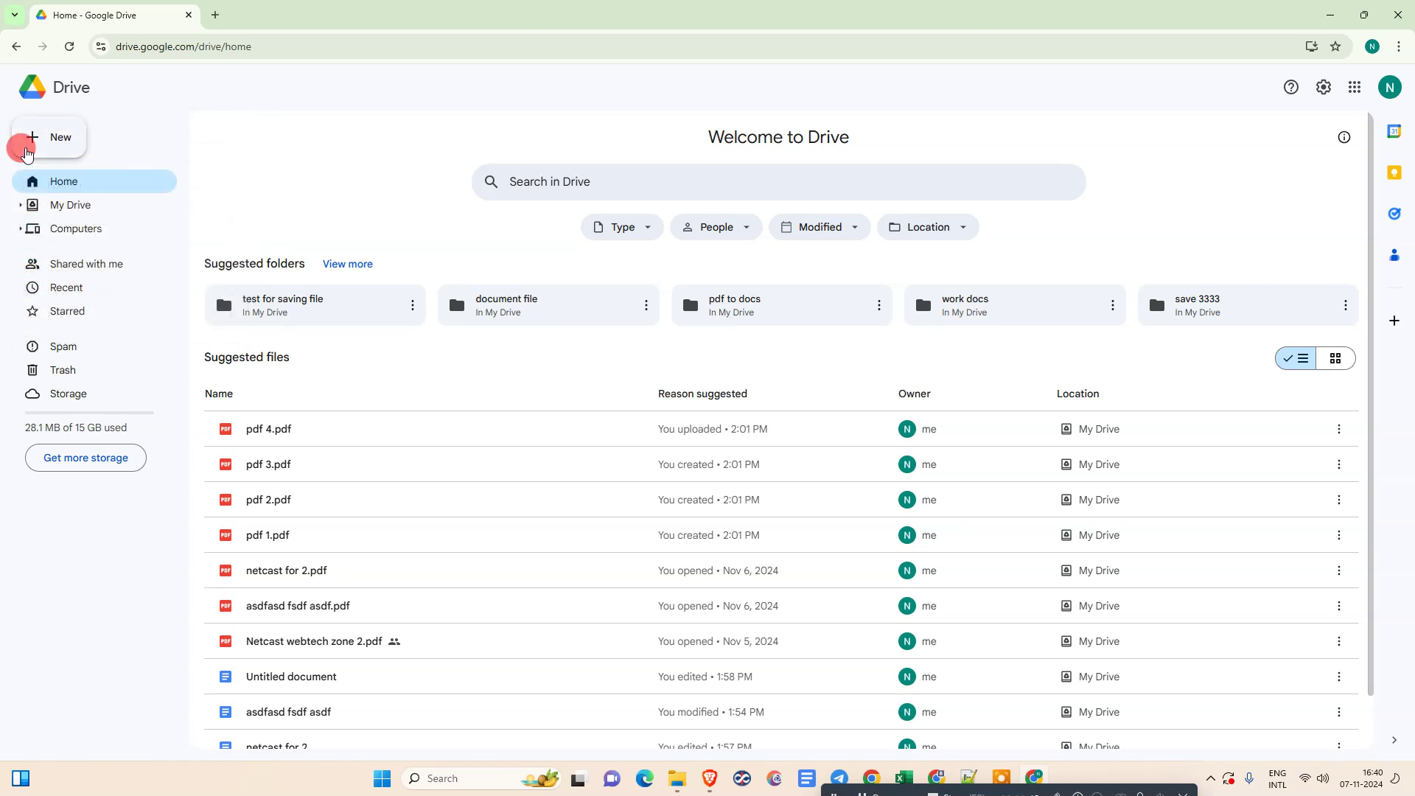
click(52, 138)
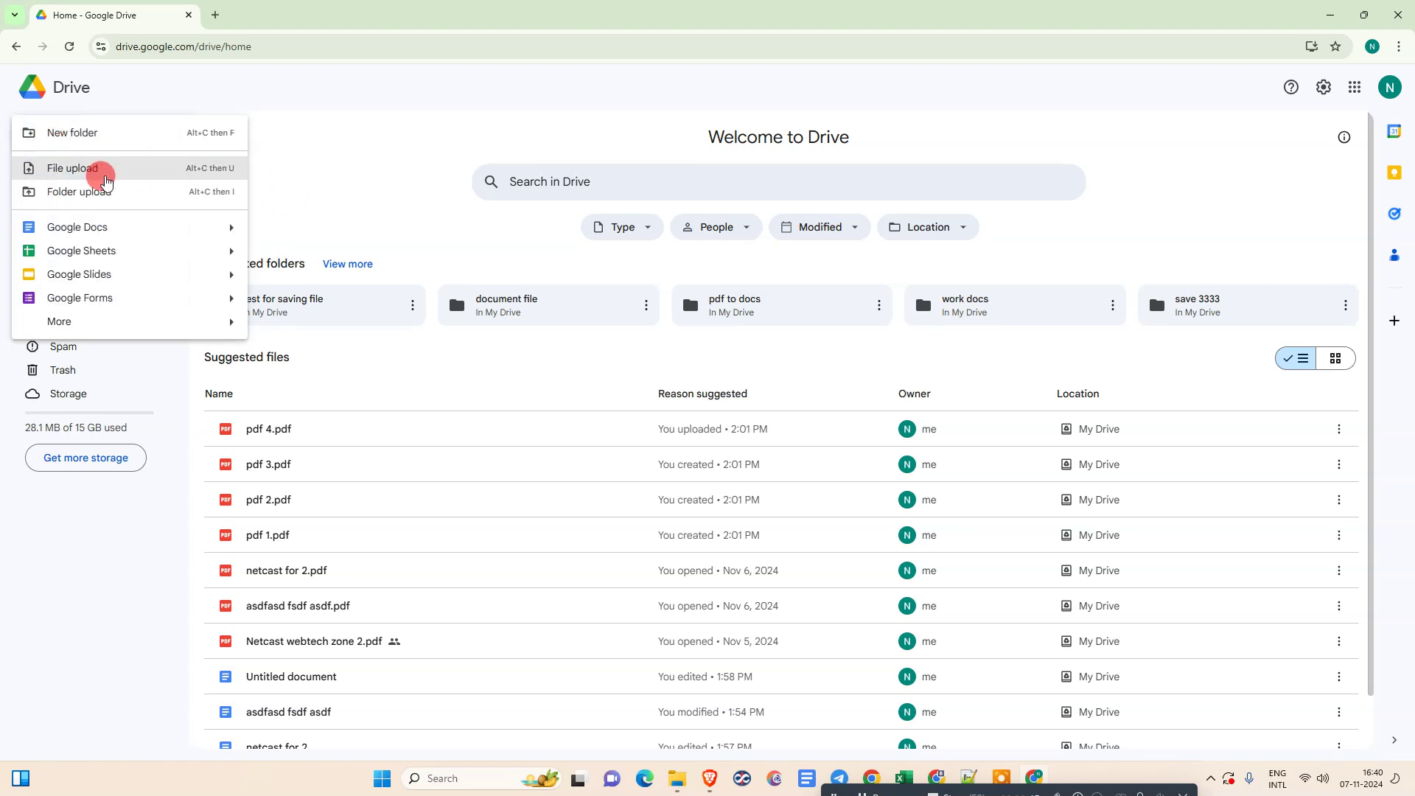
Start a File upload and try selecting pdf 4, pdf 3 and pdf 2 in Netcast Demo
click(92, 171)
click(212, 192)
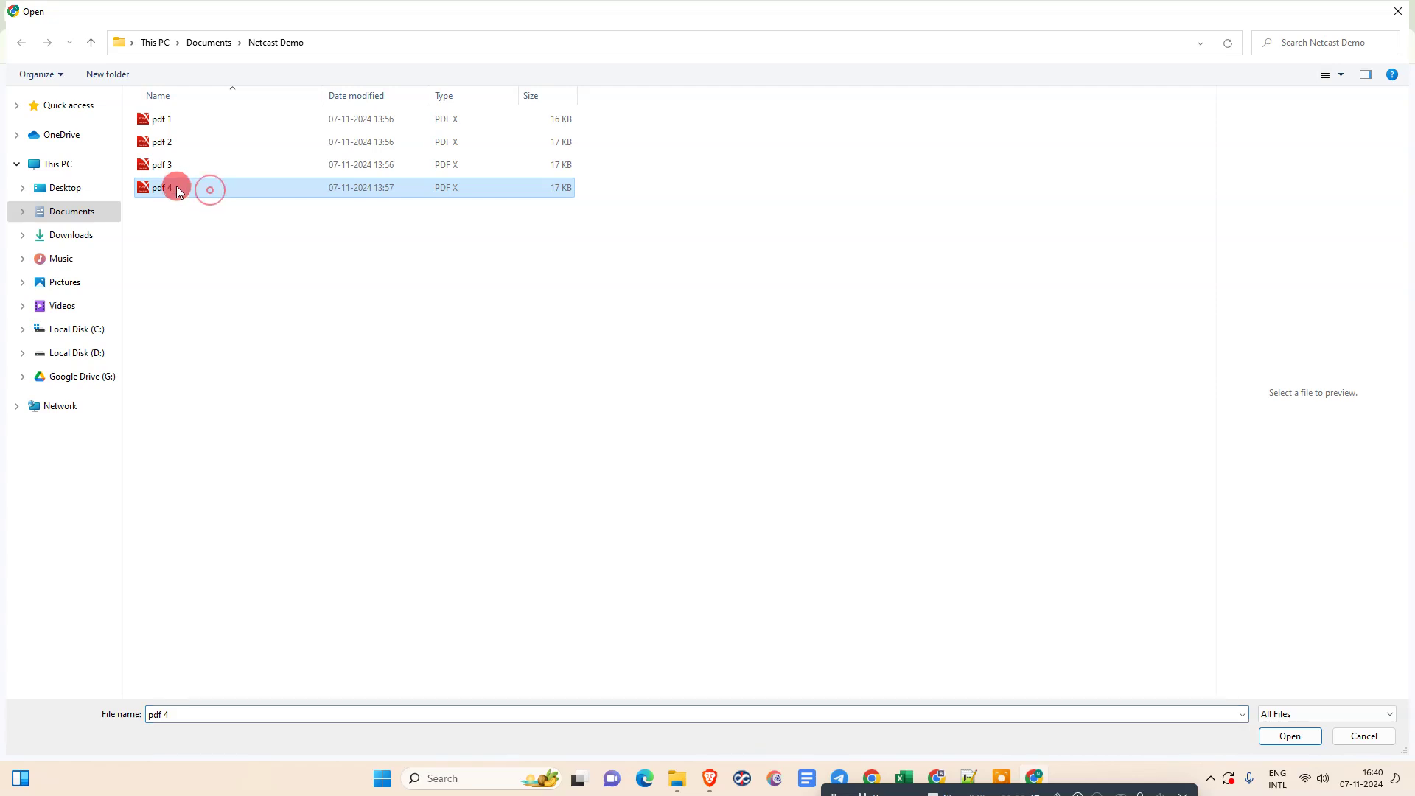
shift+click(176, 171)
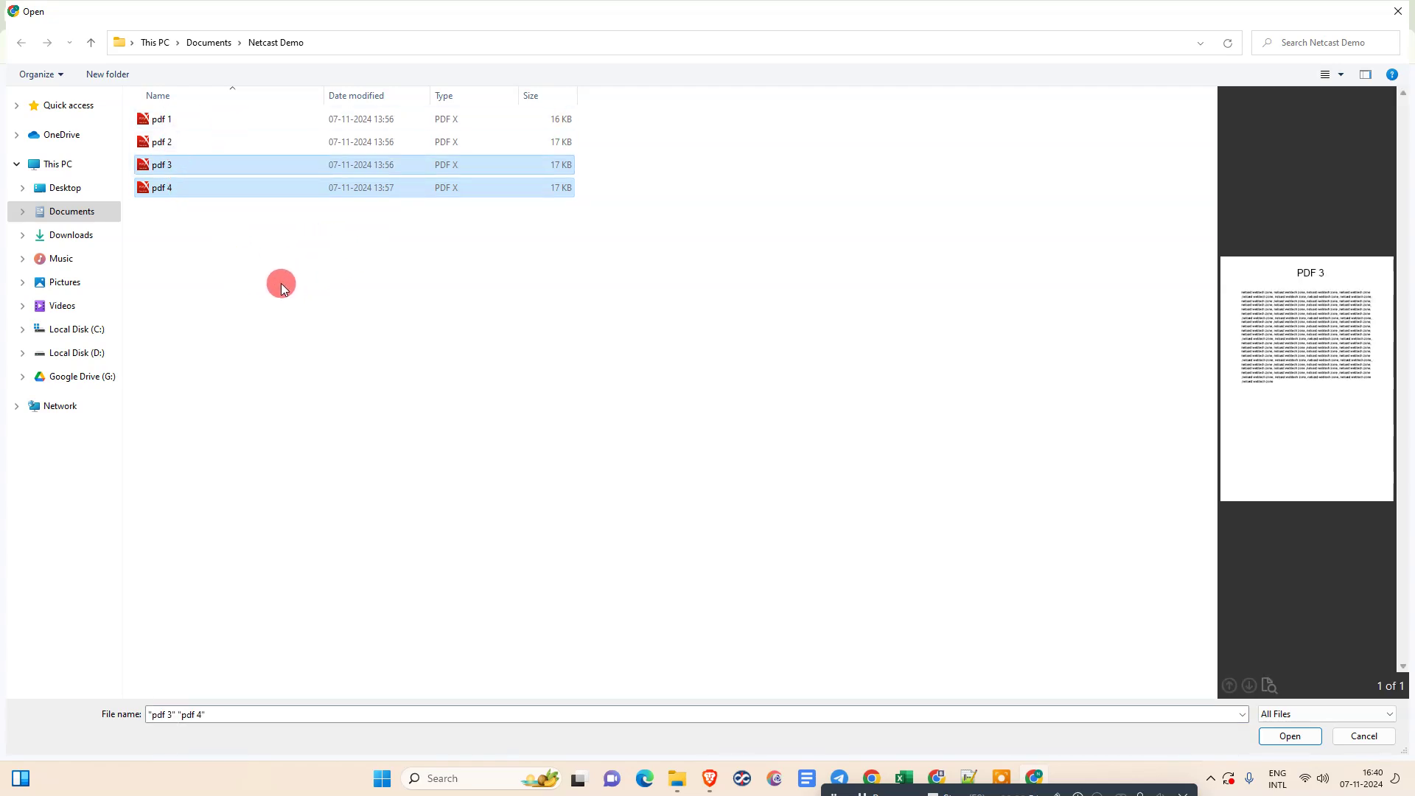
click(281, 284)
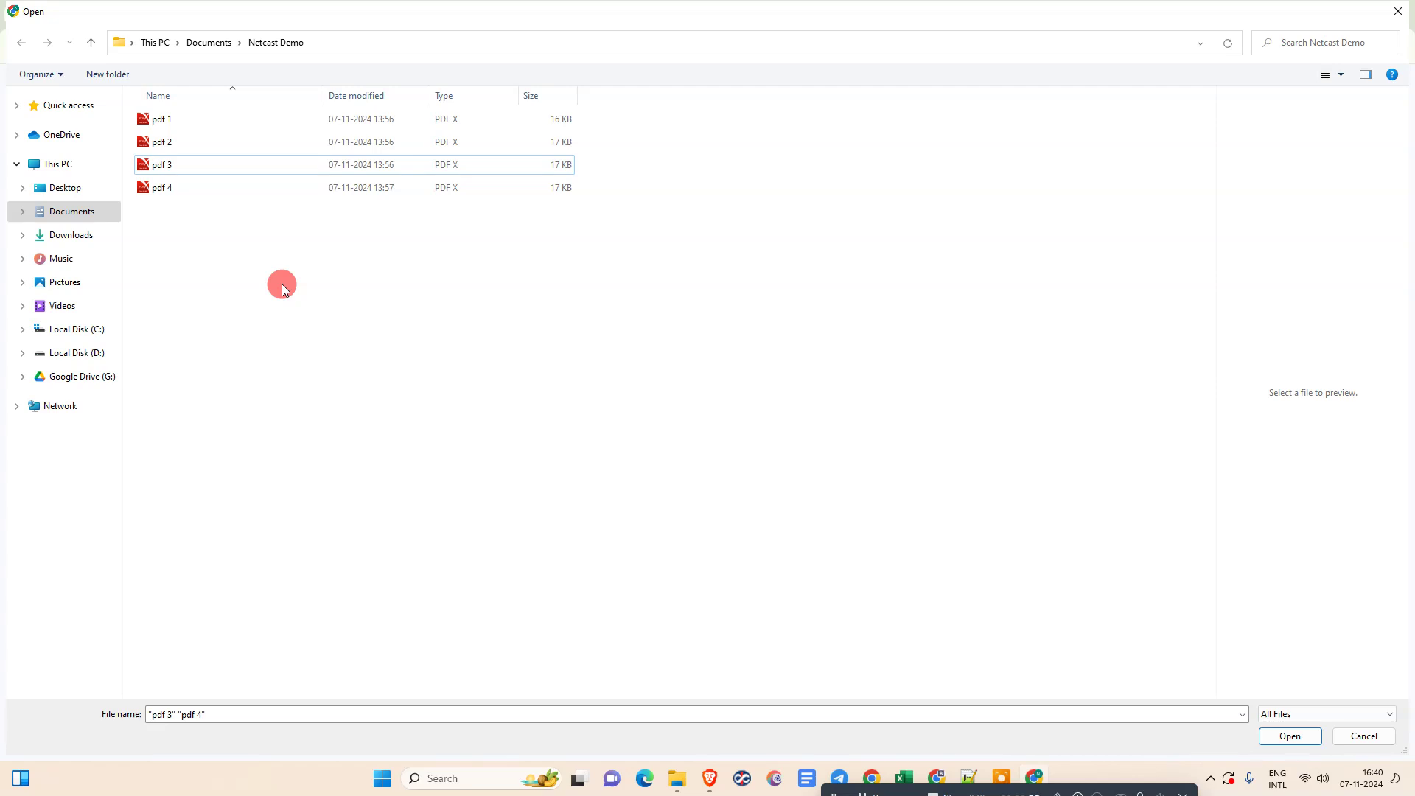
click(176, 185)
ctrl+click(157, 165)
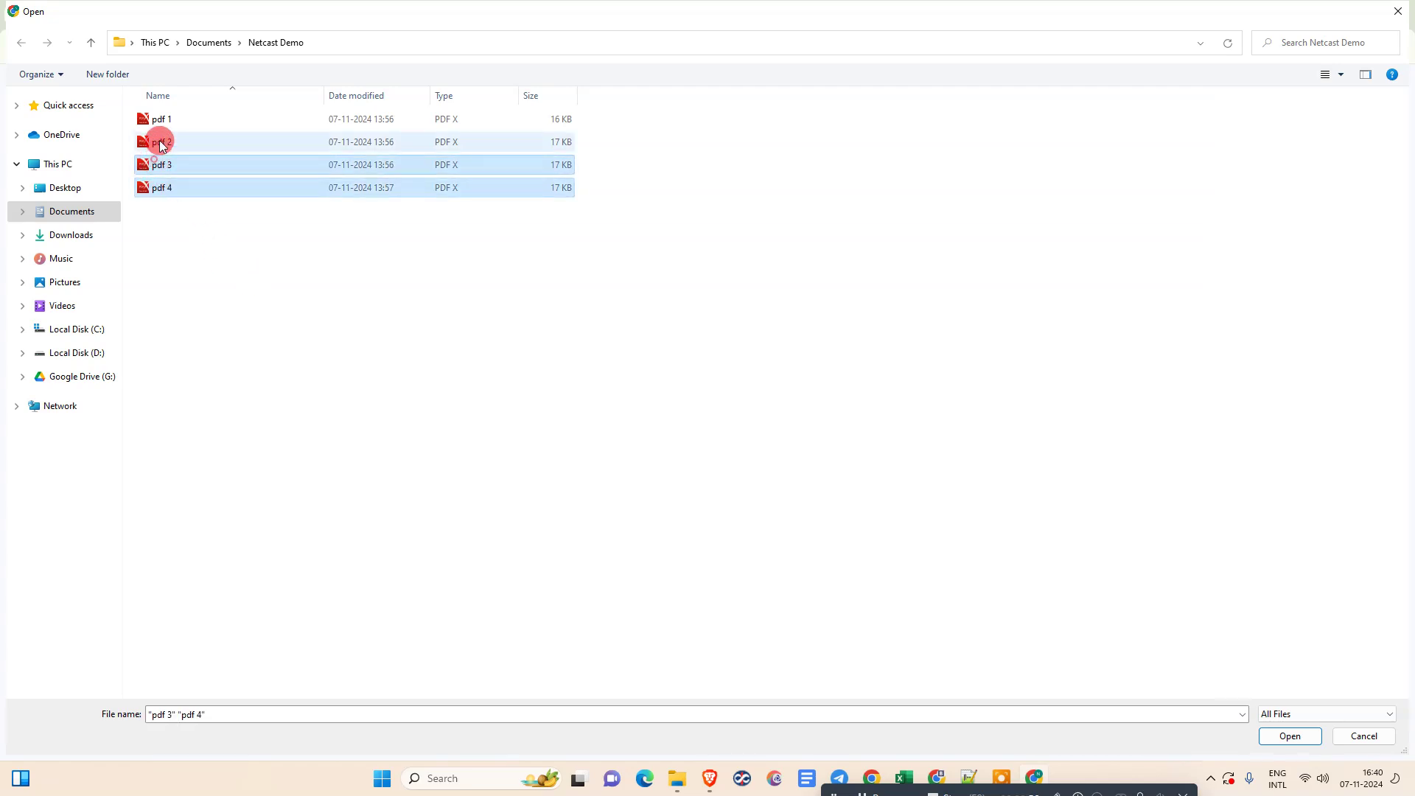
ctrl+click(175, 133)
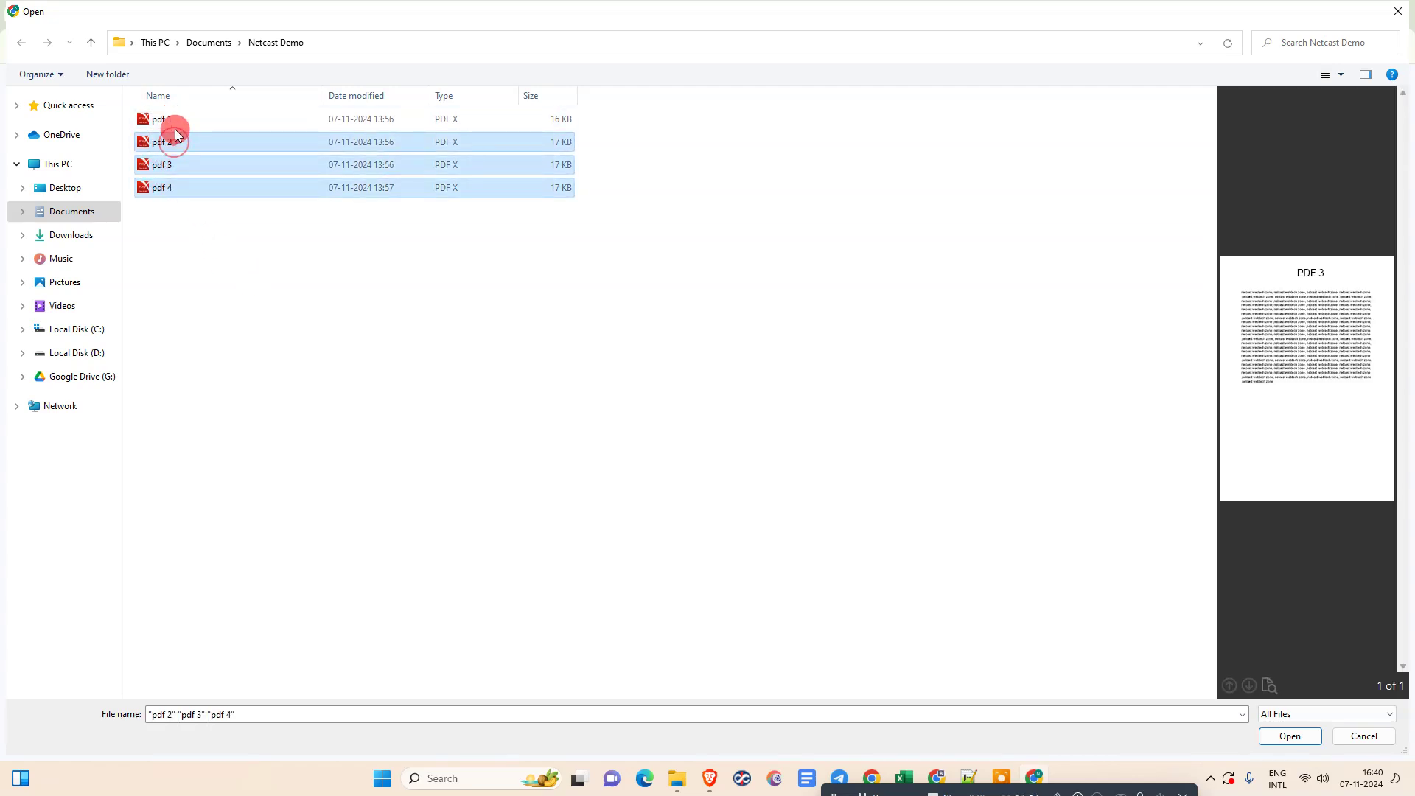
click(376, 260)
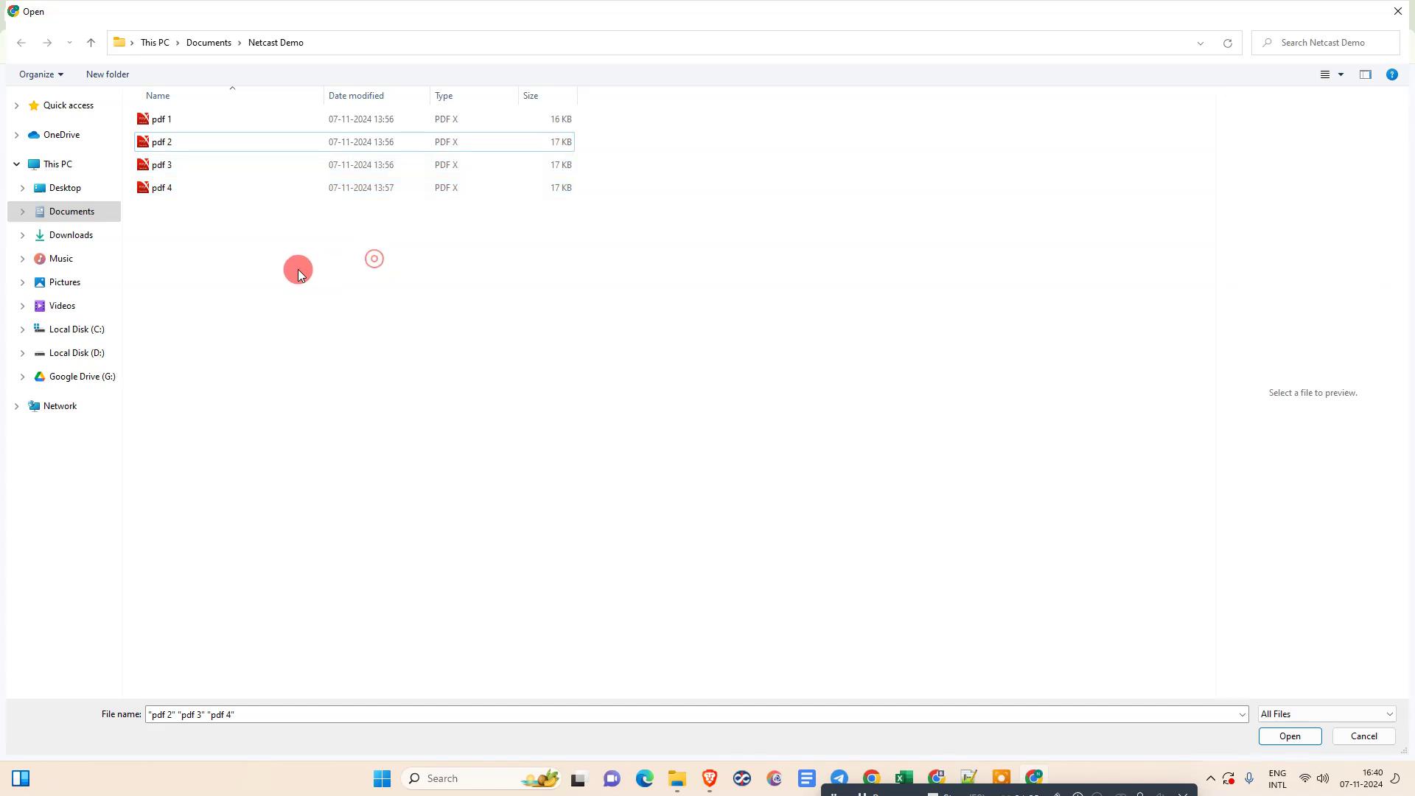
Marquee-select pdf 1 through pdf 4 and upload them to Drive
drag(267, 273, 142, 118)
drag(322, 190, 737, 455)
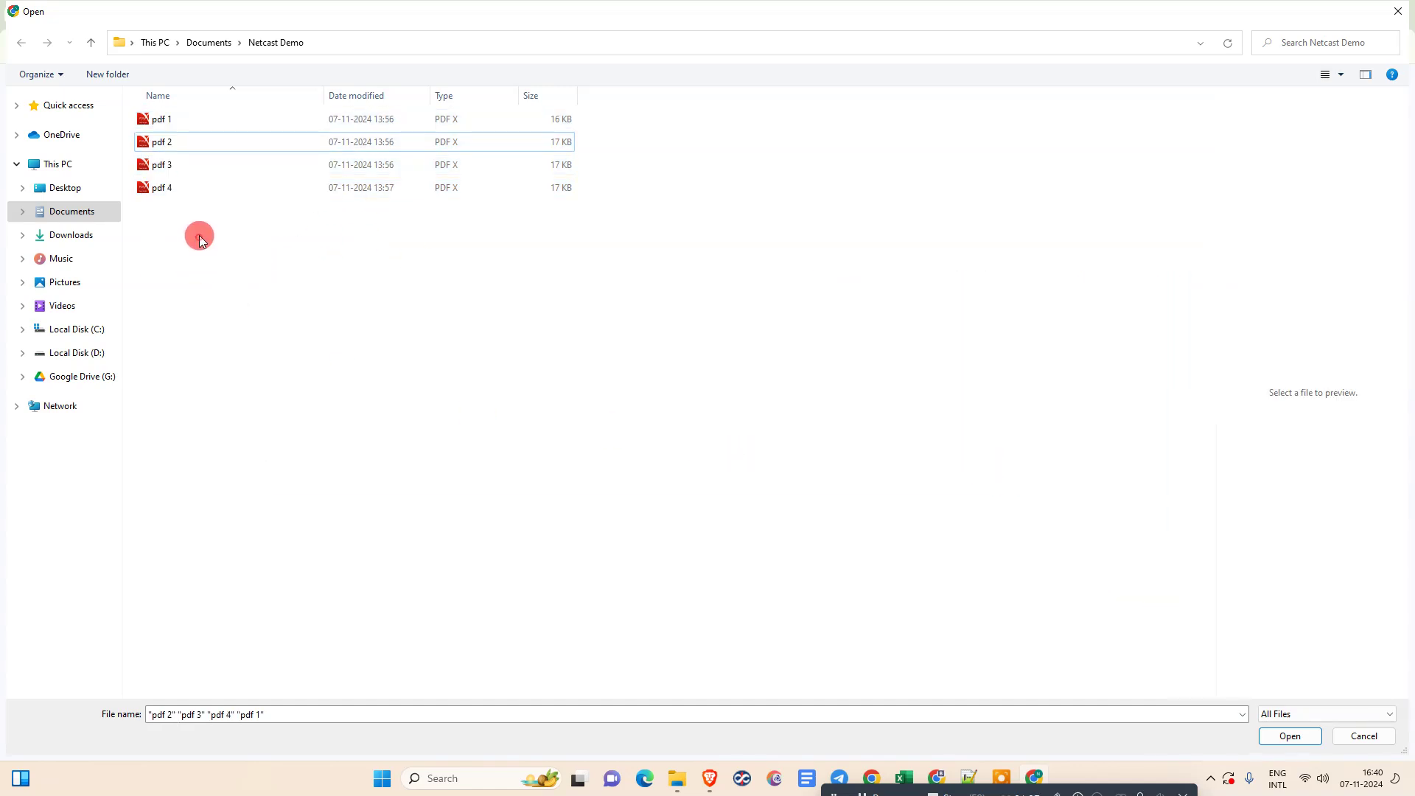
drag(200, 239, 265, 118)
right_click(265, 118)
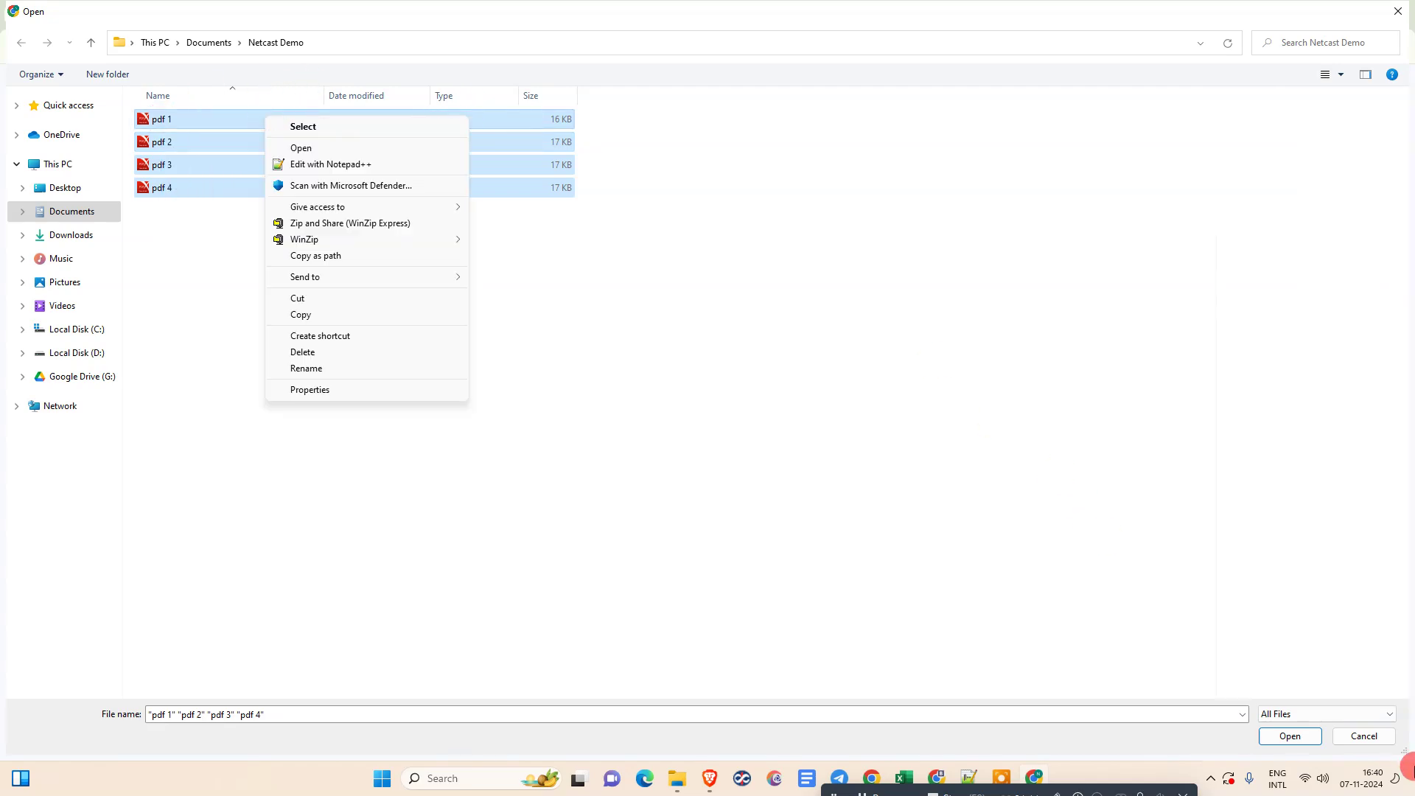
click(1288, 737)
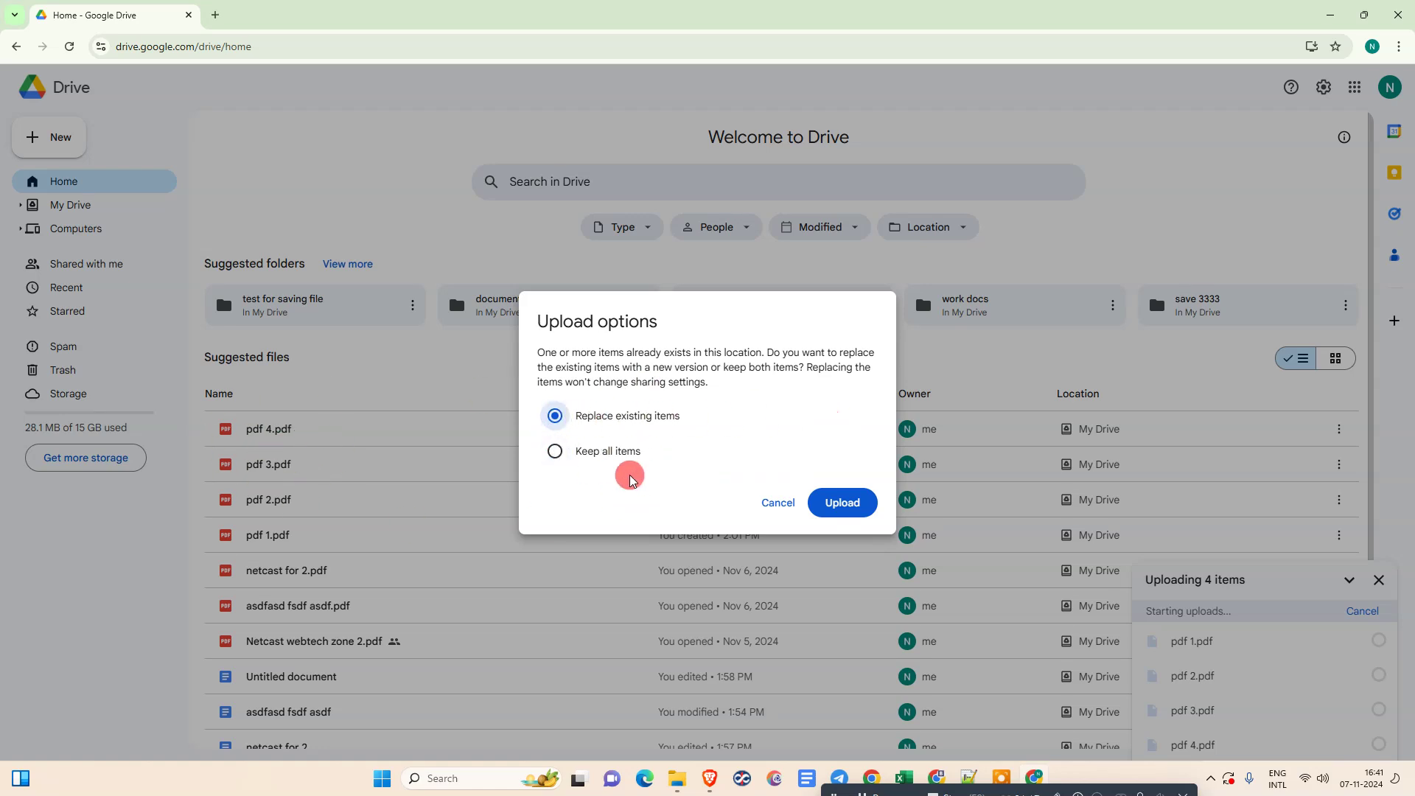
Cancel the duplicate upload, reload Drive, and filter the file list to PDFs
click(788, 516)
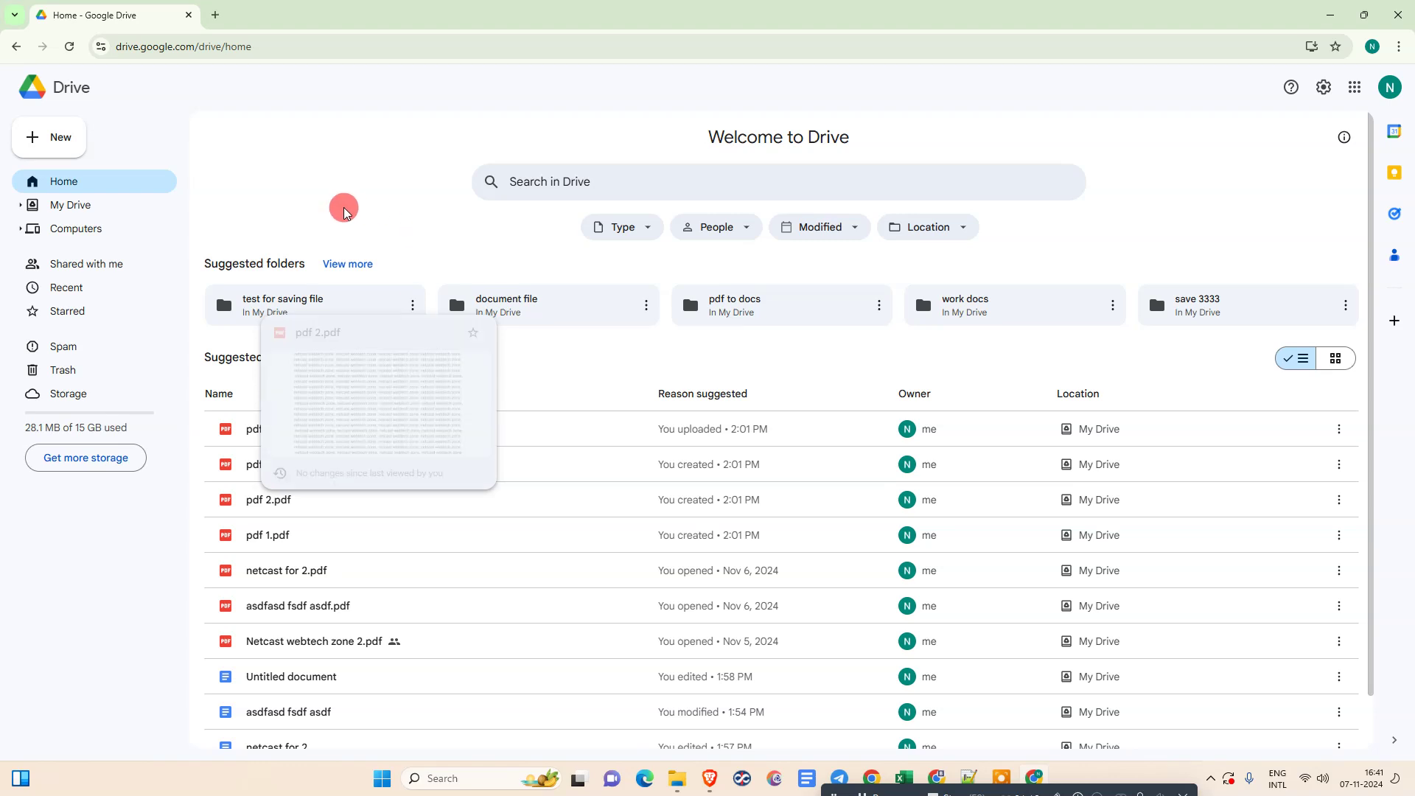
click(69, 48)
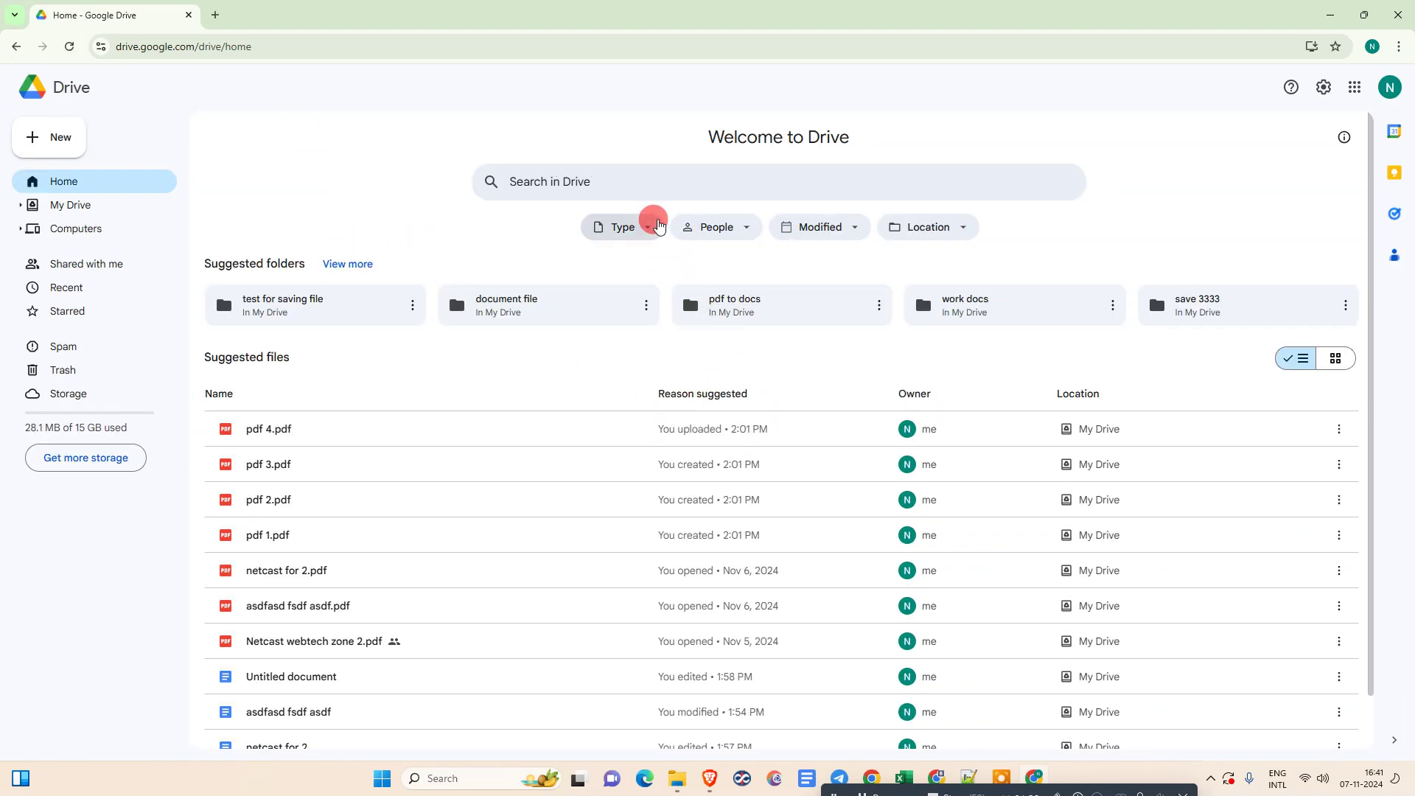
click(658, 226)
click(648, 404)
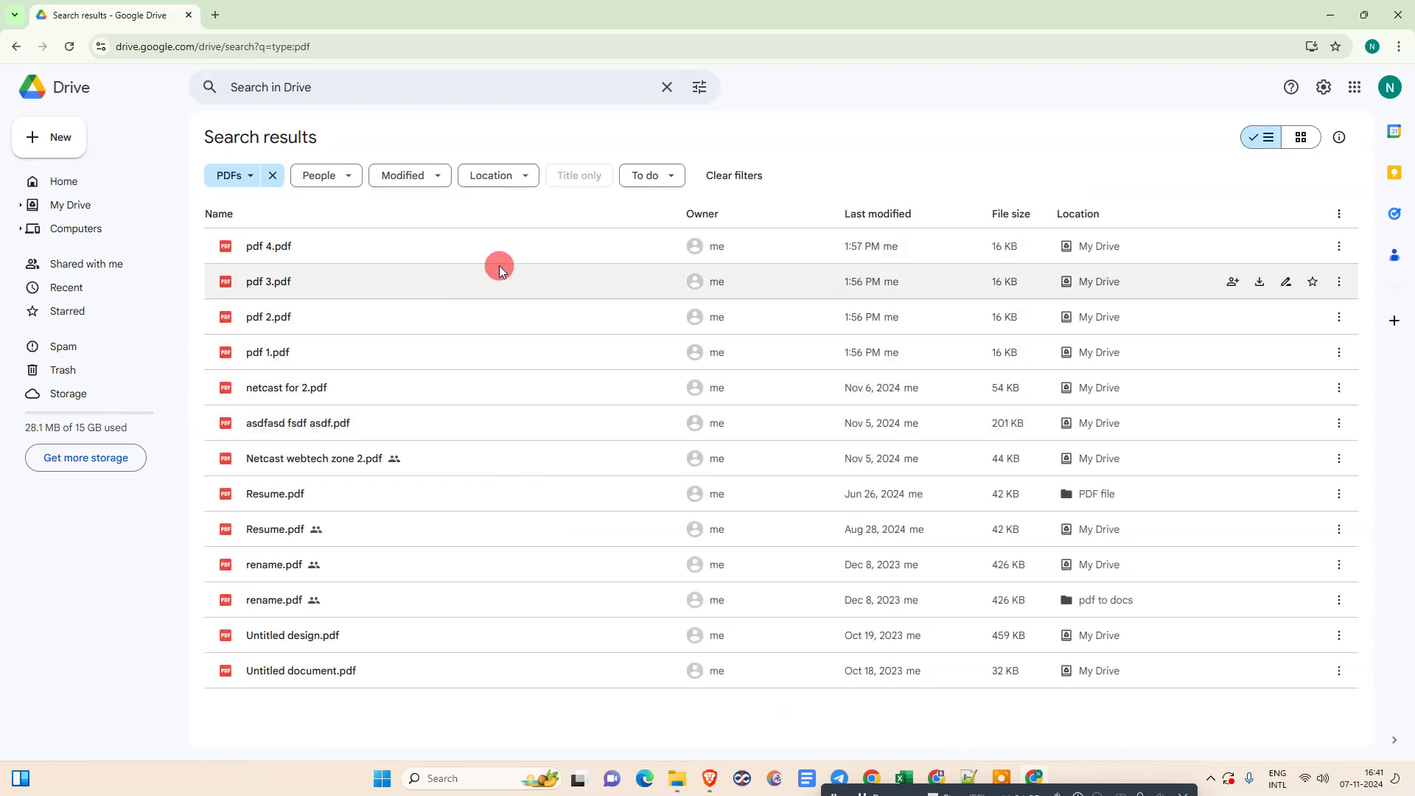
Open pdf 1 and pdf 2 with Google Docs
mouse_move(498, 266)
right_click(322, 358)
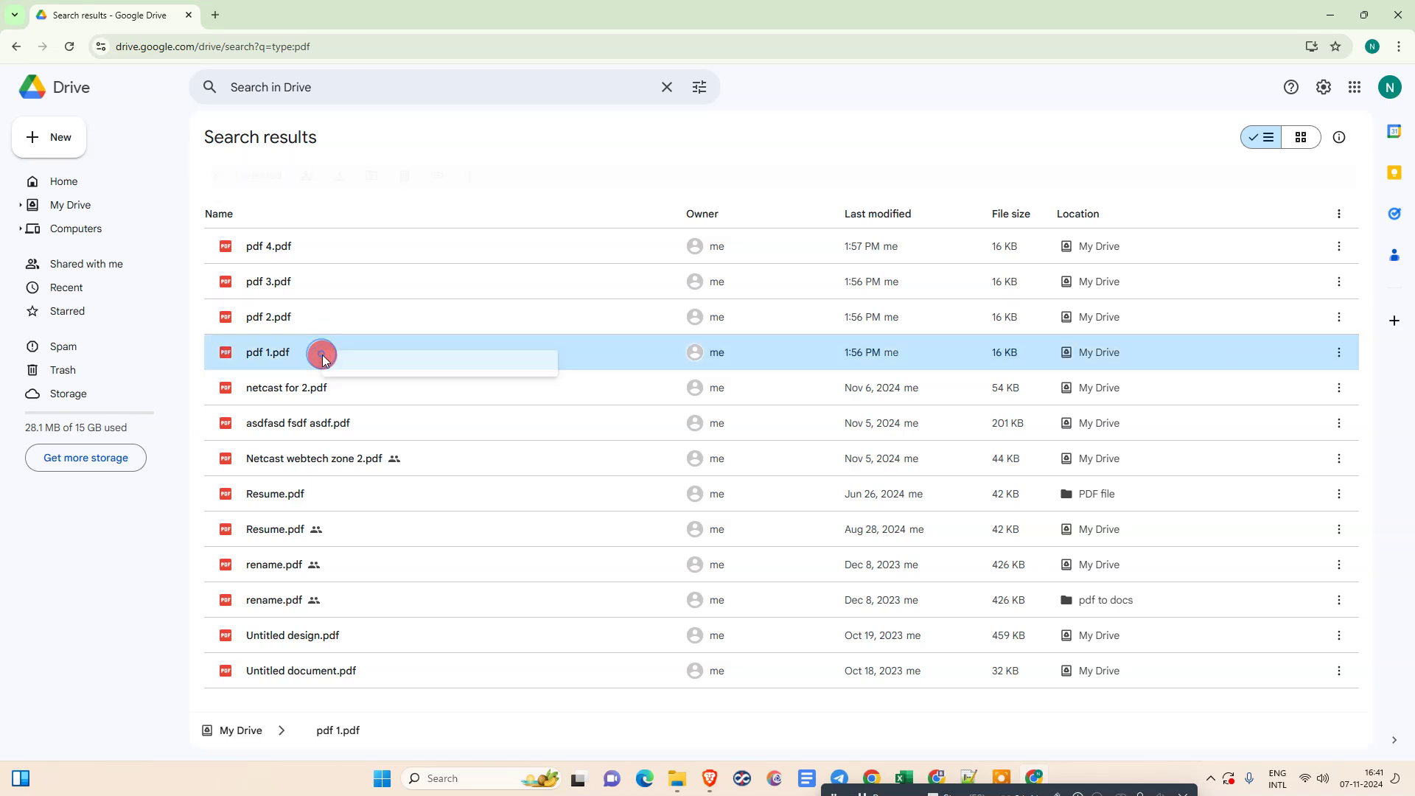
right_click(291, 353)
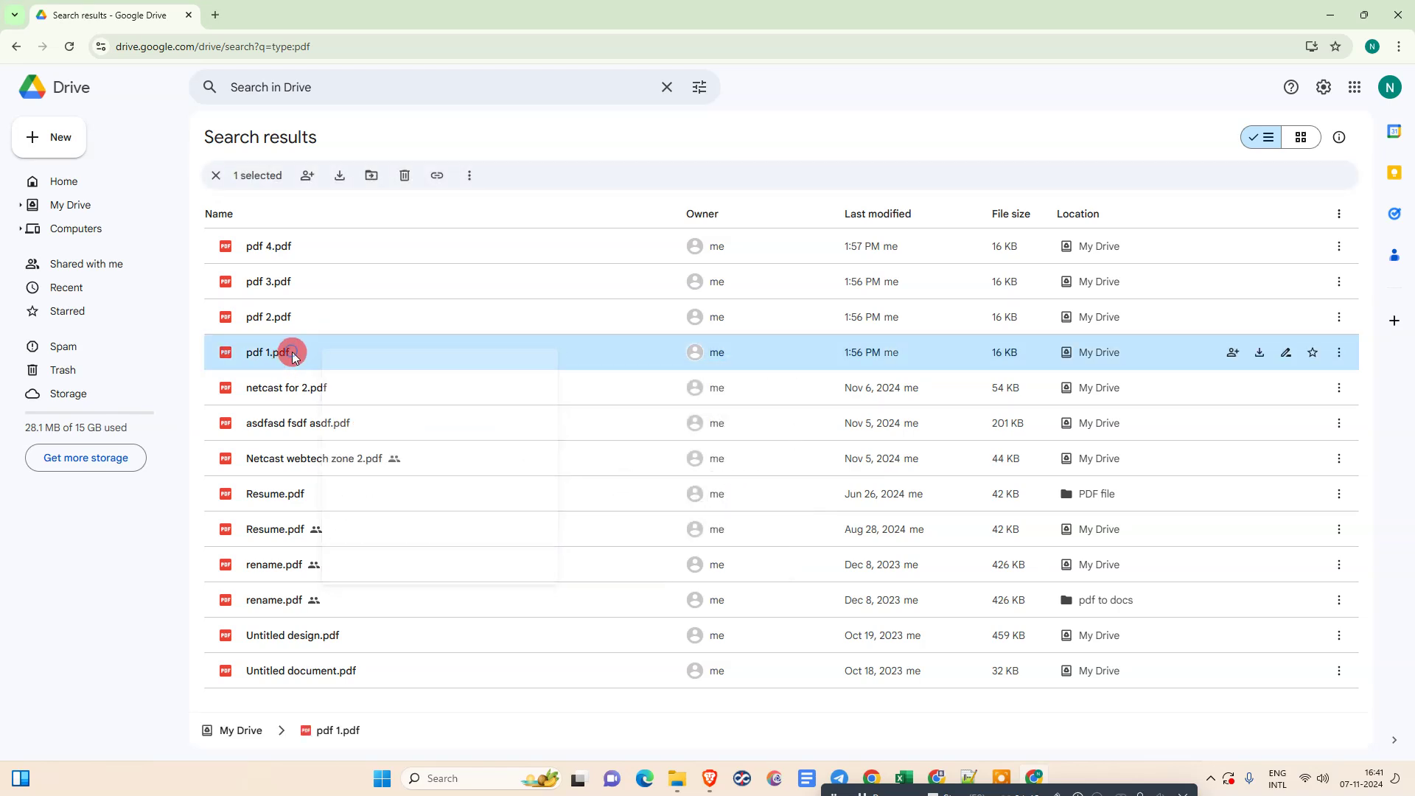
mouse_move(427, 370)
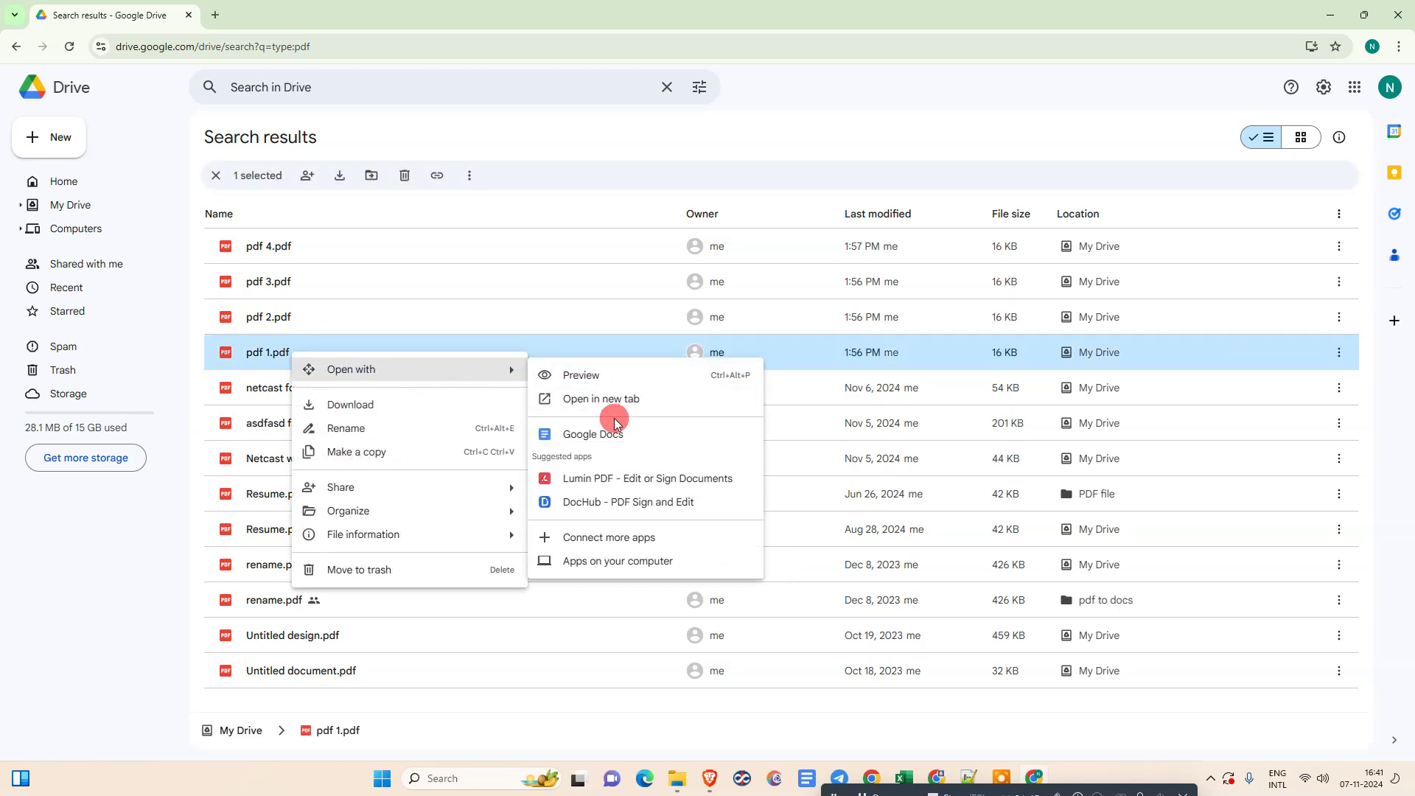
click(598, 441)
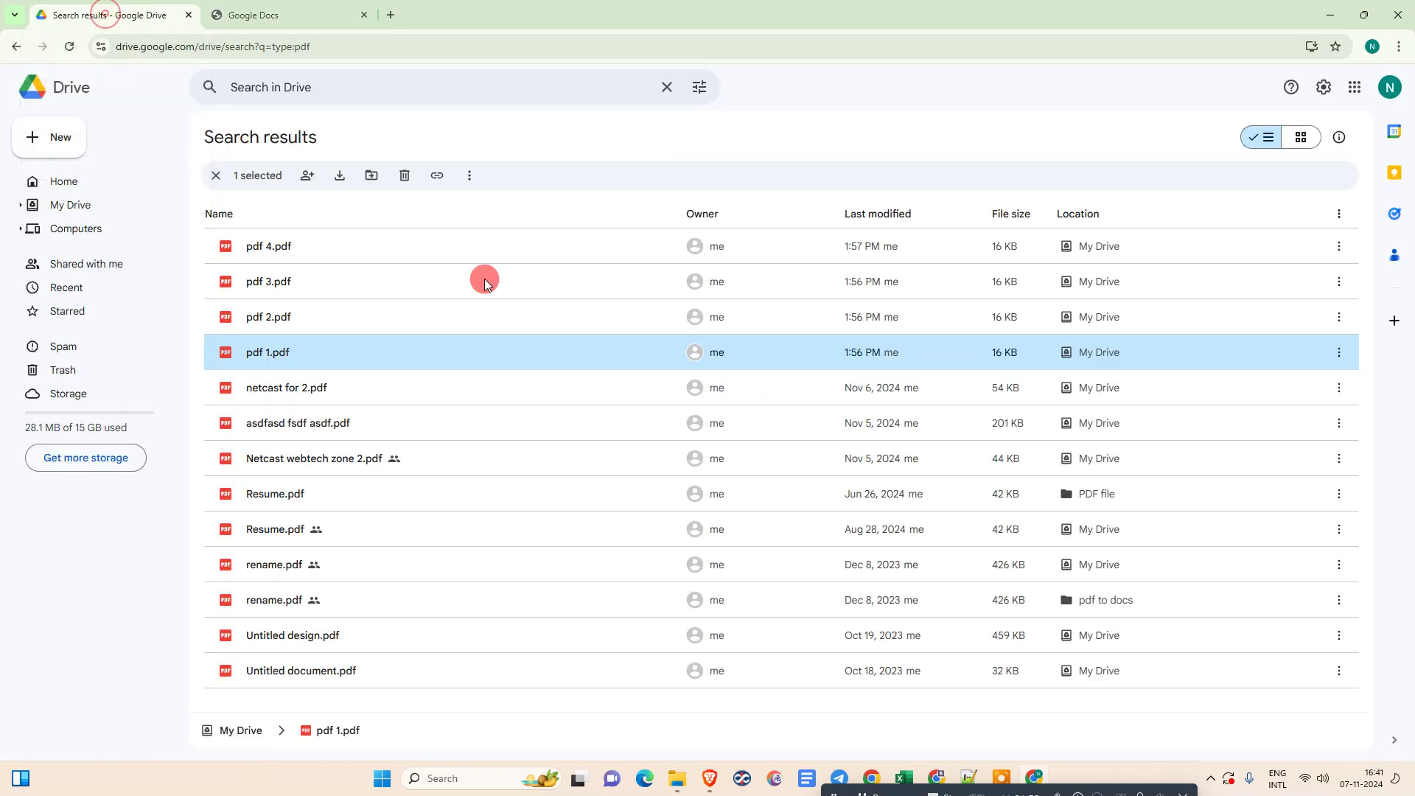
click(321, 317)
right_click(322, 317)
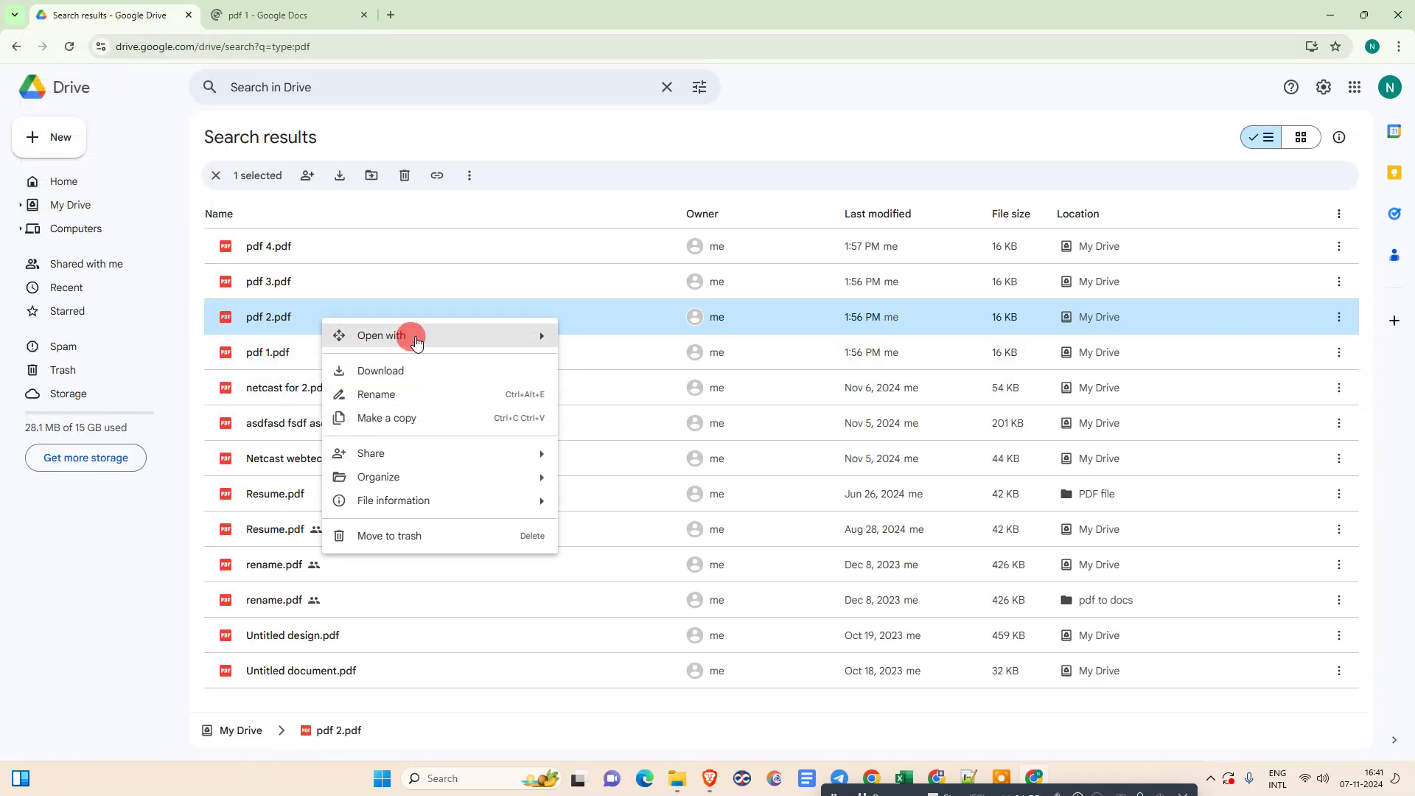
mouse_move(410, 333)
click(623, 400)
Open pdf 3 and pdf 4 with Google Docs
click(108, 12)
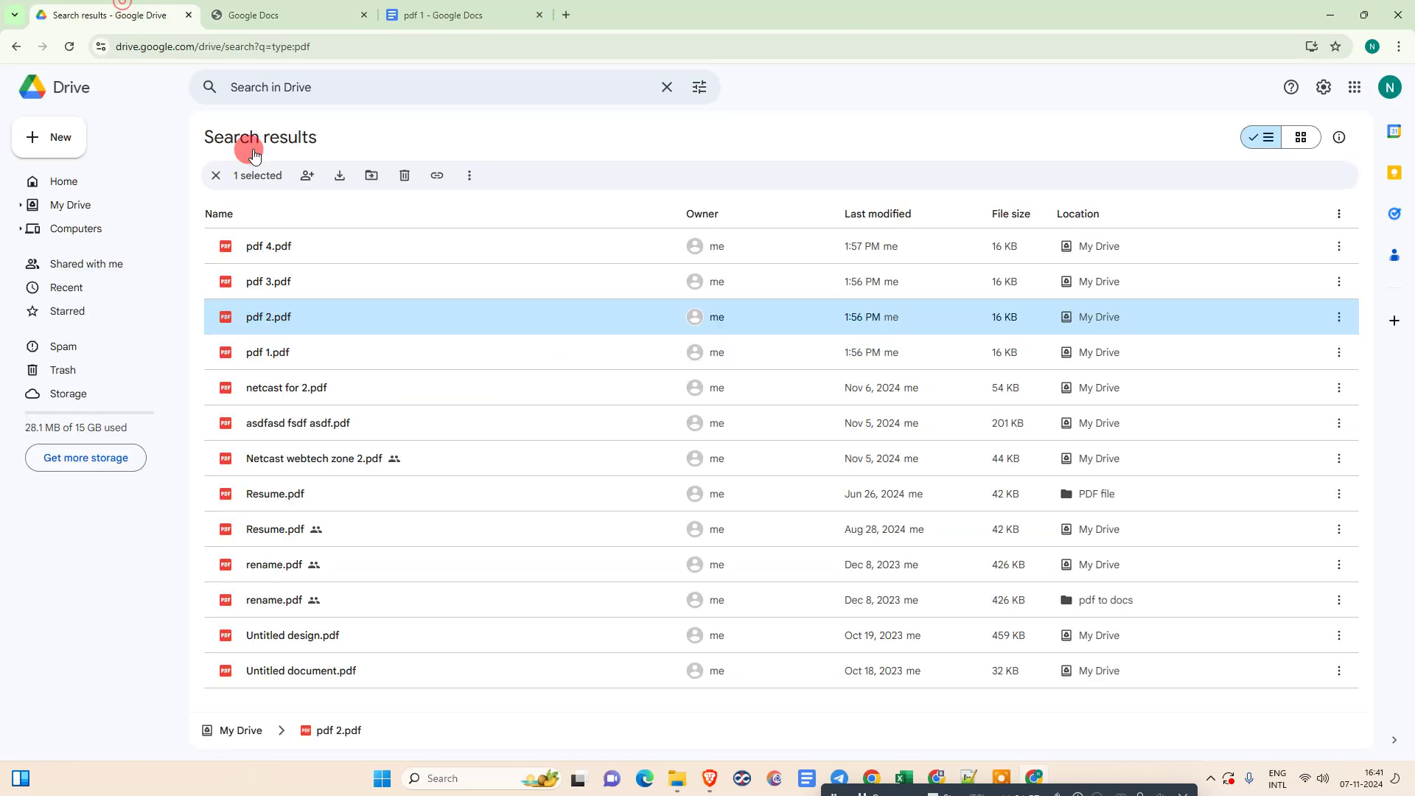
click(318, 279)
right_click(322, 281)
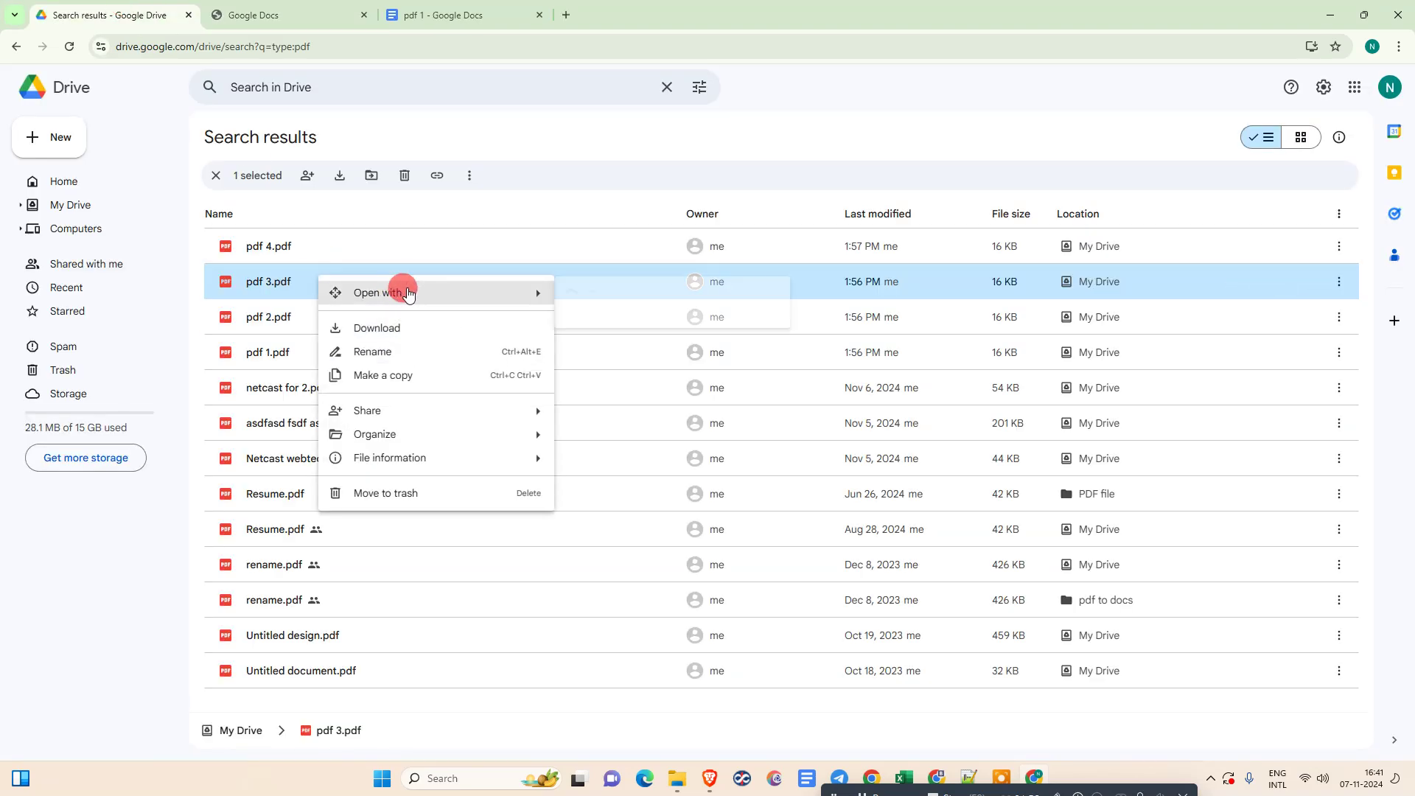
mouse_move(405, 291)
click(611, 358)
click(87, 6)
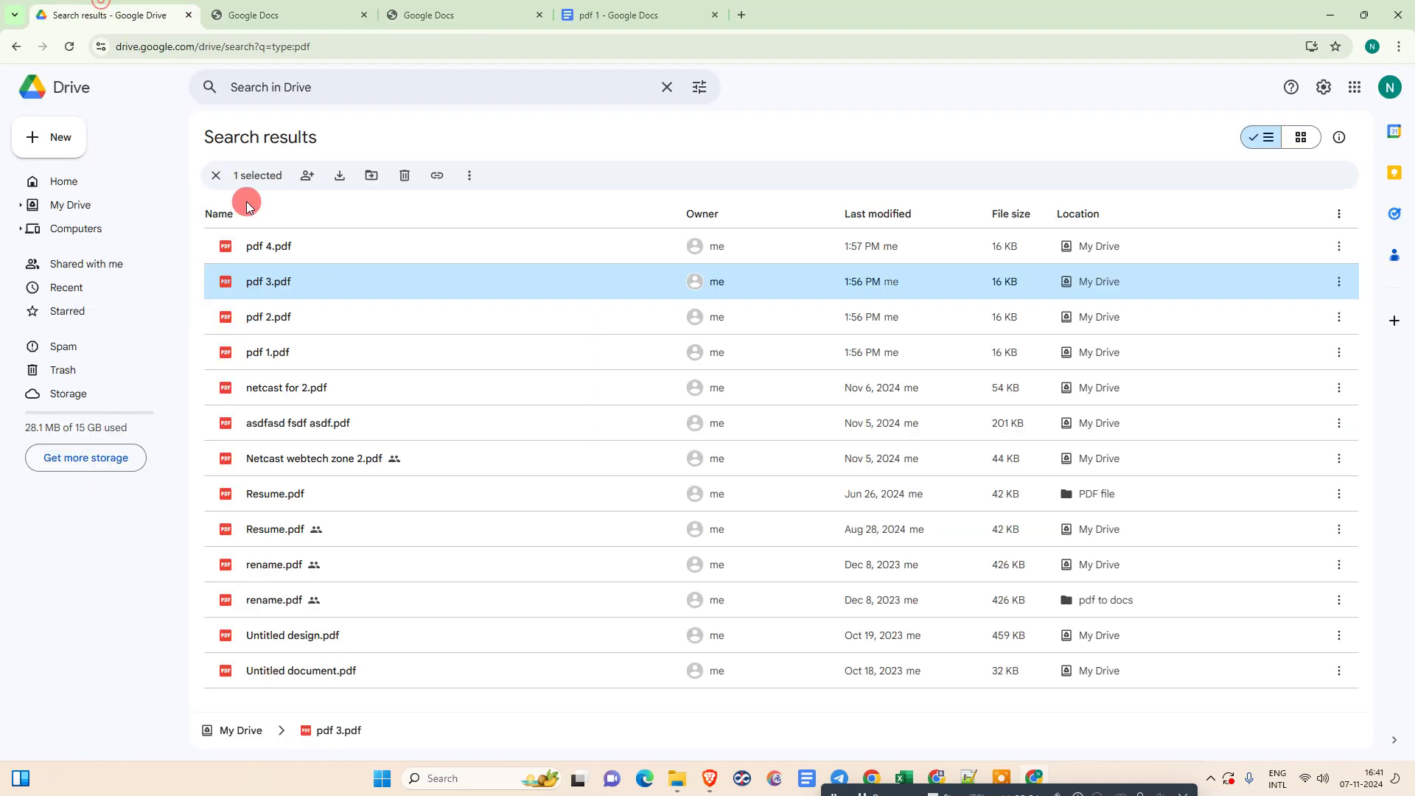
click(290, 245)
right_click(292, 246)
mouse_move(376, 265)
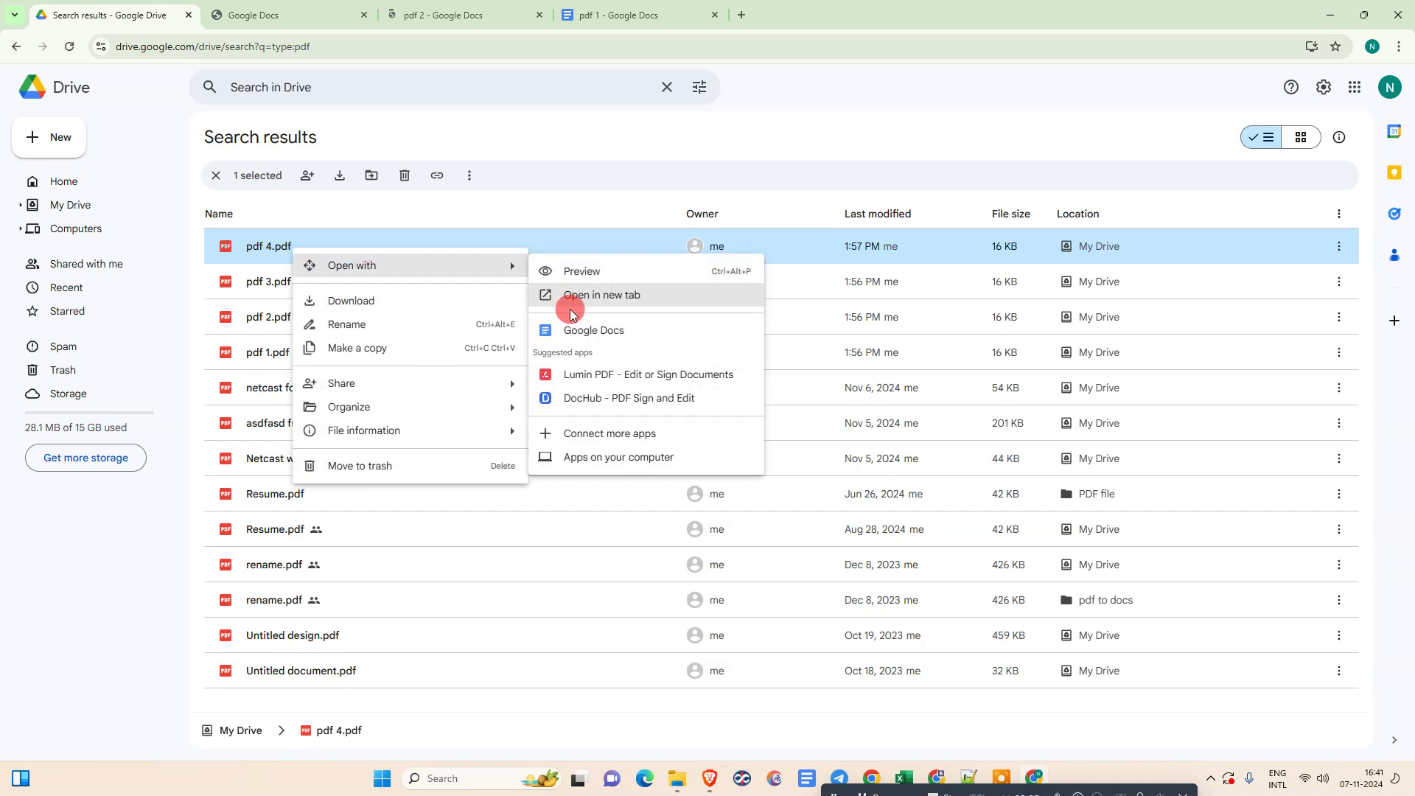
click(565, 325)
Look through the pdf 1 to pdf 4 document tabs, ending on pdf 1
click(821, 9)
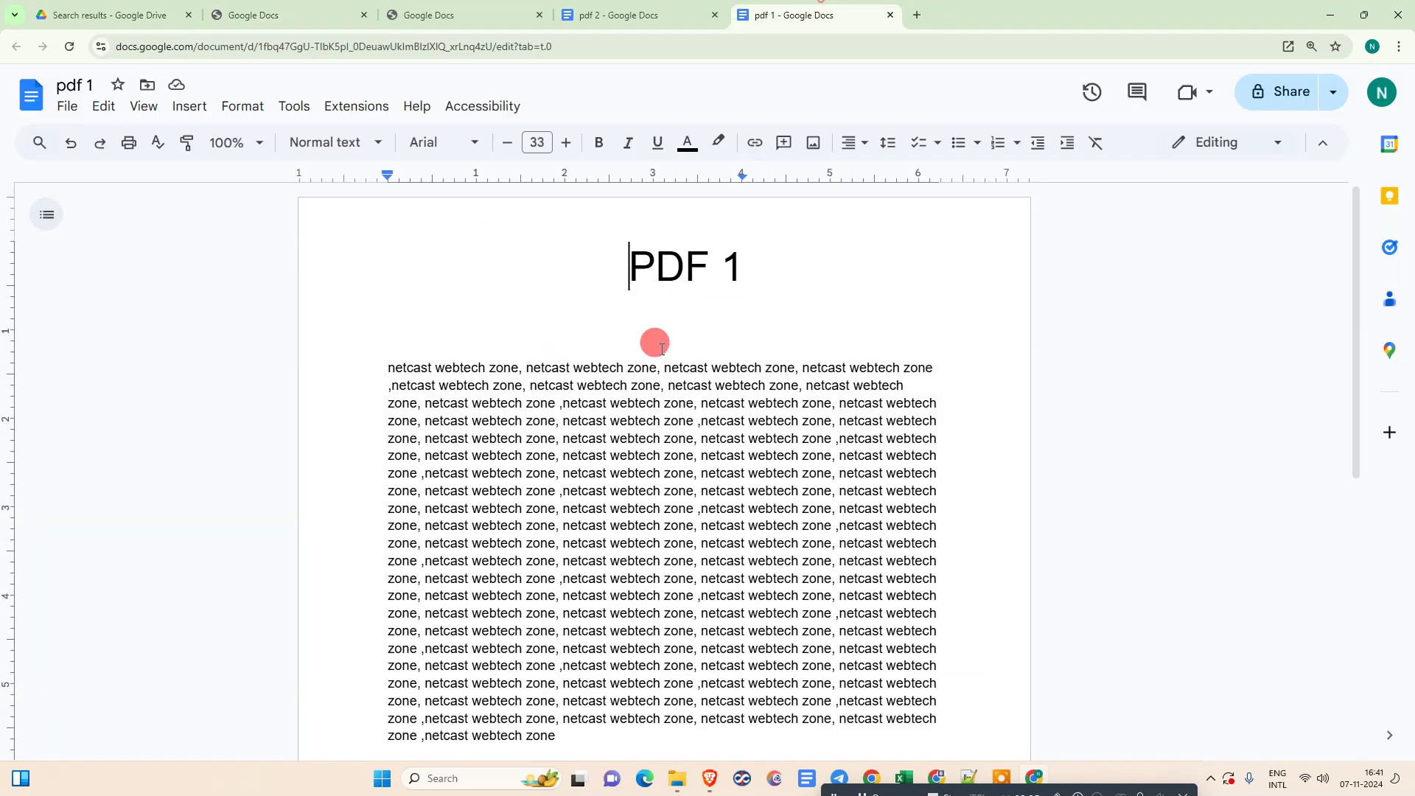
scroll(654, 341, down, 5)
scroll(677, 246, up, 5)
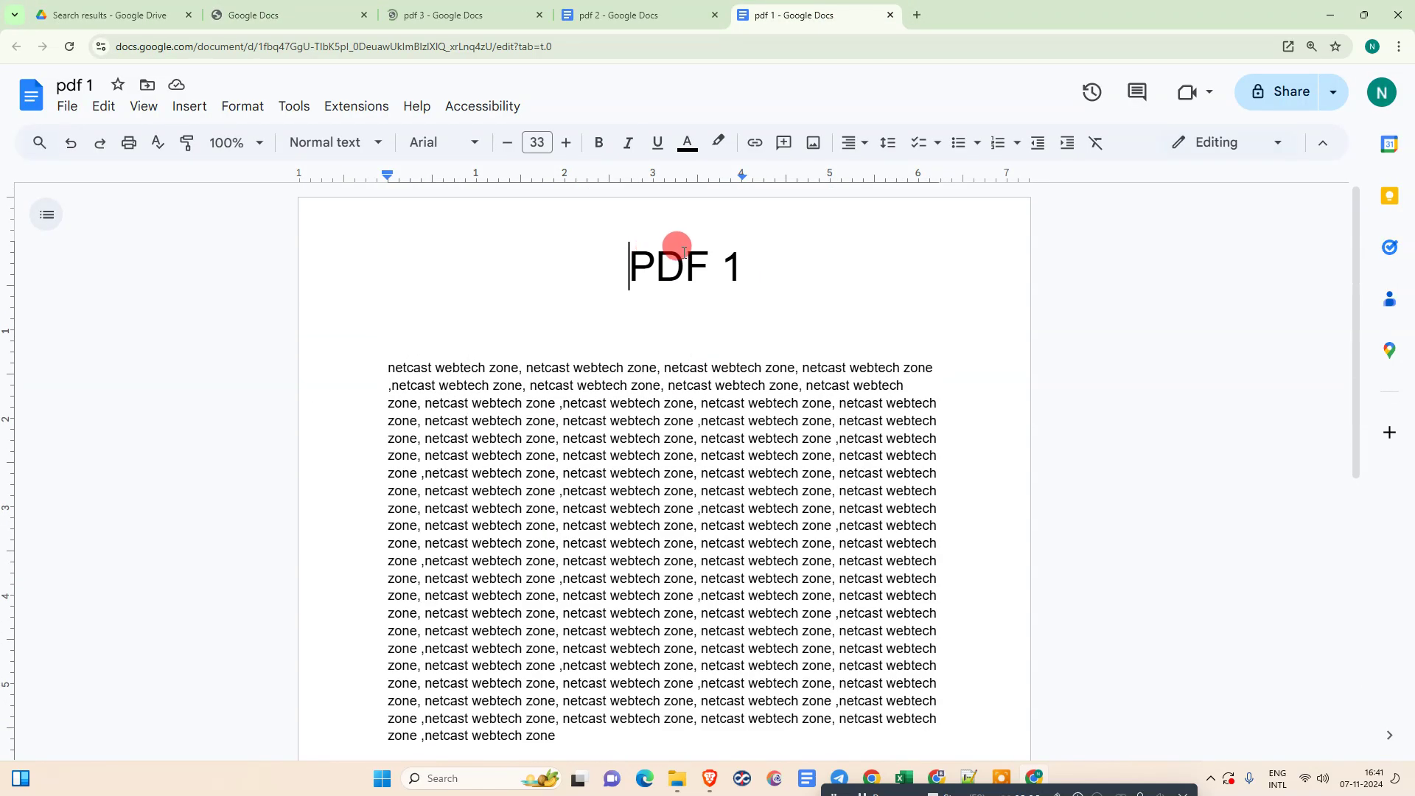
click(635, 9)
scroll(636, 277, down, 3)
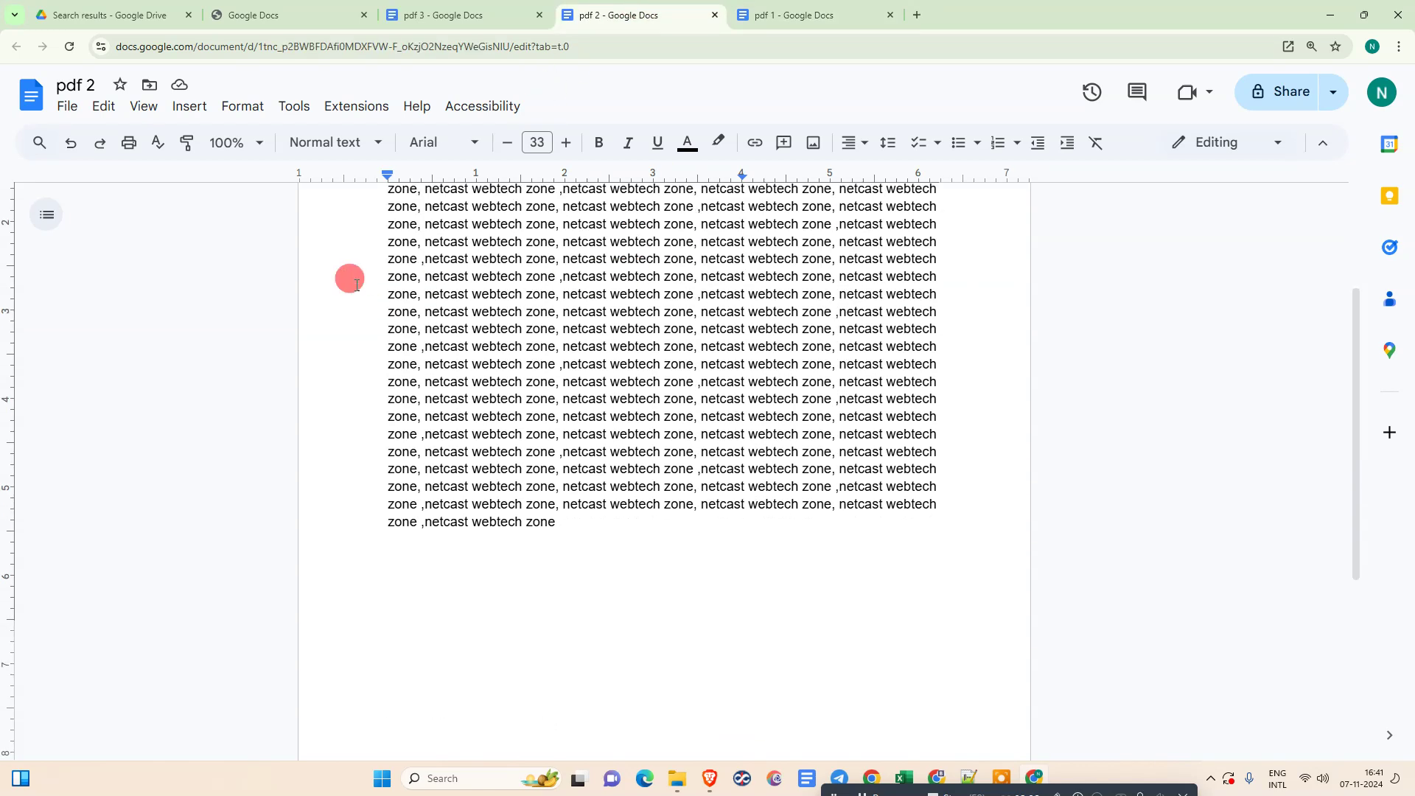
click(290, 10)
click(418, 7)
click(600, 8)
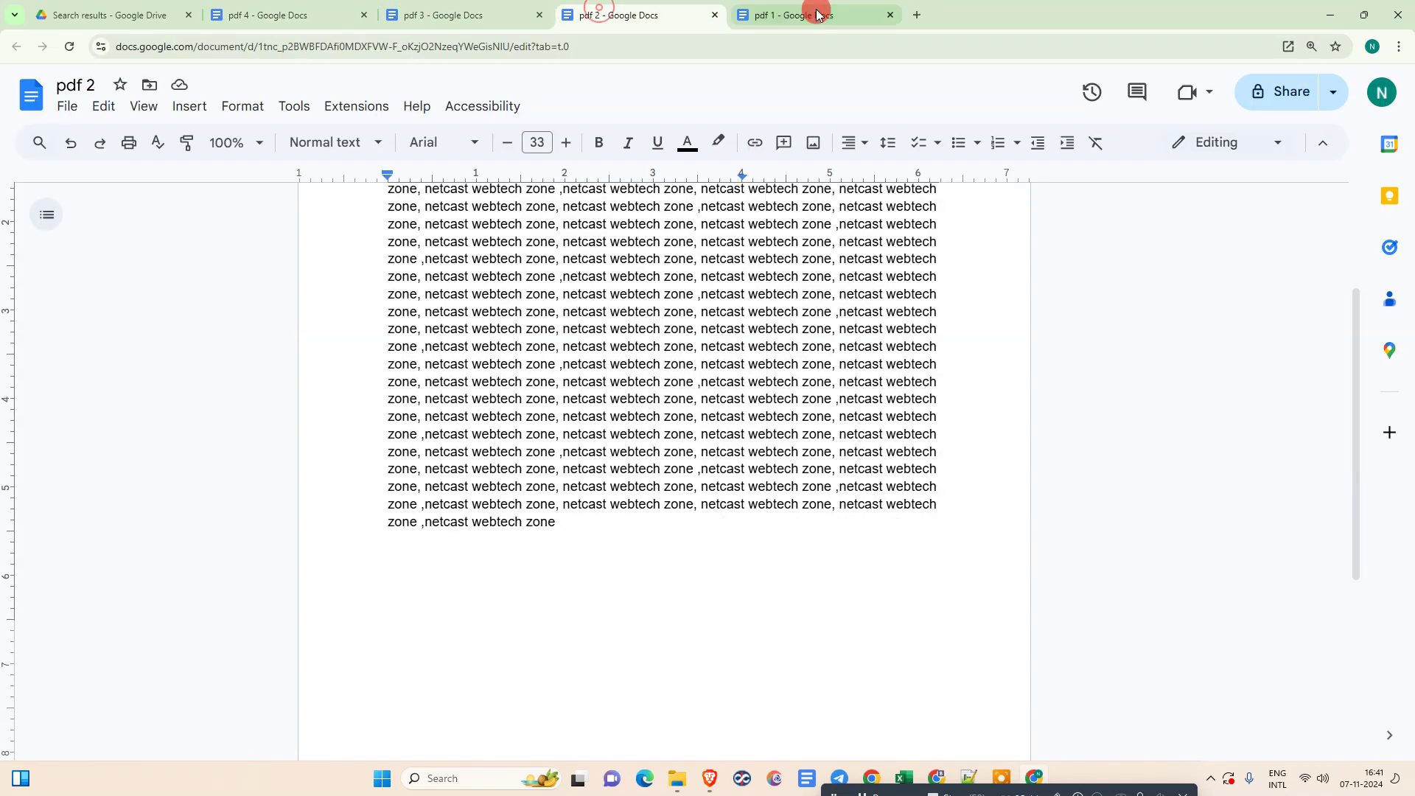
click(815, 9)
scroll(734, 269, down, 3)
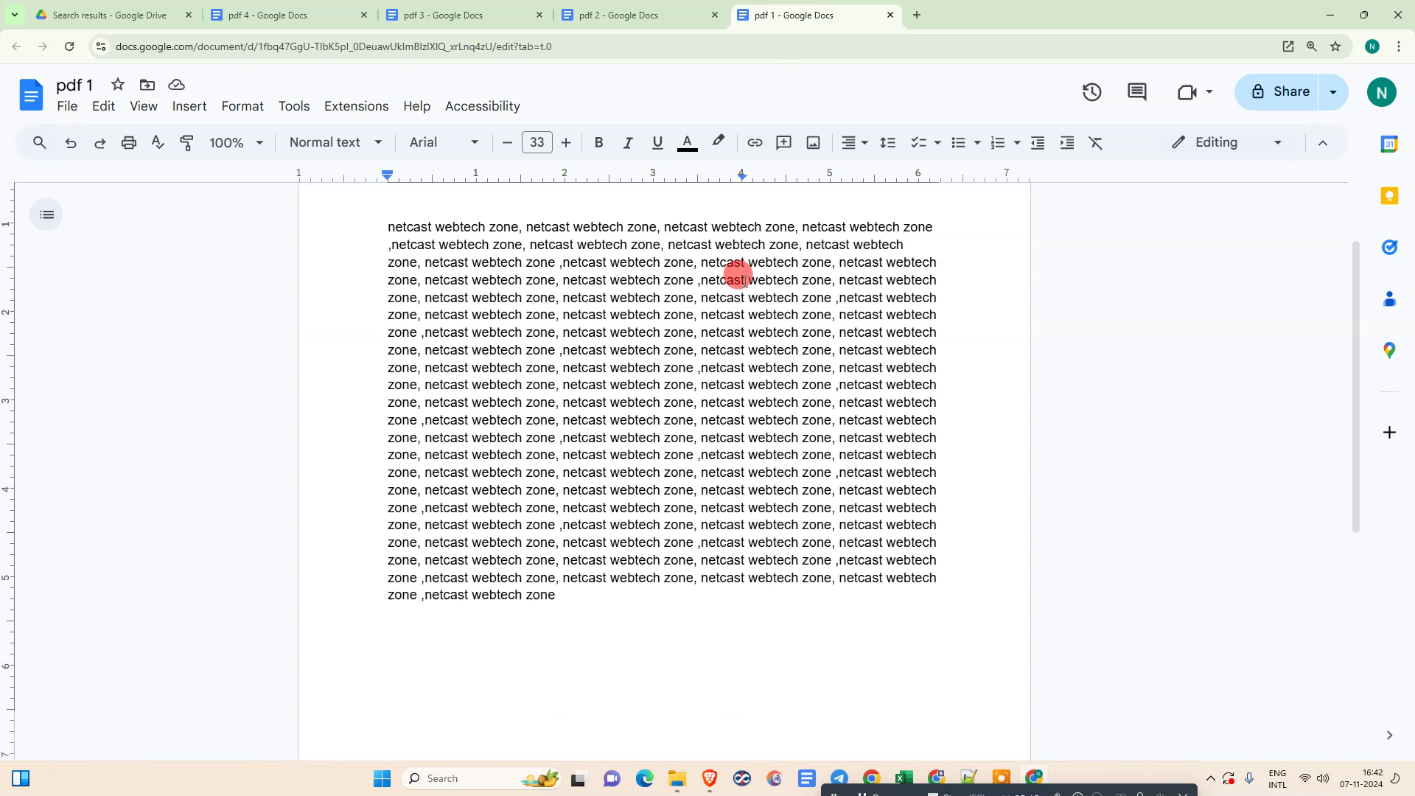
Add page breaks after pdf 1's text, then remove the extra one
key(ctrl+Return)
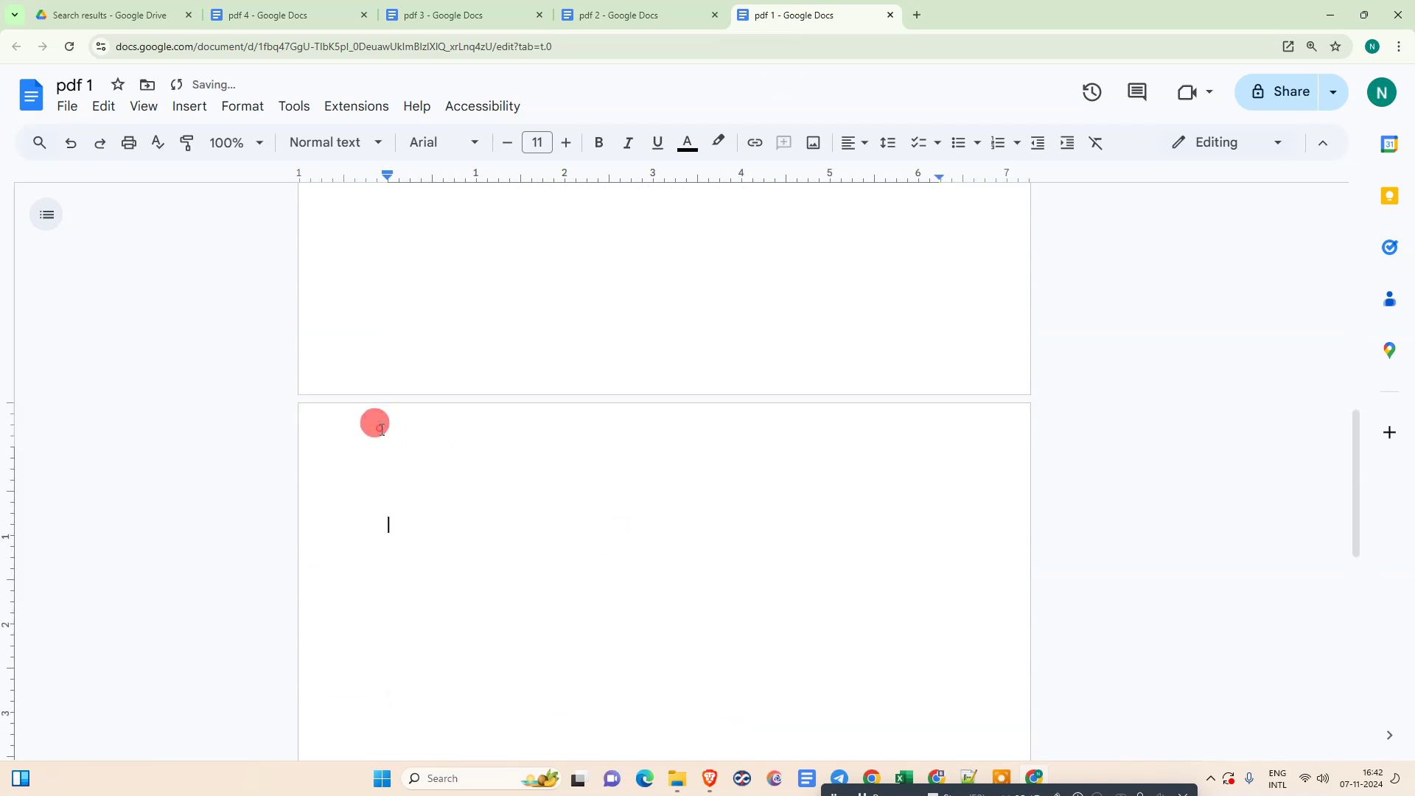
scroll(677, 353, up, 5)
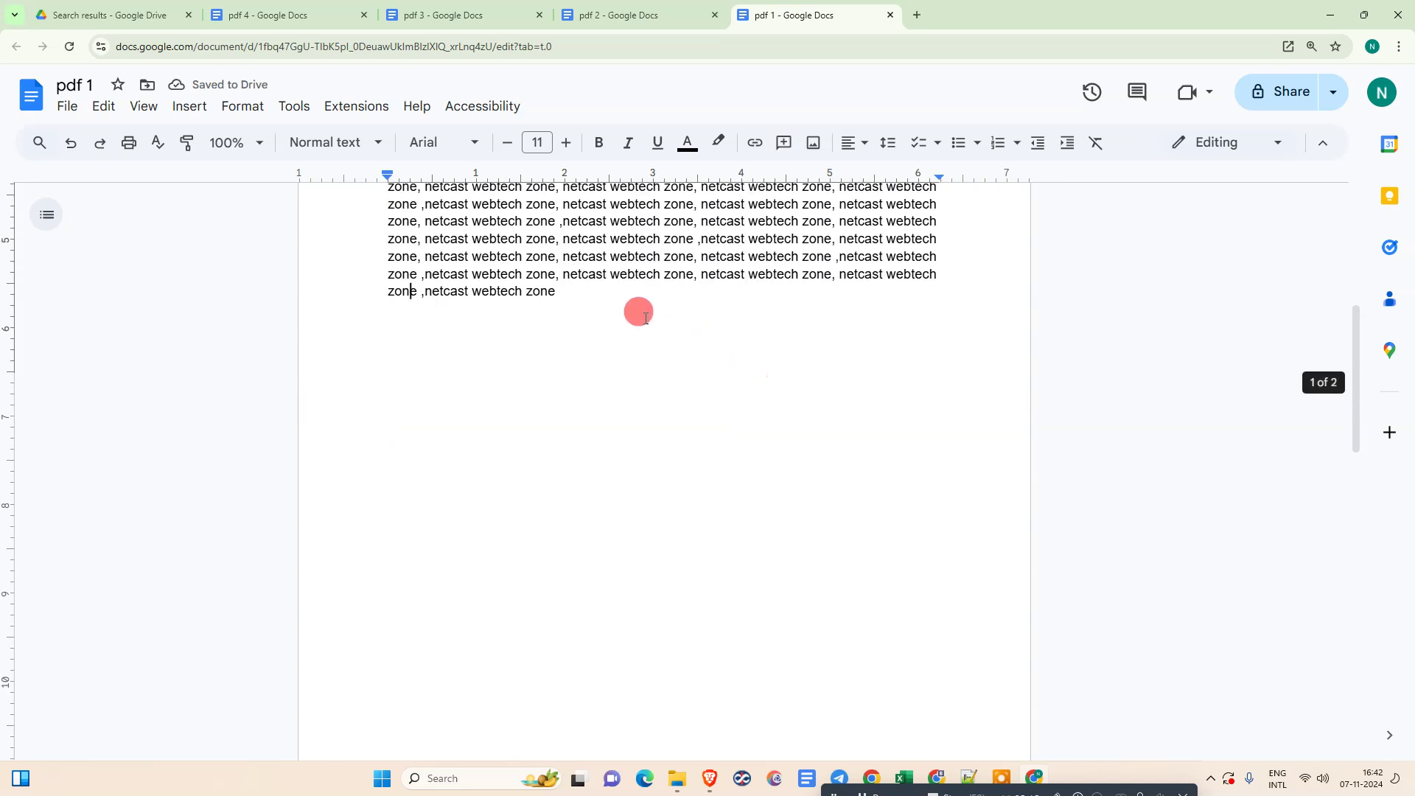
key(ctrl+Return)
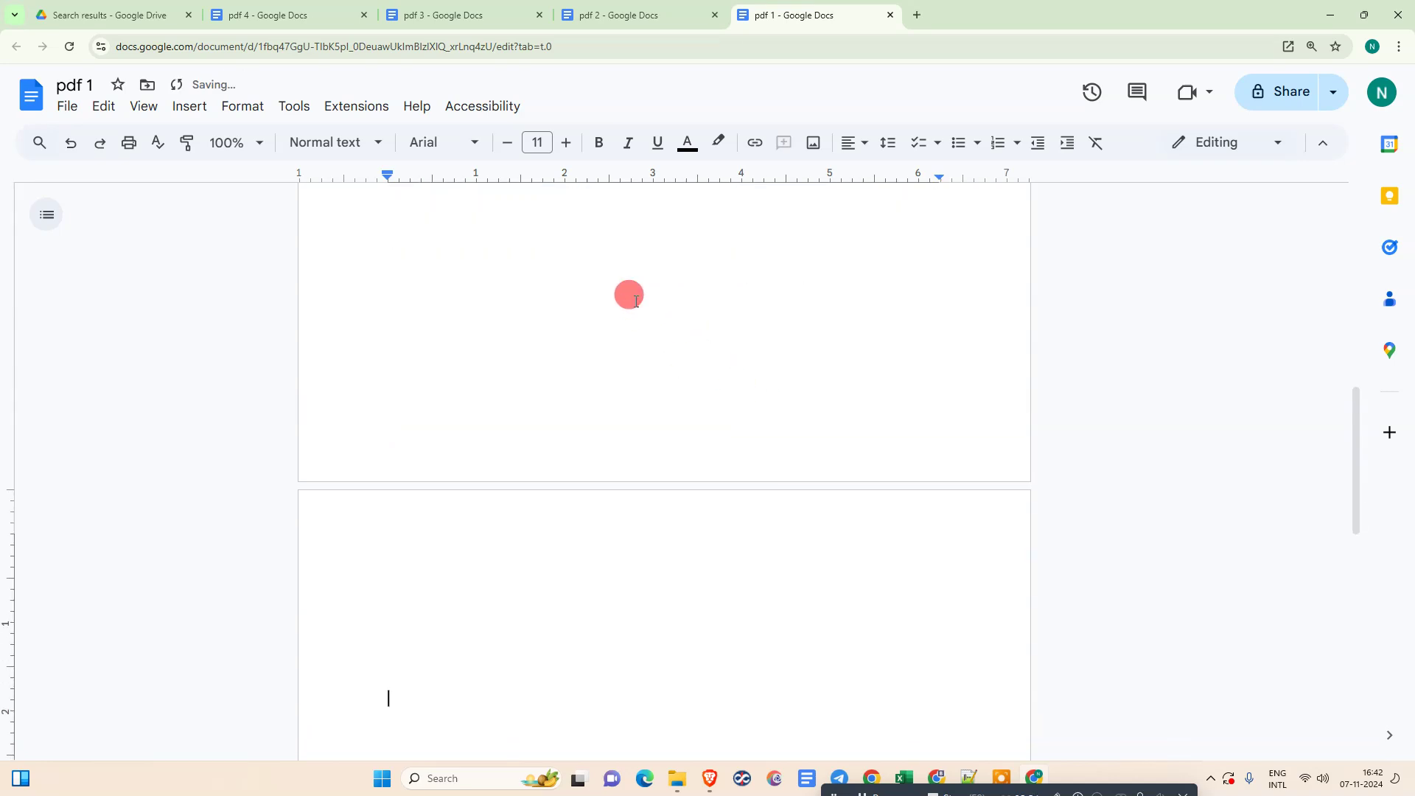
key(BackSpace)
key(BackSpace)
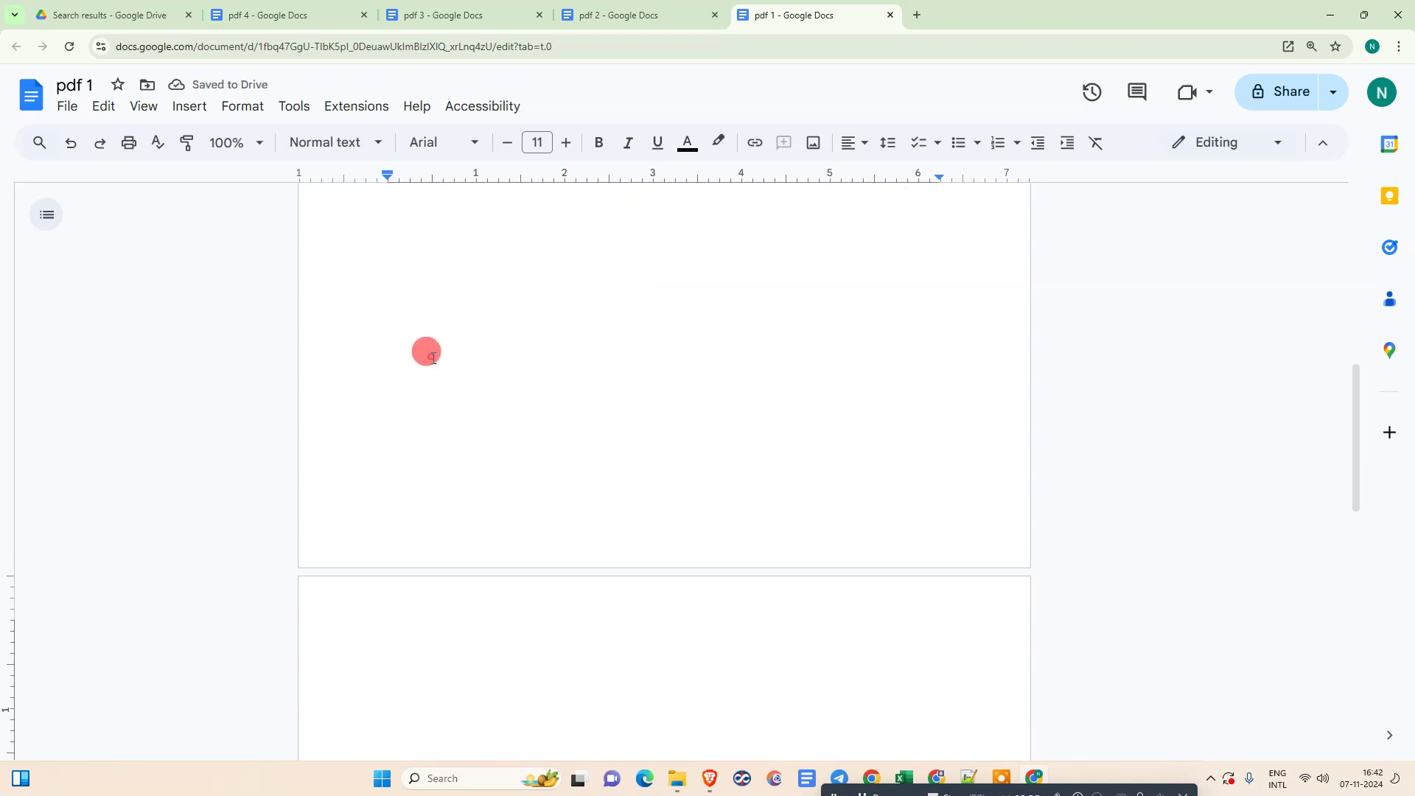
Drag pdf 1's left and right indent markers outward to widen the text
scroll(212, 472, up, 5)
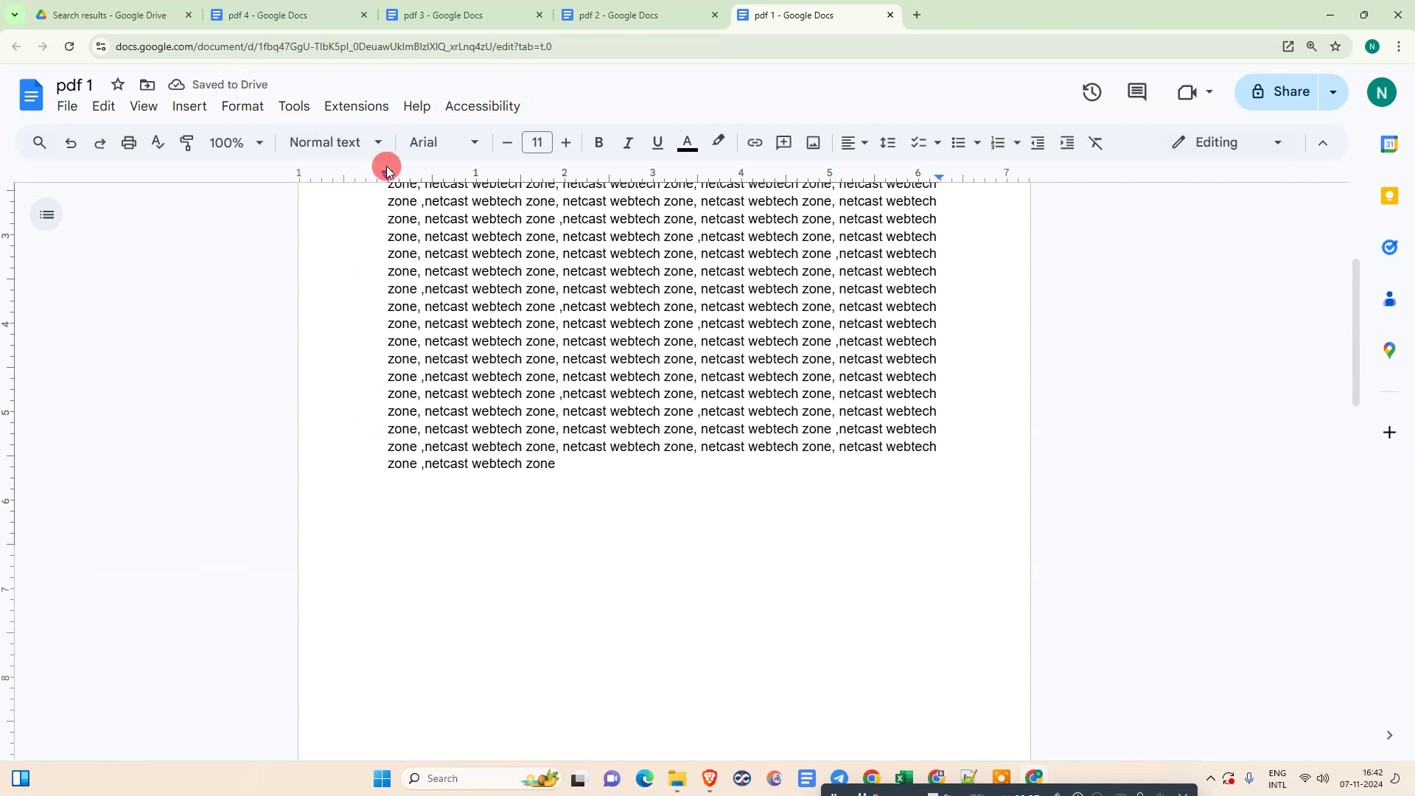
drag(389, 179, 338, 177)
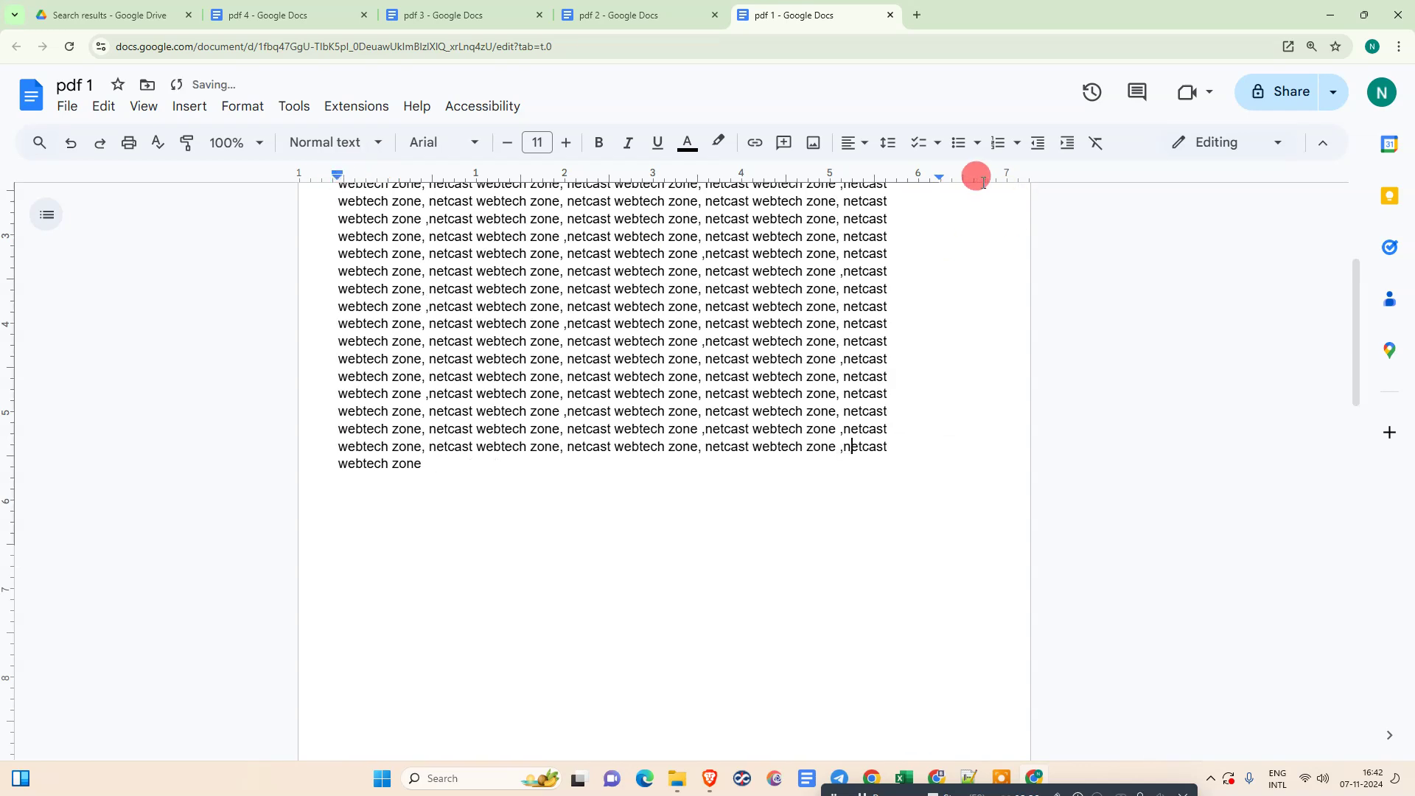
drag(939, 177, 989, 177)
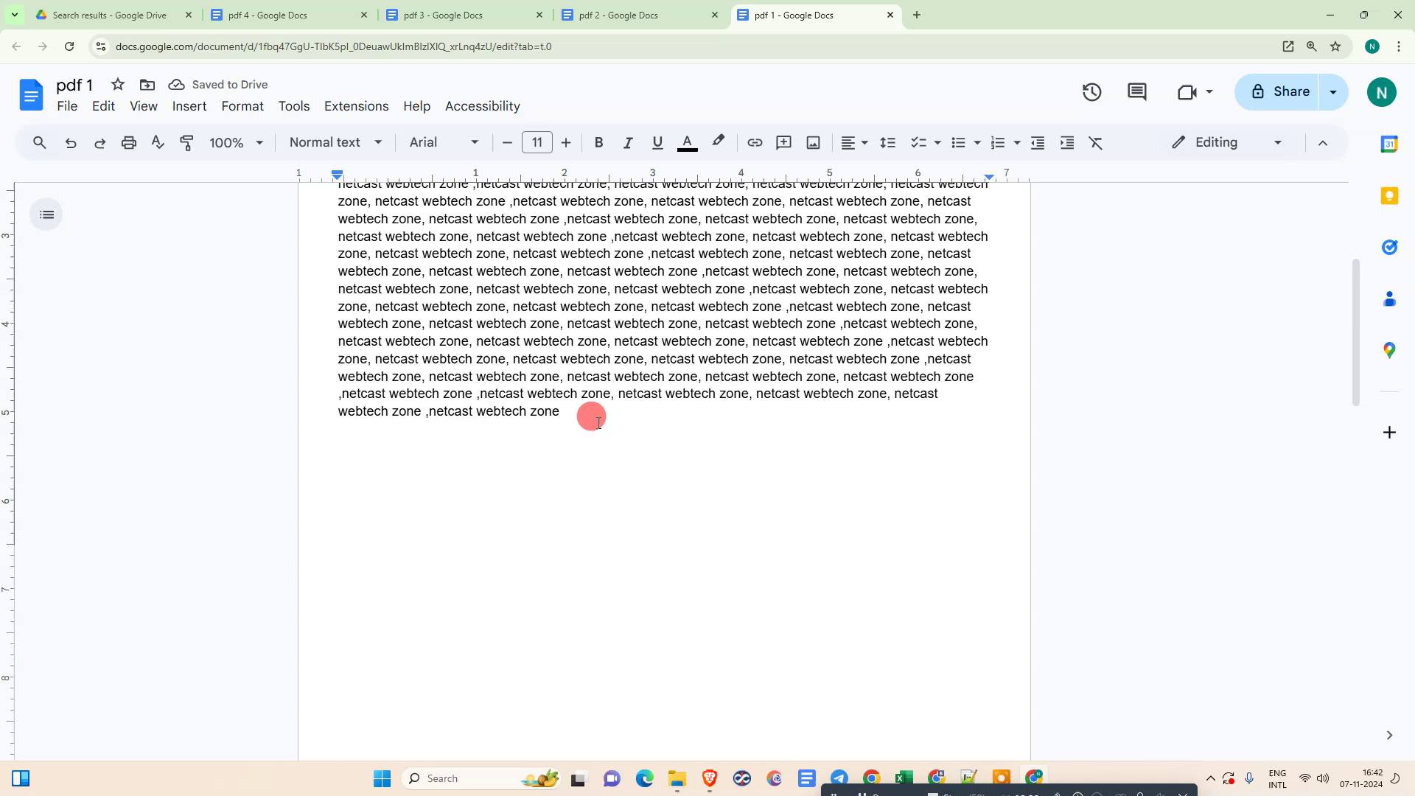
Add and remove a page break twice, leaving the caret at the text's end
key(ctrl+Return)
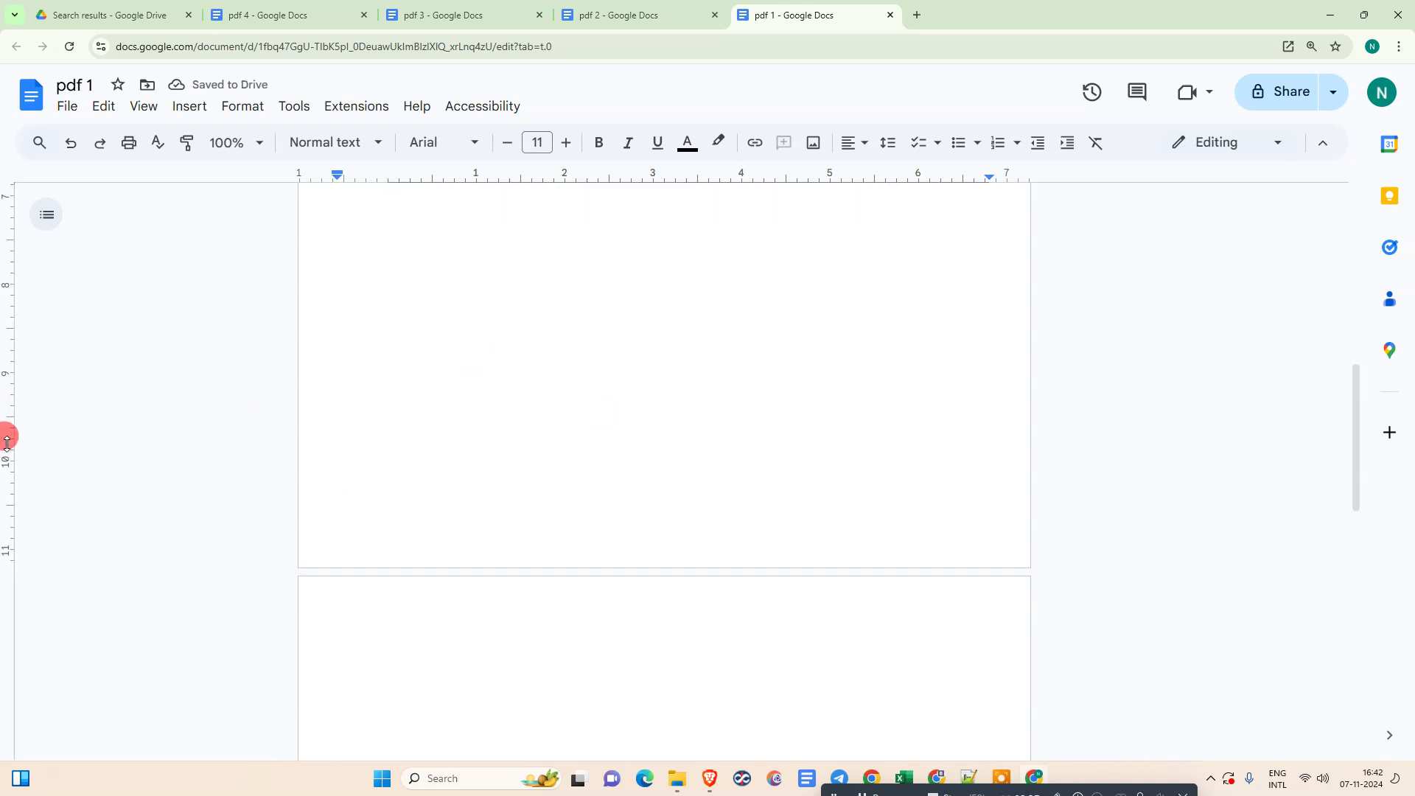
key(BackSpace)
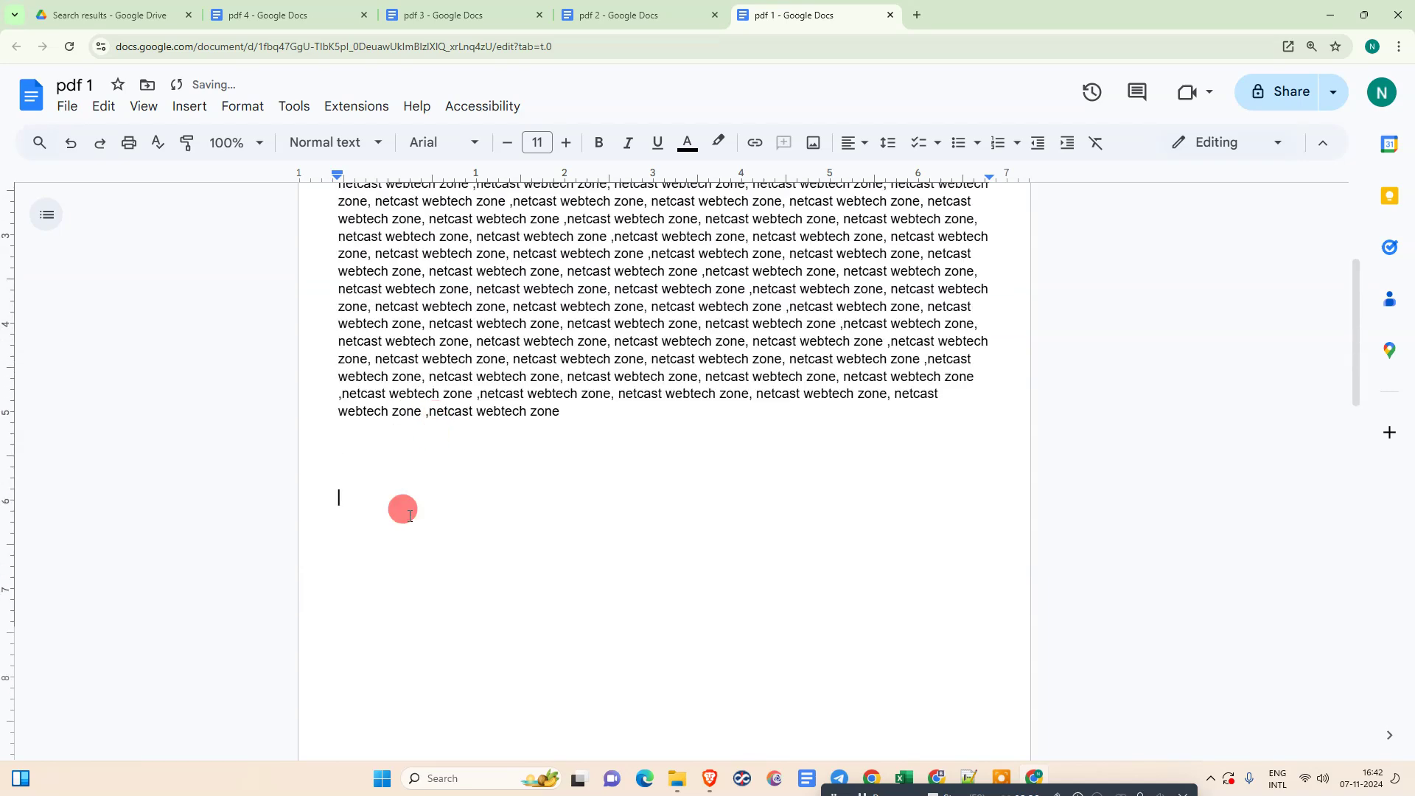
key(ctrl+Return)
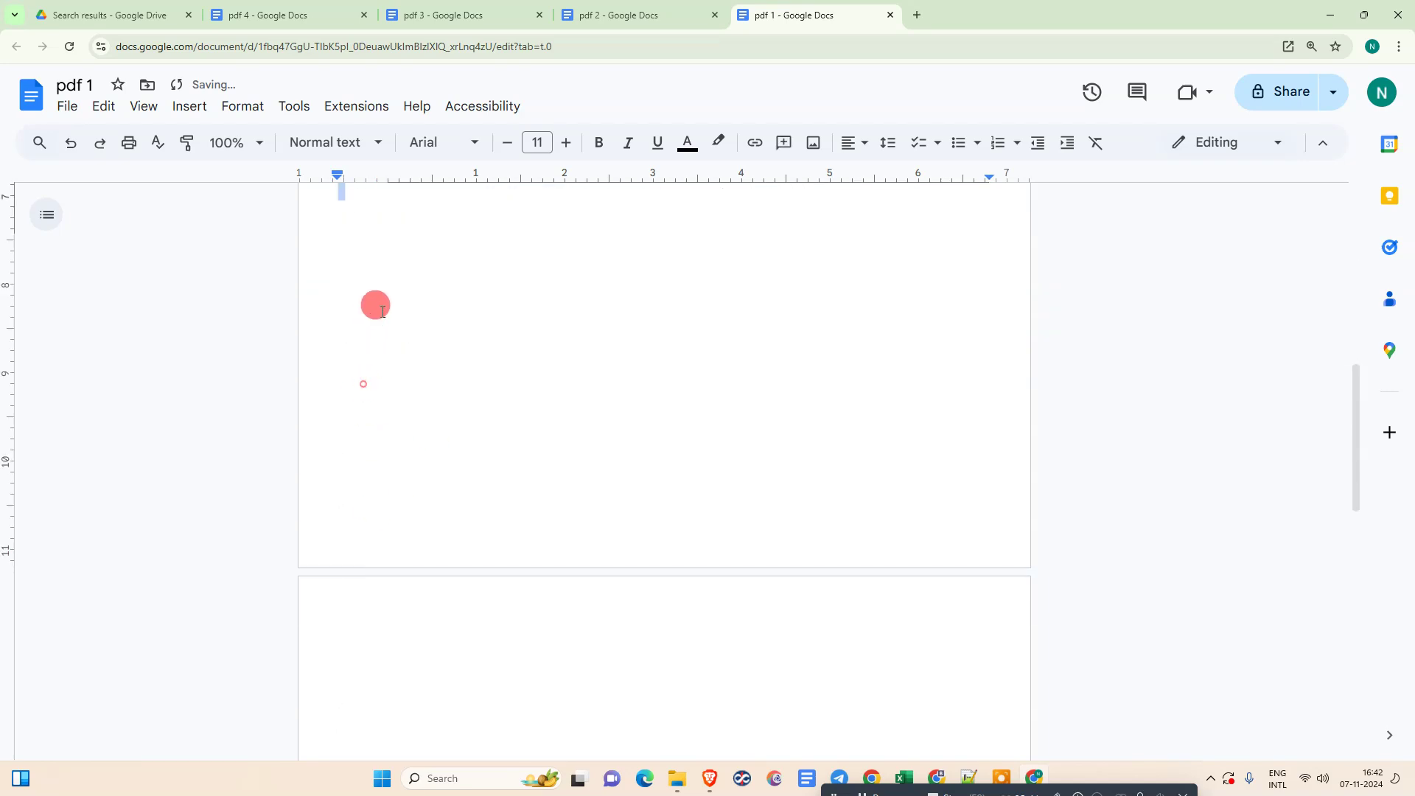
key(BackSpace)
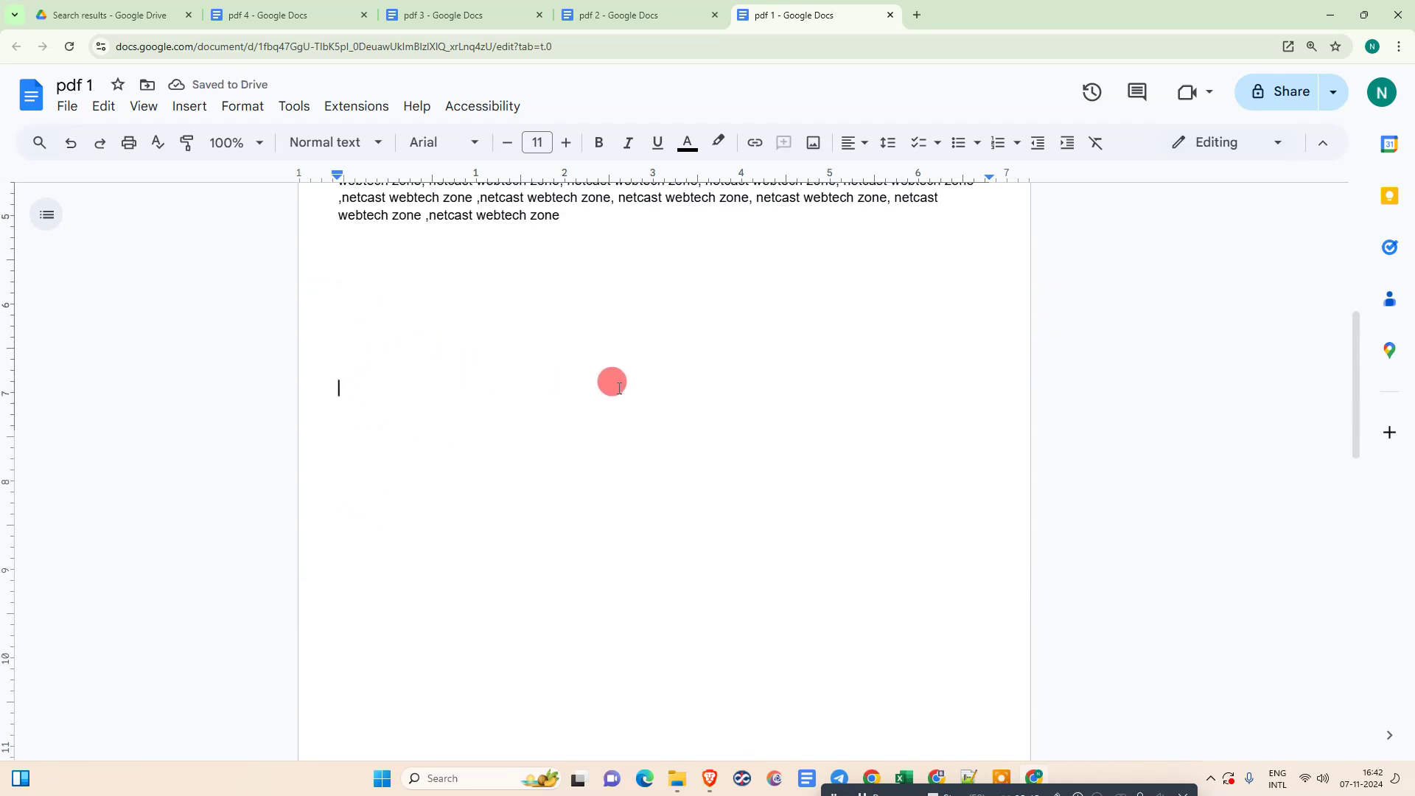
scroll(619, 387, up, 3)
click(601, 418)
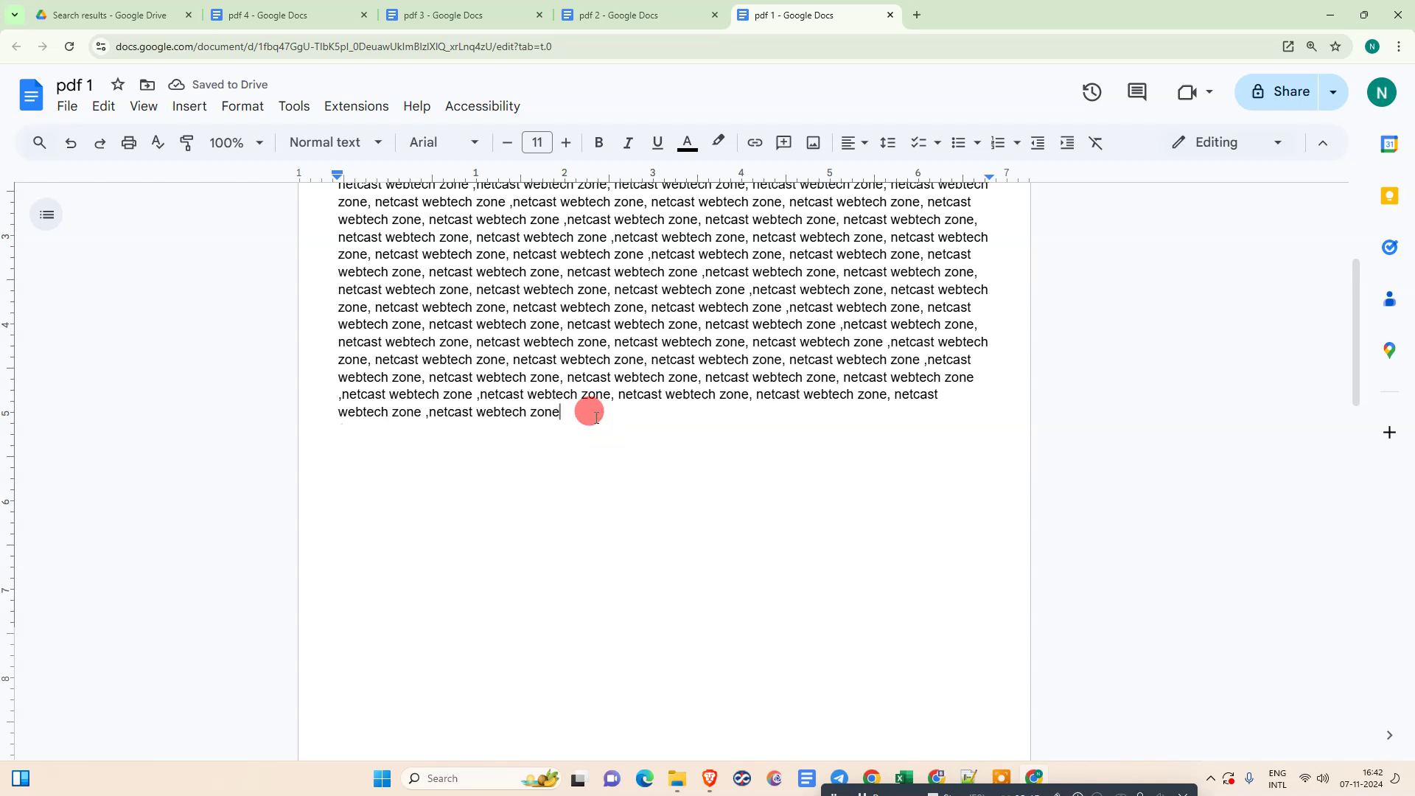
Copy all of pdf 2 and paste it at the end of pdf 1
click(612, 13)
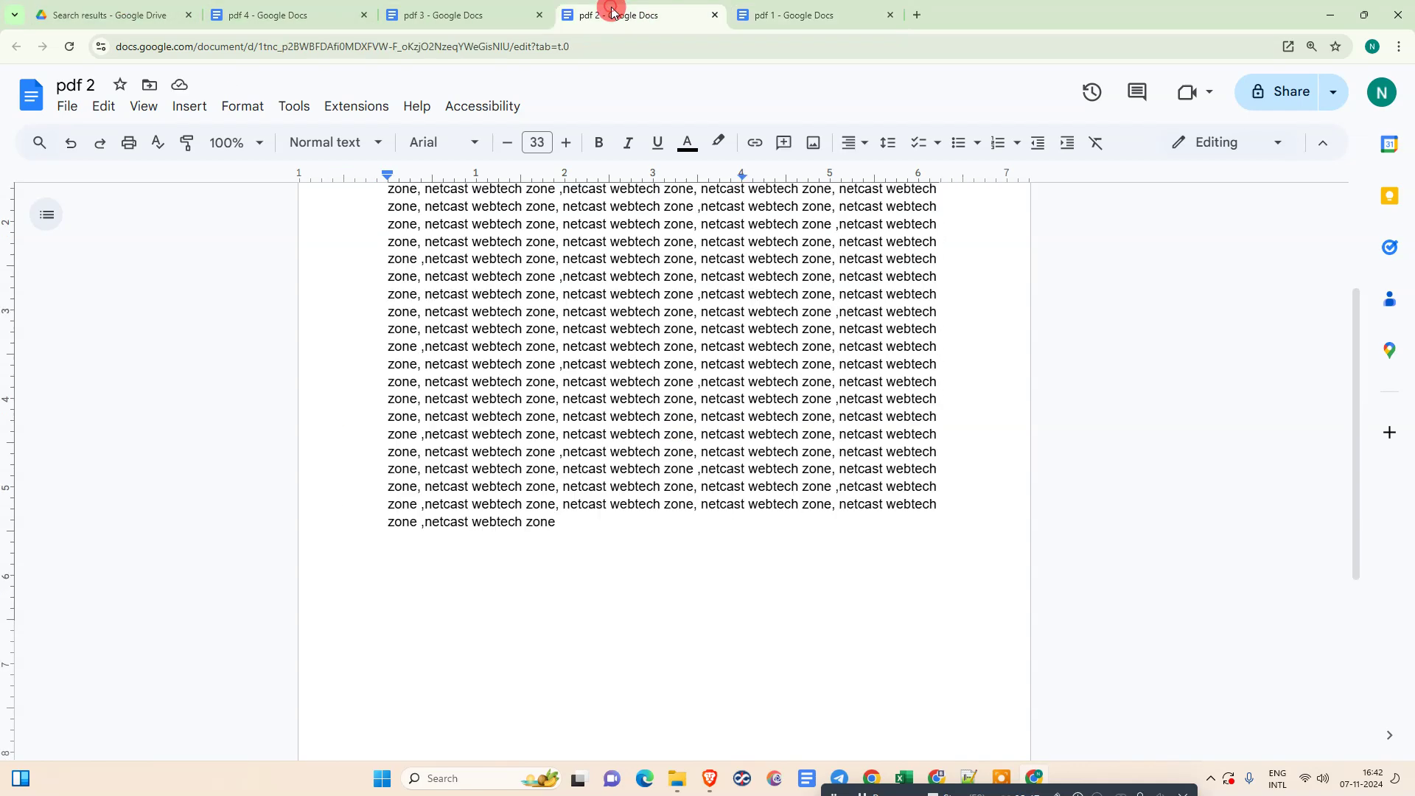
key(ctrl+Home)
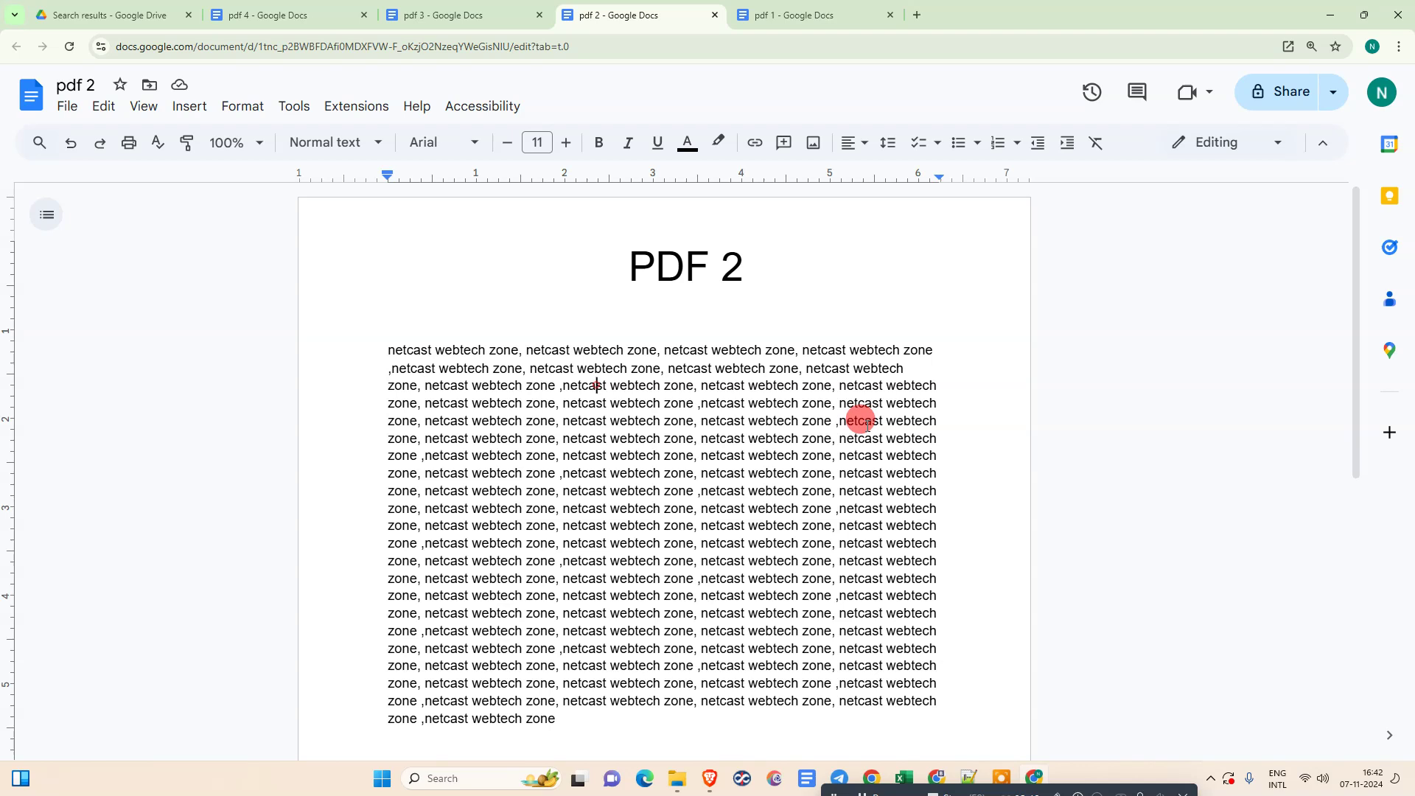
key(ctrl+a)
click(433, 364)
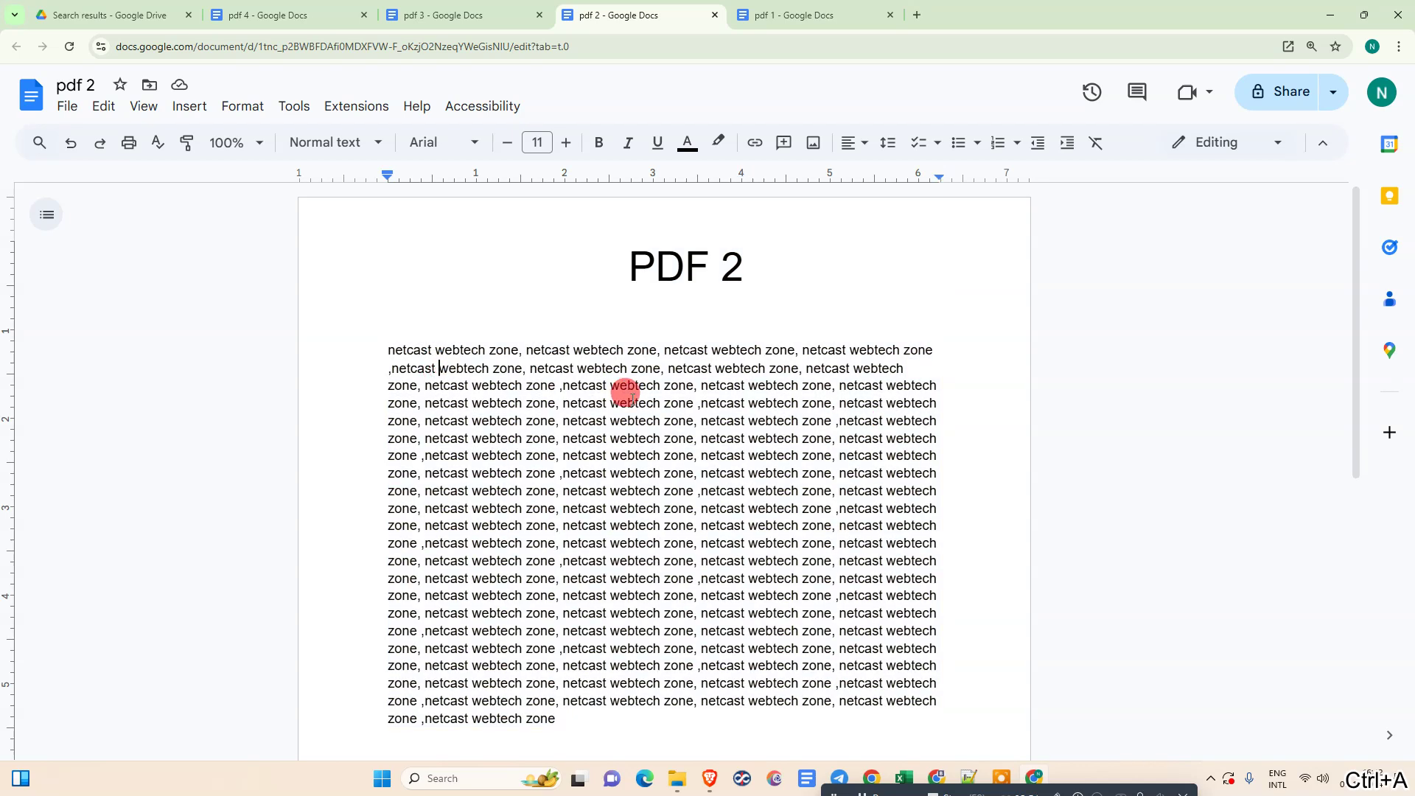
key(ctrl+a)
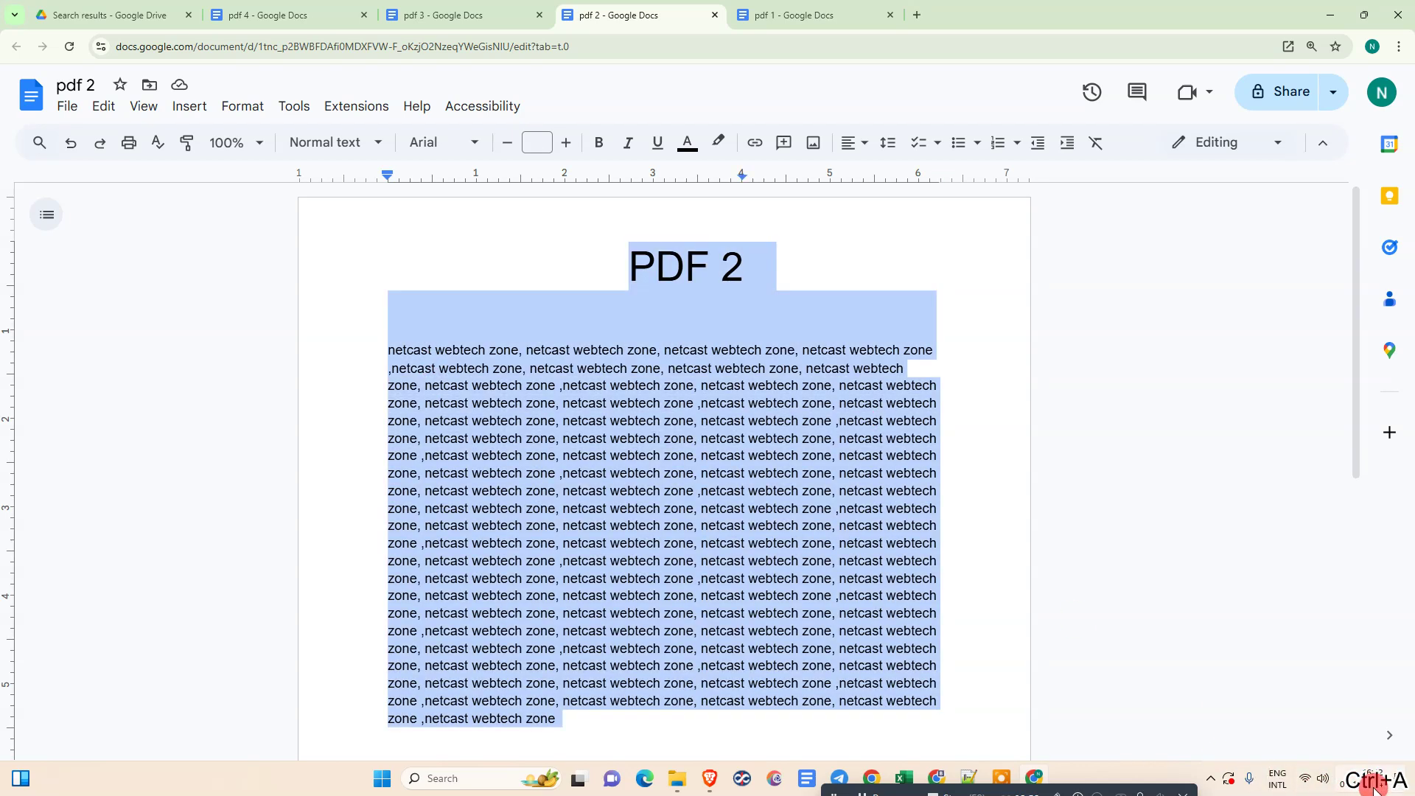
key(ctrl+c)
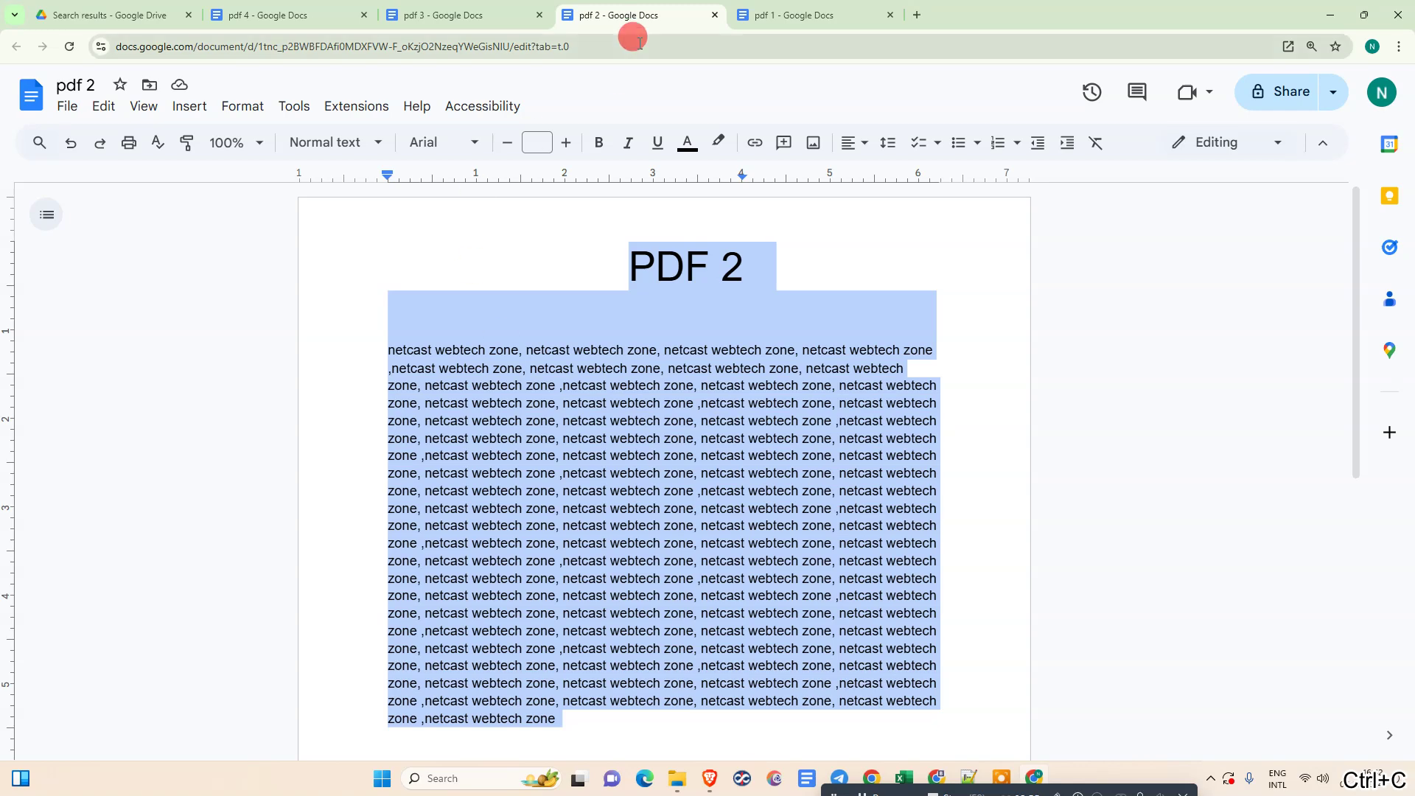
click(816, 6)
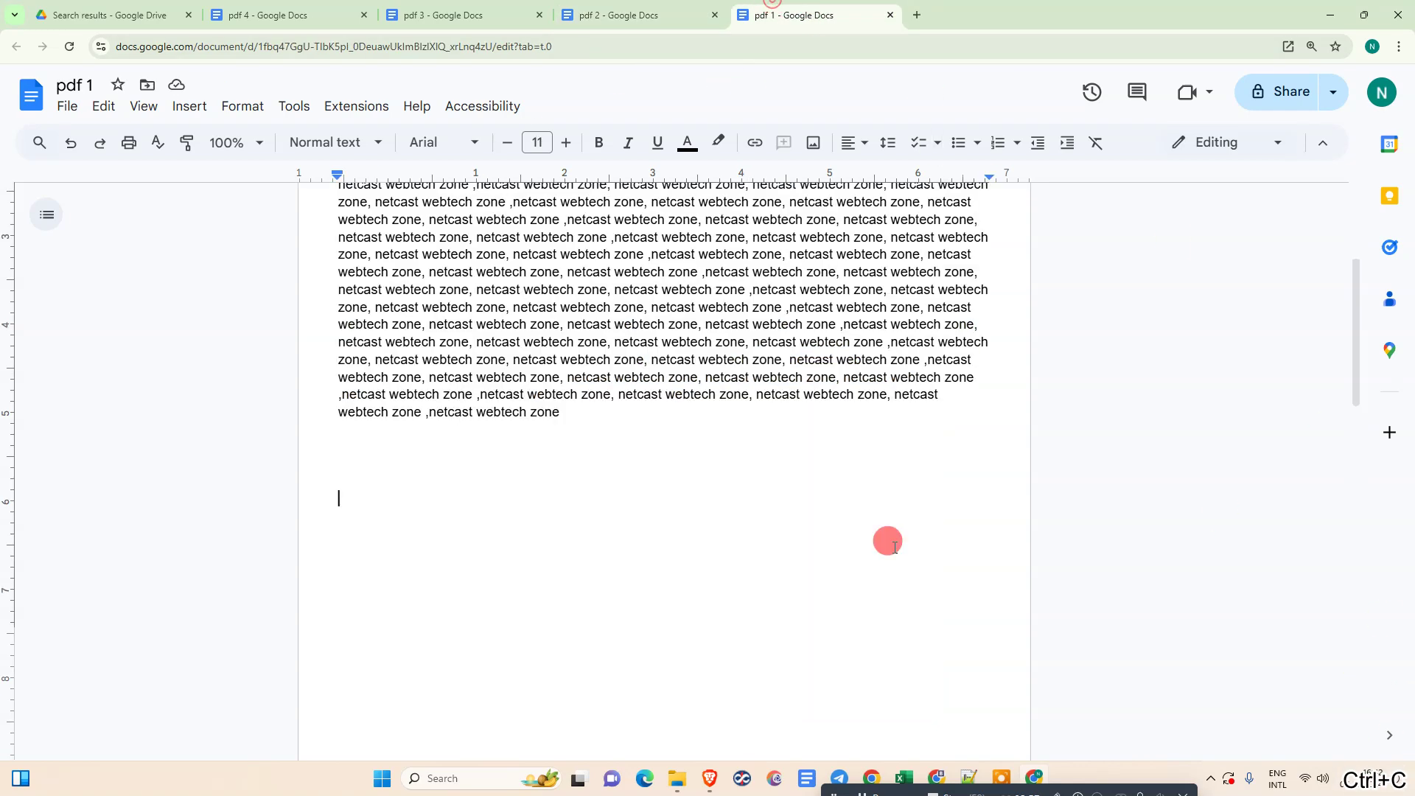
key(ctrl+v)
Paste pdf 3 and pdf 4 contents into pdf 1, then undo the last edit once
click(457, 14)
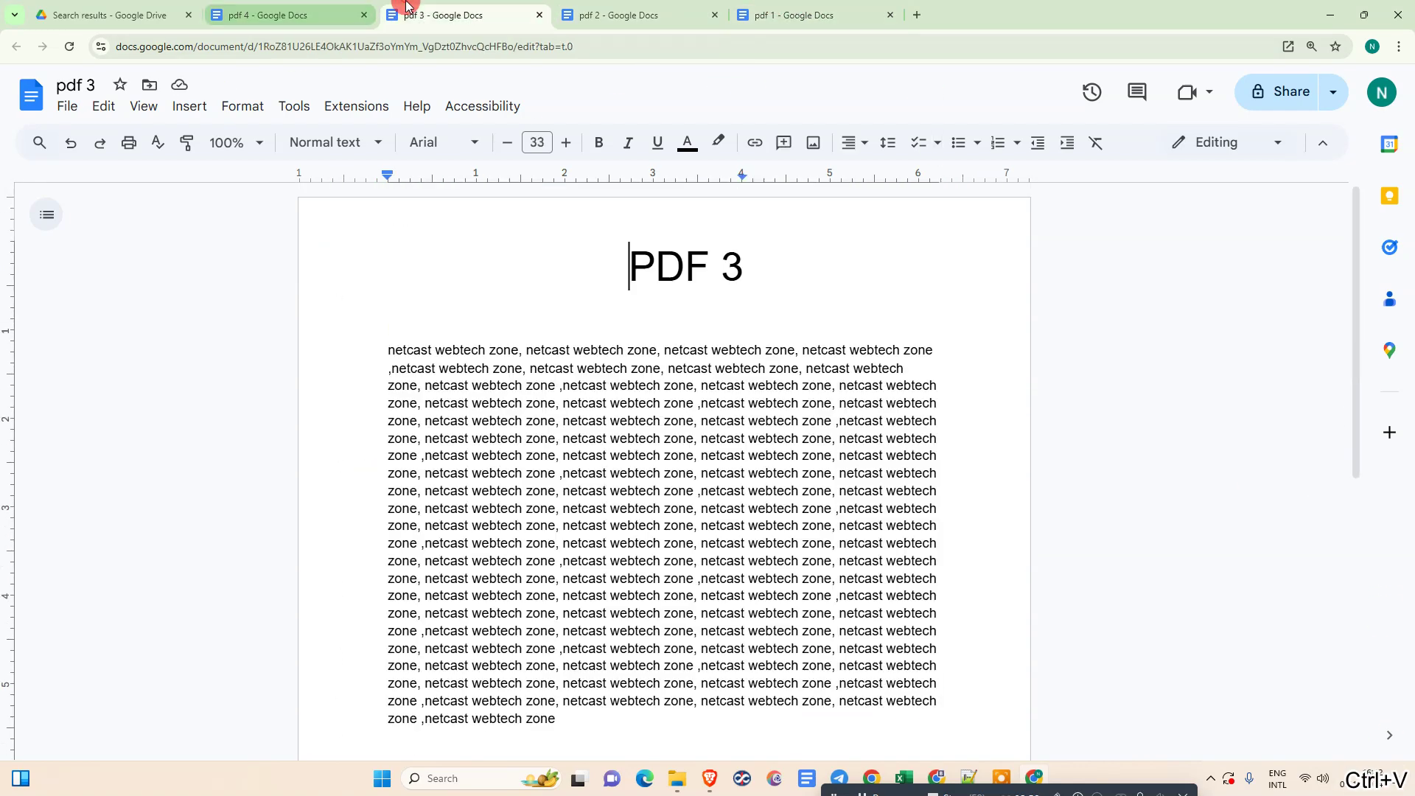
key(ctrl+a)
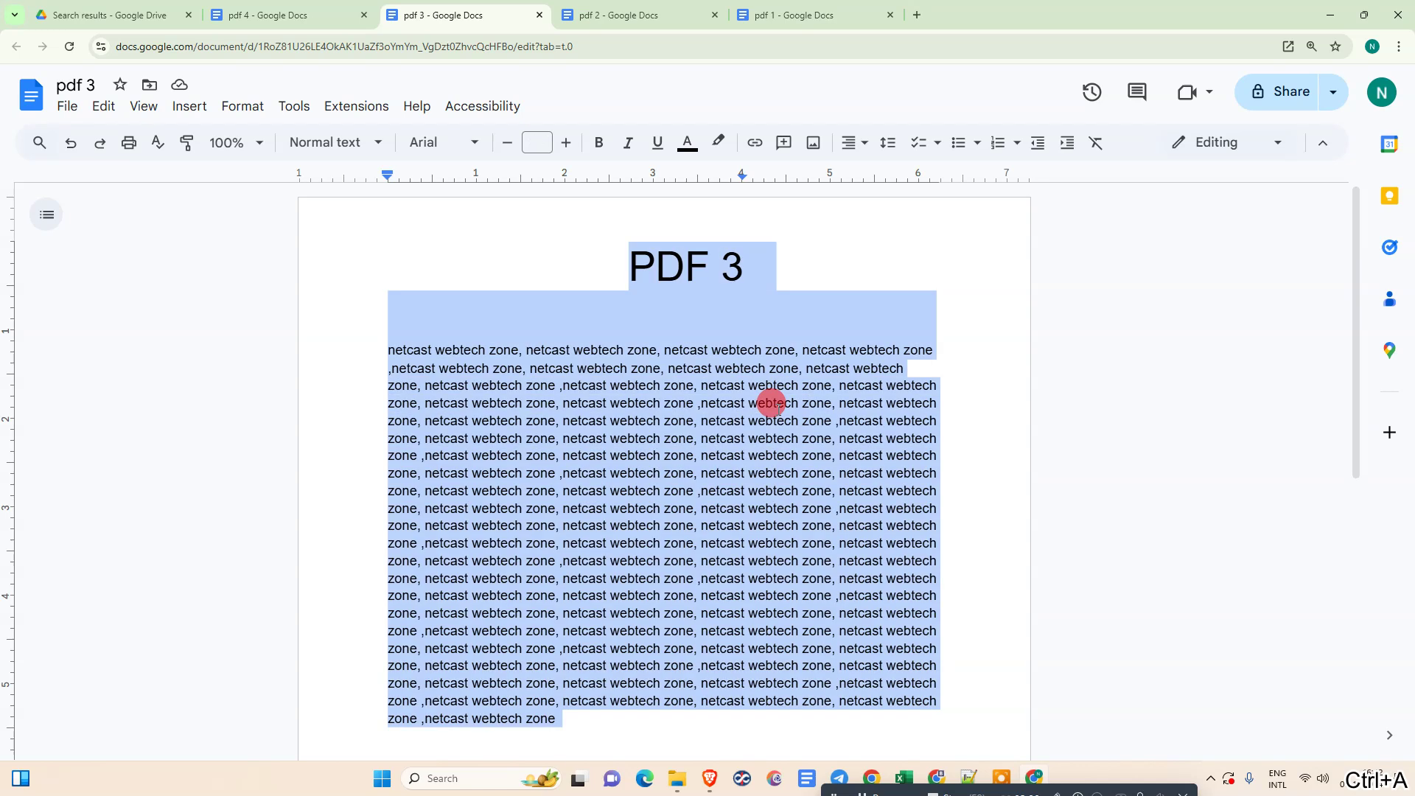
click(901, 8)
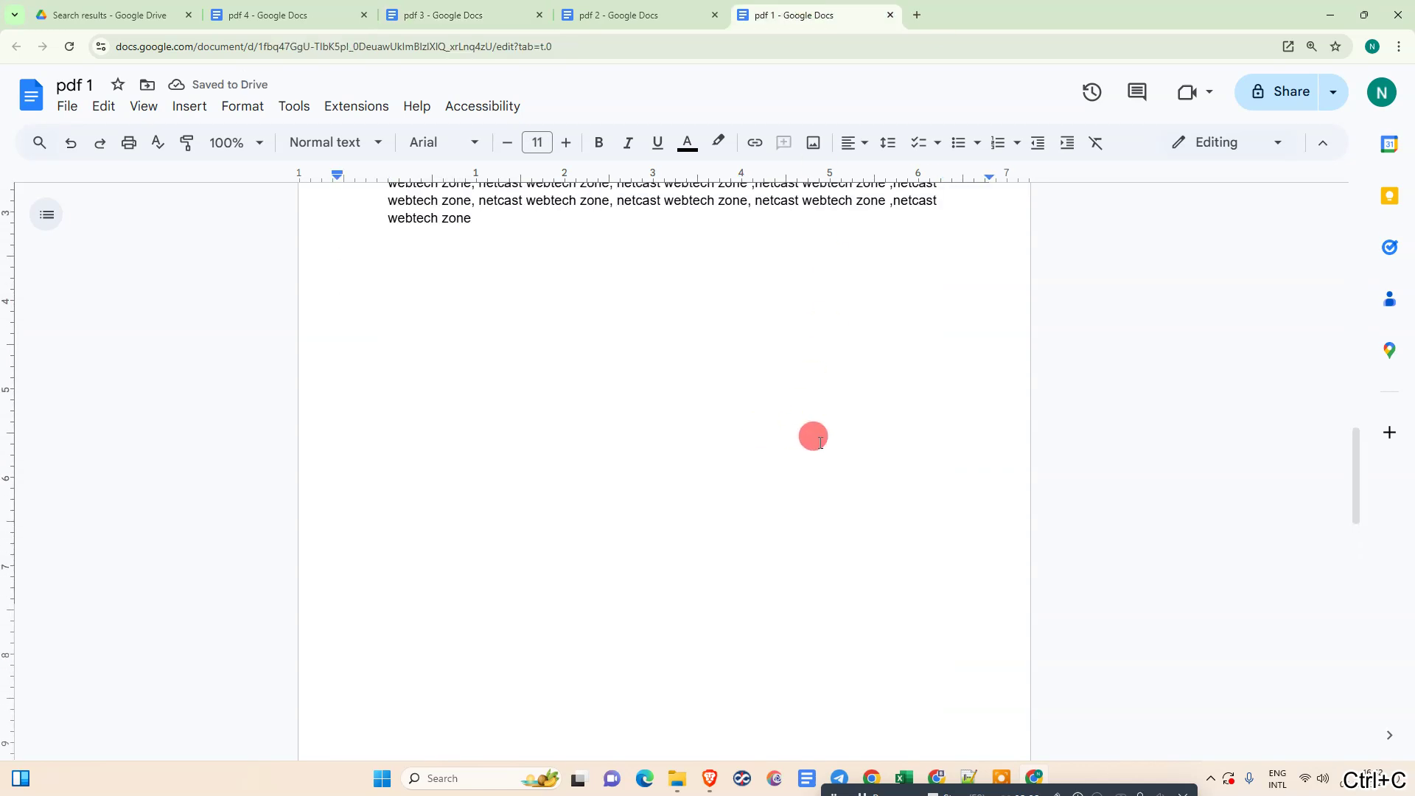
key(ctrl+v)
click(286, 10)
key(ctrl+a)
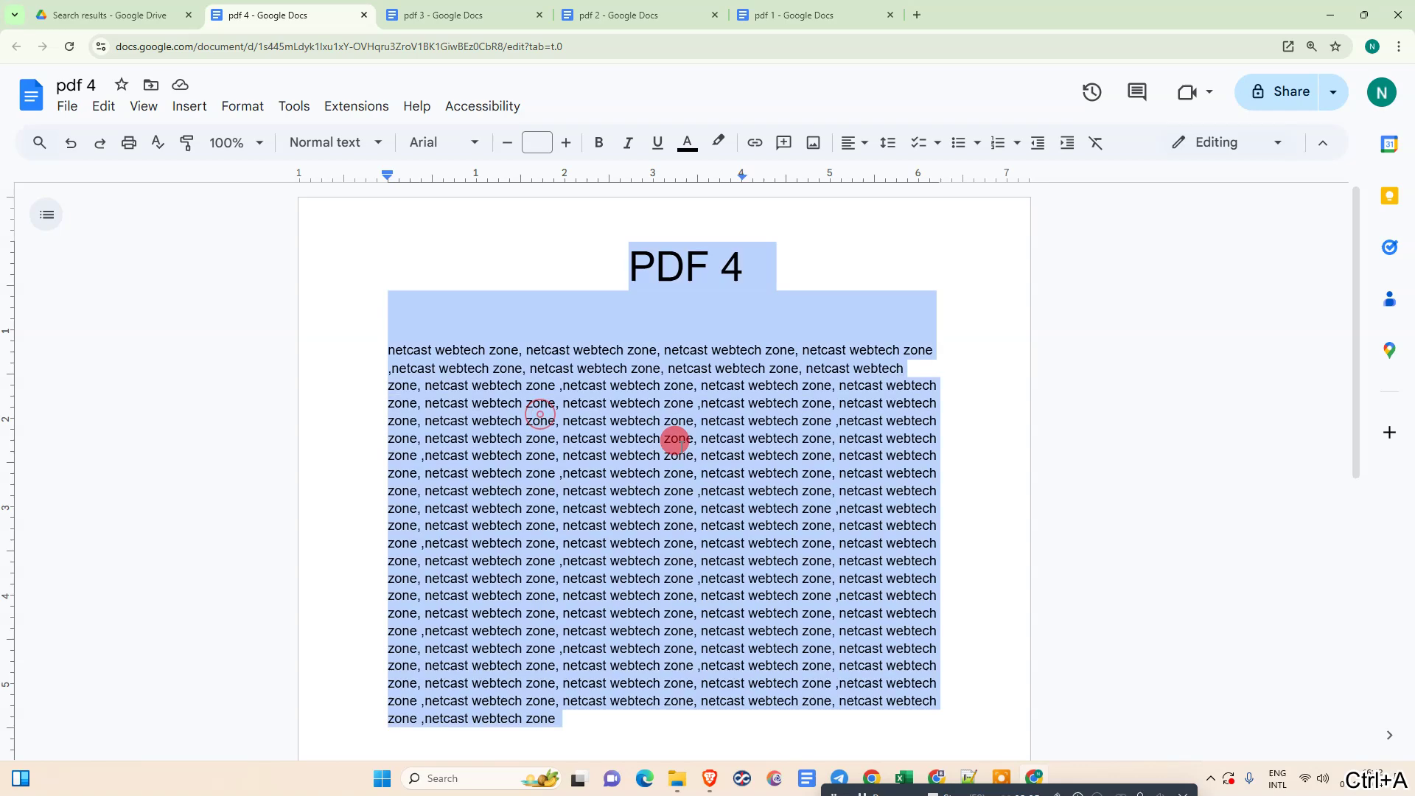
click(794, 8)
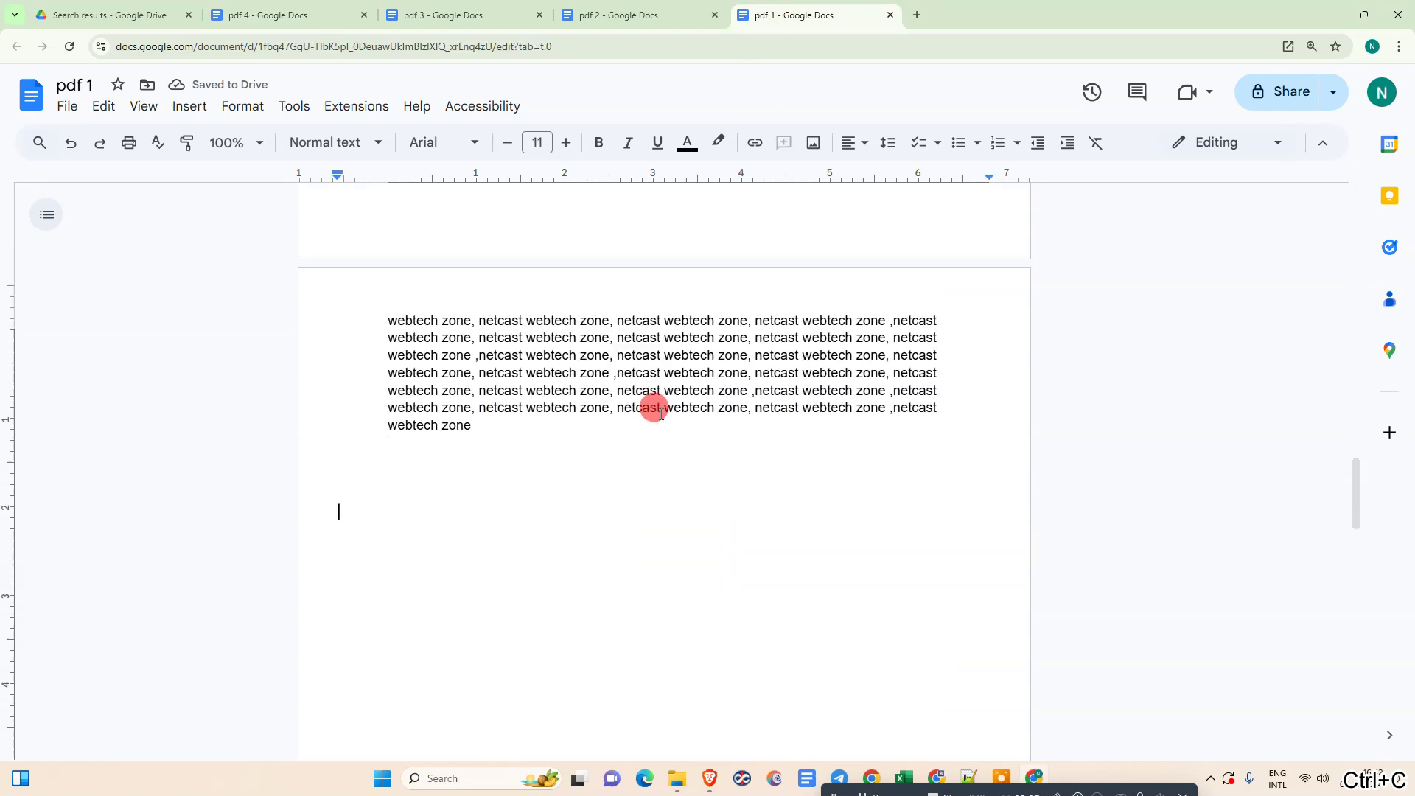
key(ctrl+v)
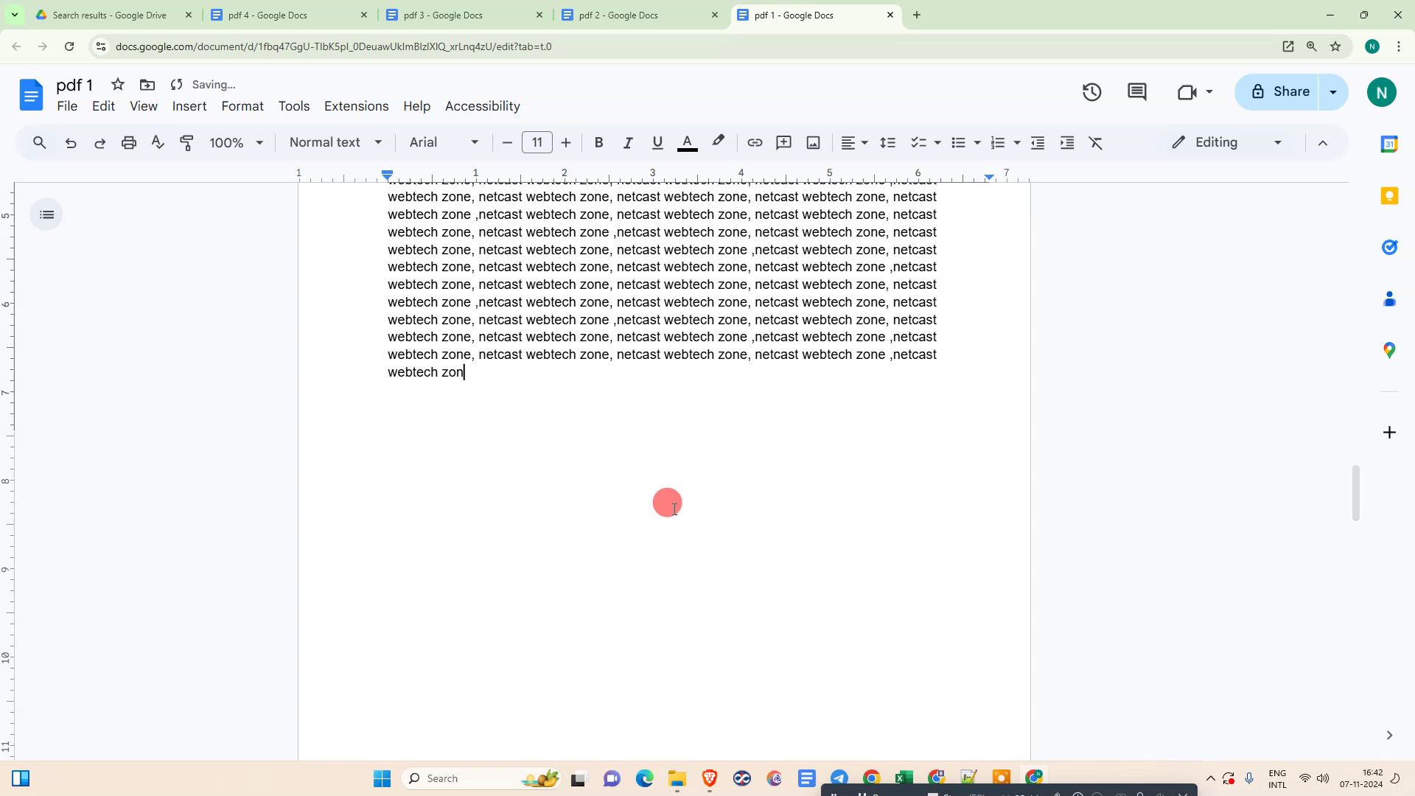
key(ctrl+z)
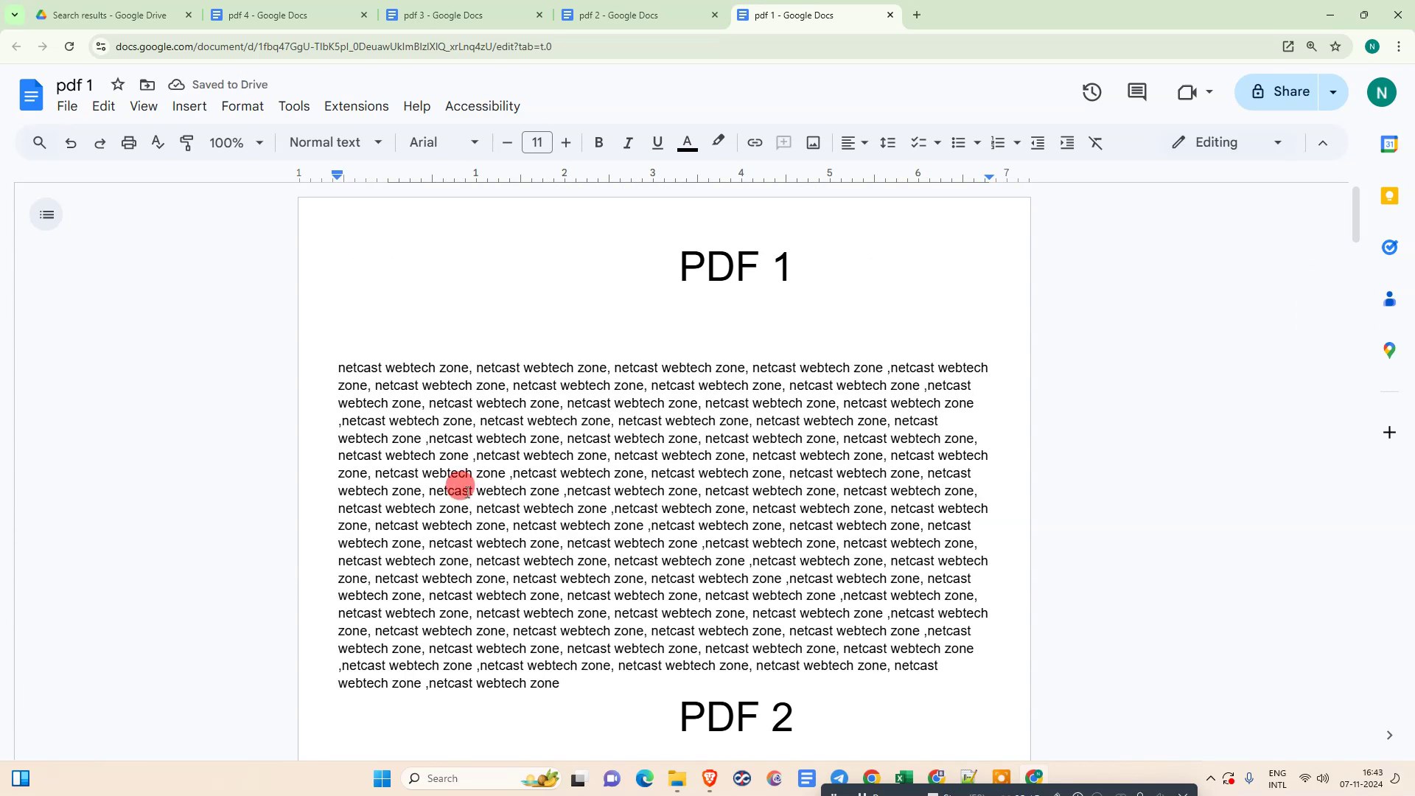
Pull the last paragraph's right indent marker slightly inward on the ruler
scroll(739, 573, down, 8)
scroll(739, 572, up, 5)
scroll(693, 561, down, 5)
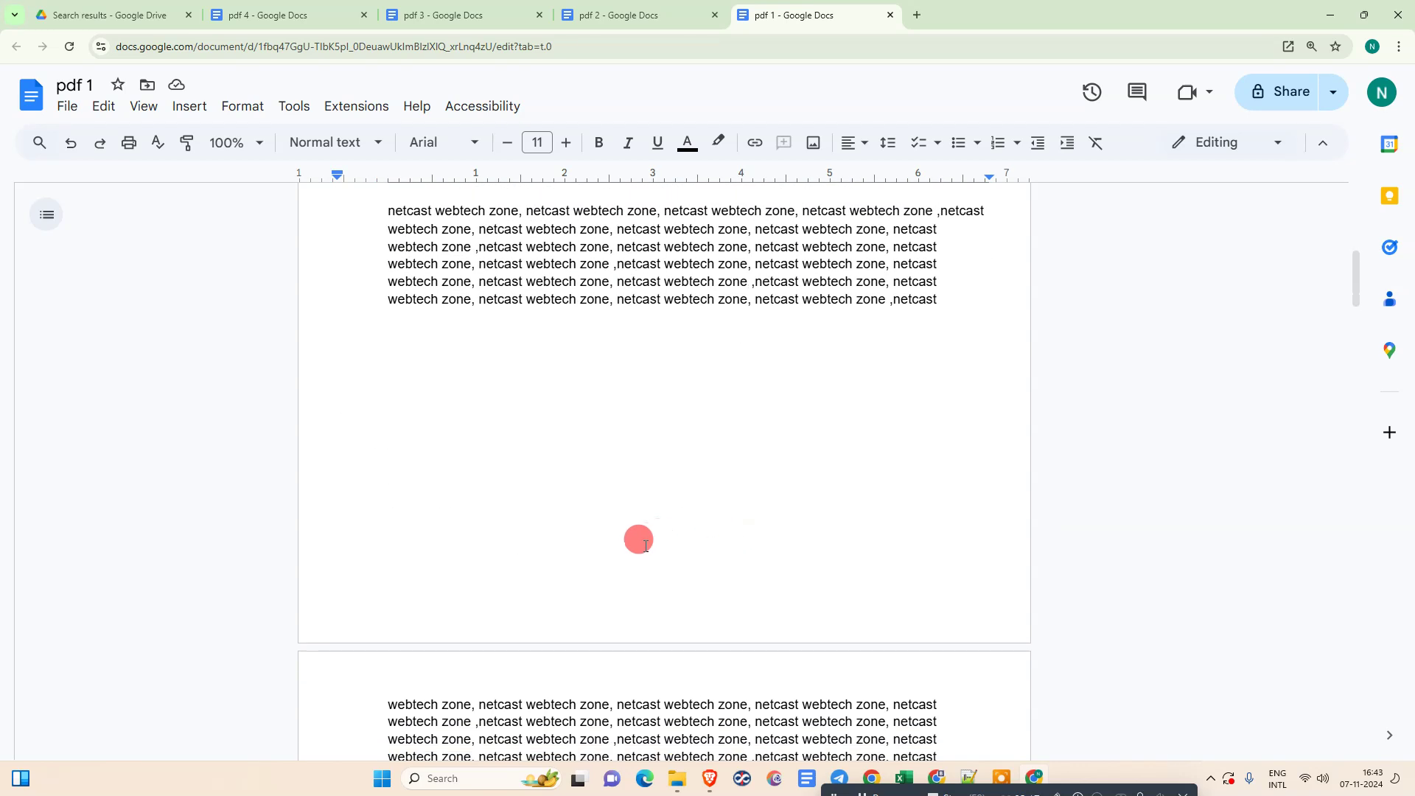
click(502, 475)
click(381, 450)
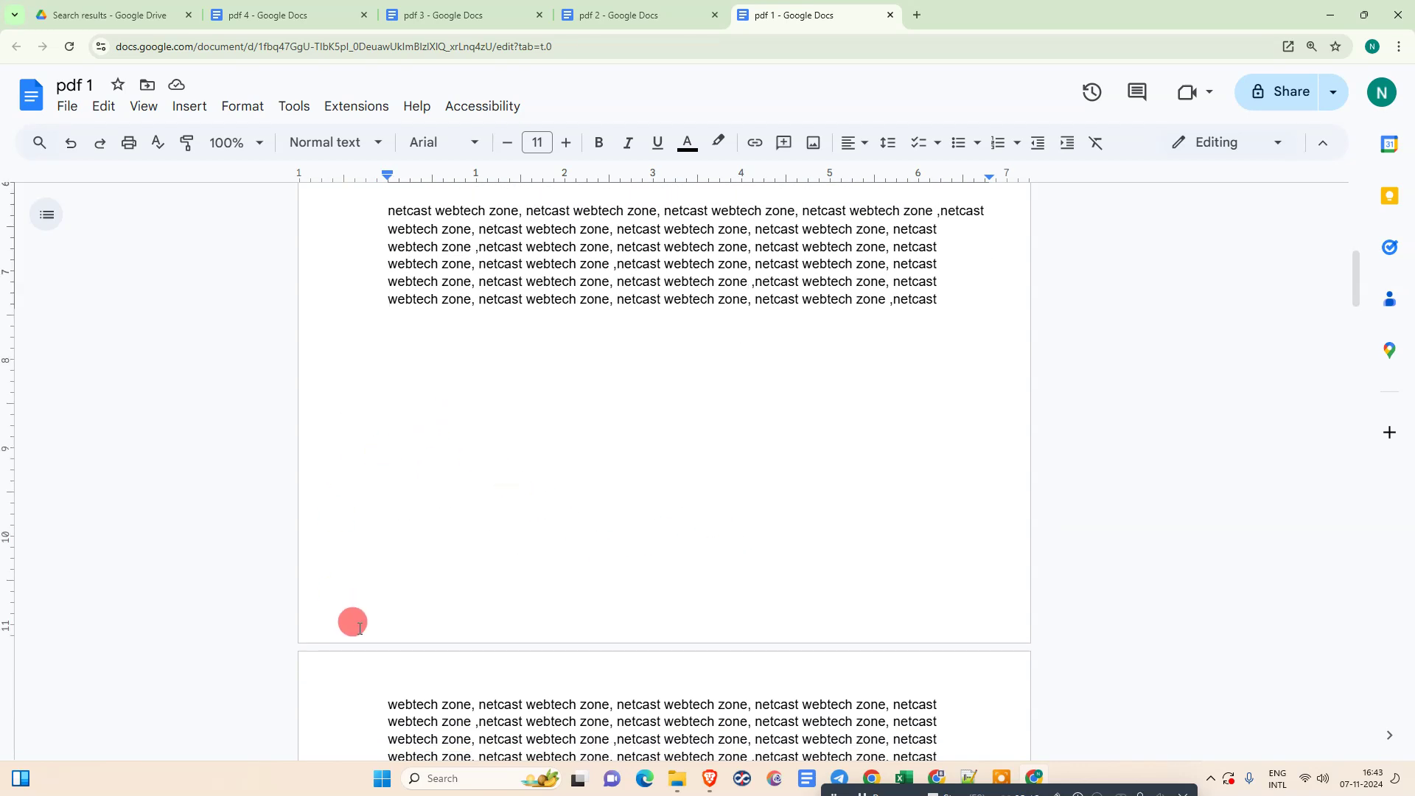
click(954, 300)
drag(989, 177, 966, 178)
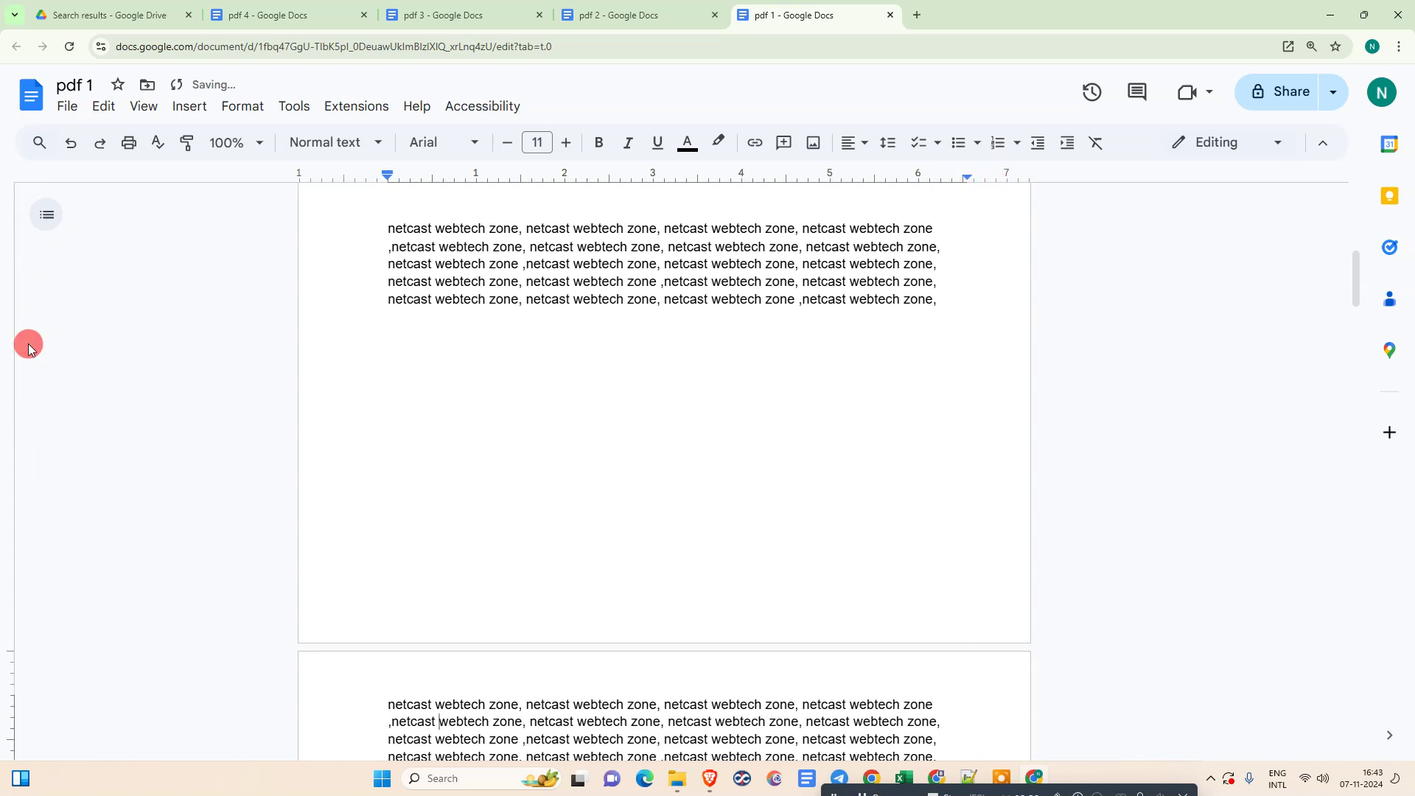
Lower the bottom margin so two lines move up, and add a blank line above PDF 2
click(429, 313)
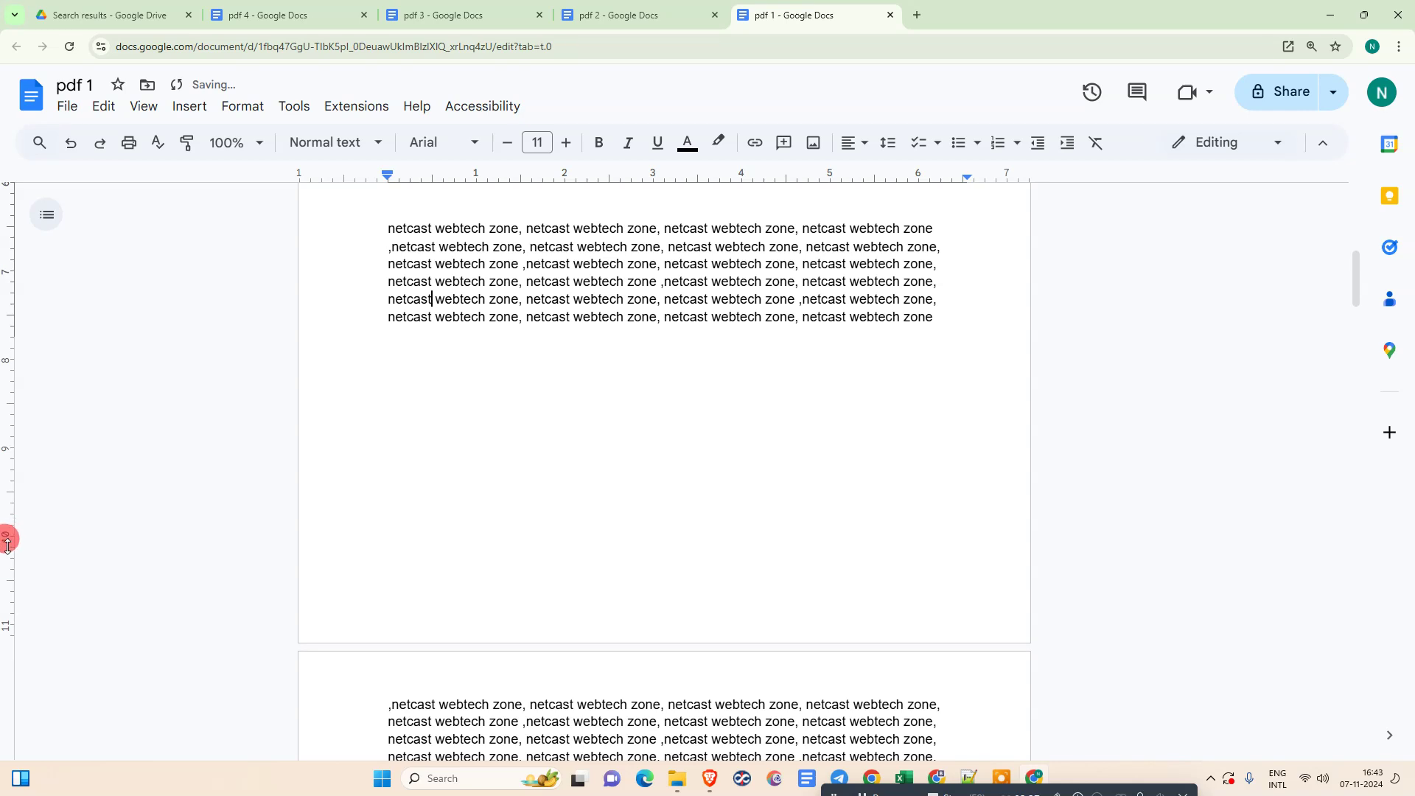
drag(8, 568, 8, 591)
scroll(509, 483, up, 5)
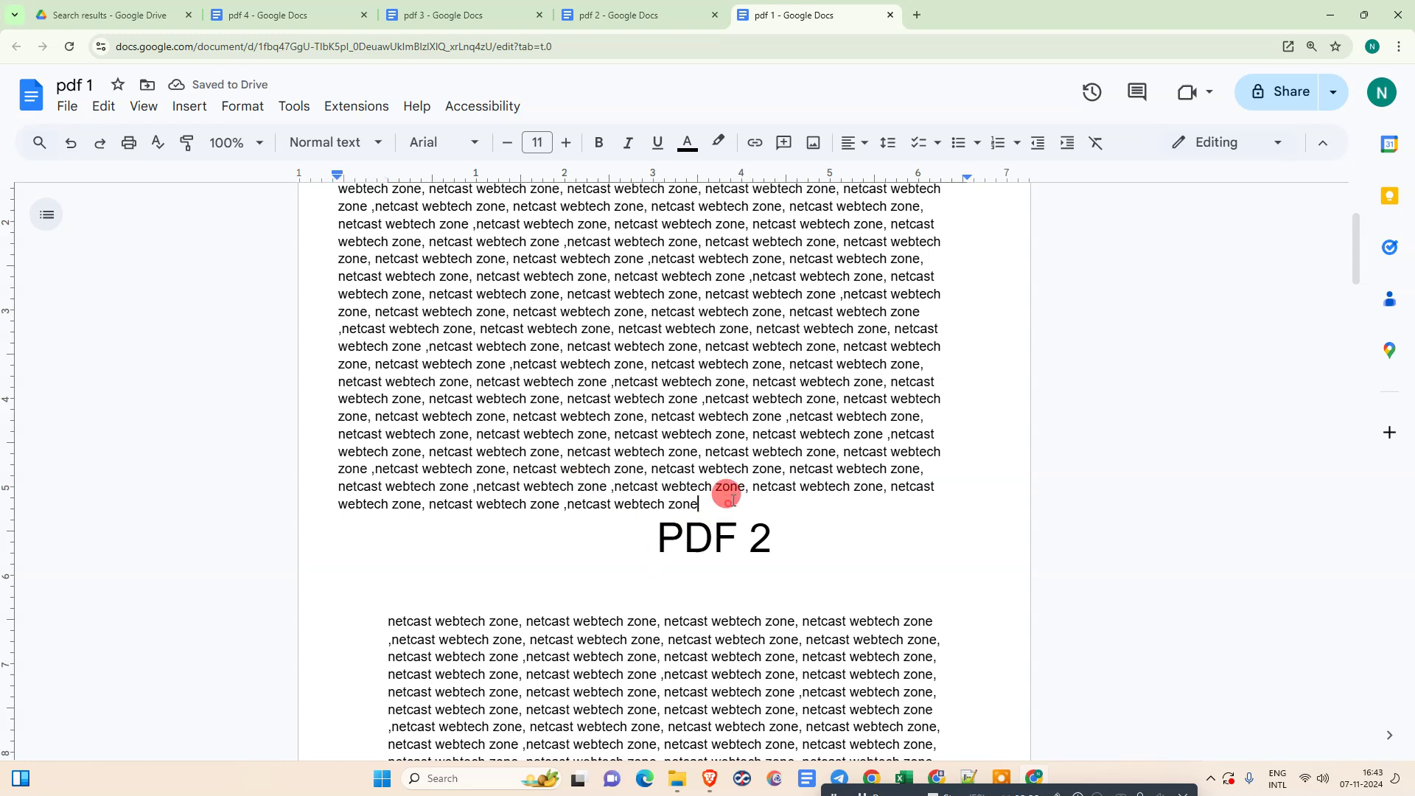
key(Return)
key(Return)
key(Return)
key(Return)
key(Return)
Centre the PDF 2 and PDF 1 headings
click(702, 627)
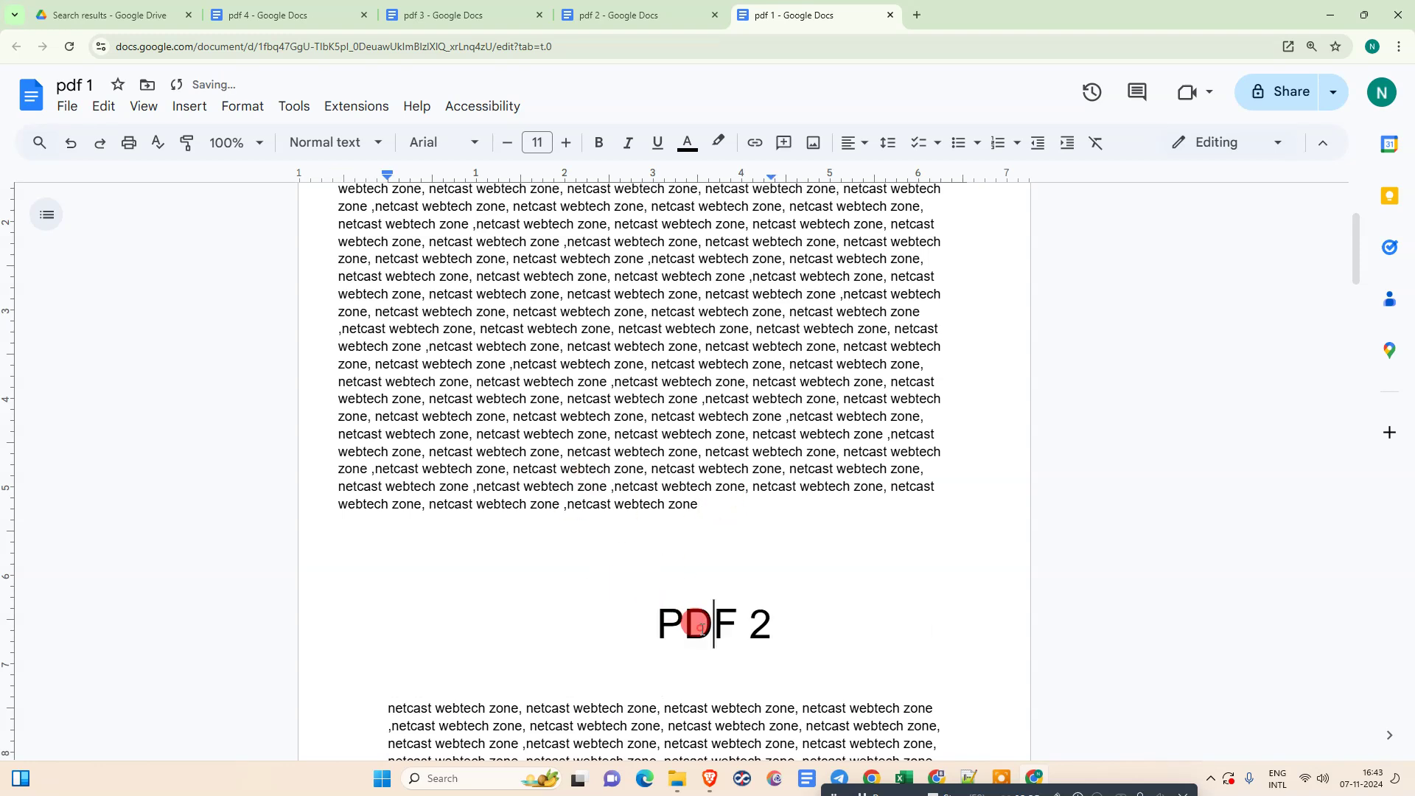
click(853, 134)
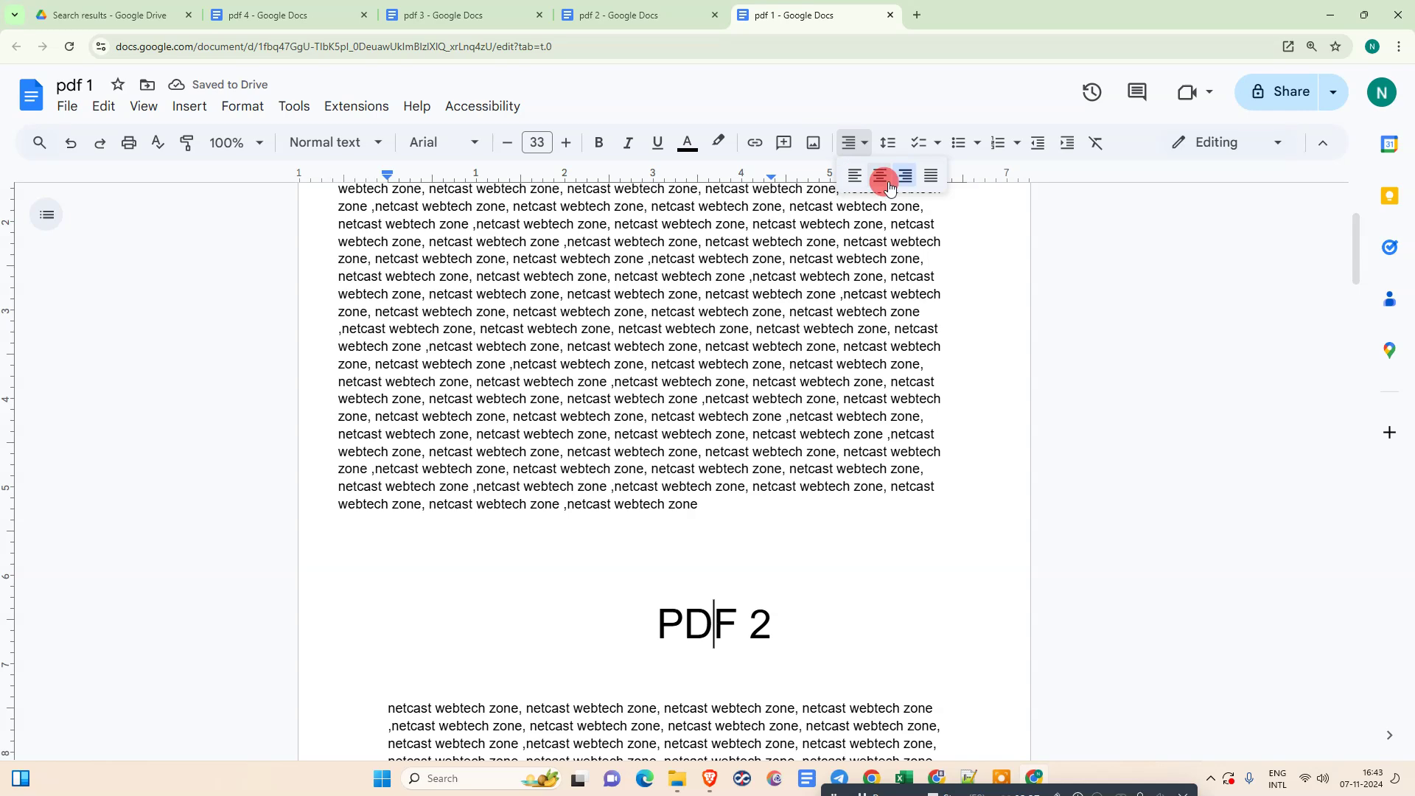
click(883, 177)
key(Up)
scroll(711, 496, up, 3)
scroll(742, 522, down, 20)
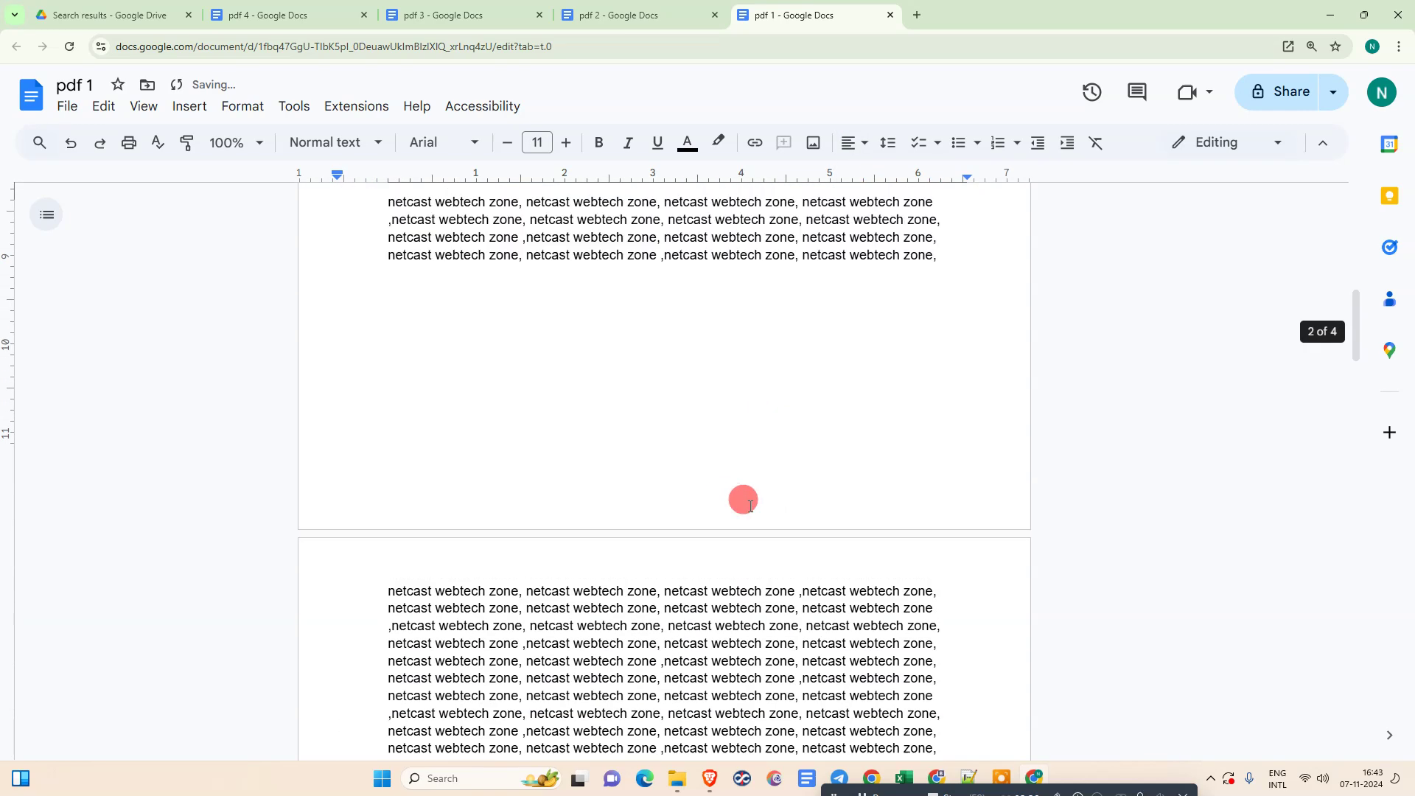
scroll(719, 264, up, 20)
click(718, 264)
click(855, 143)
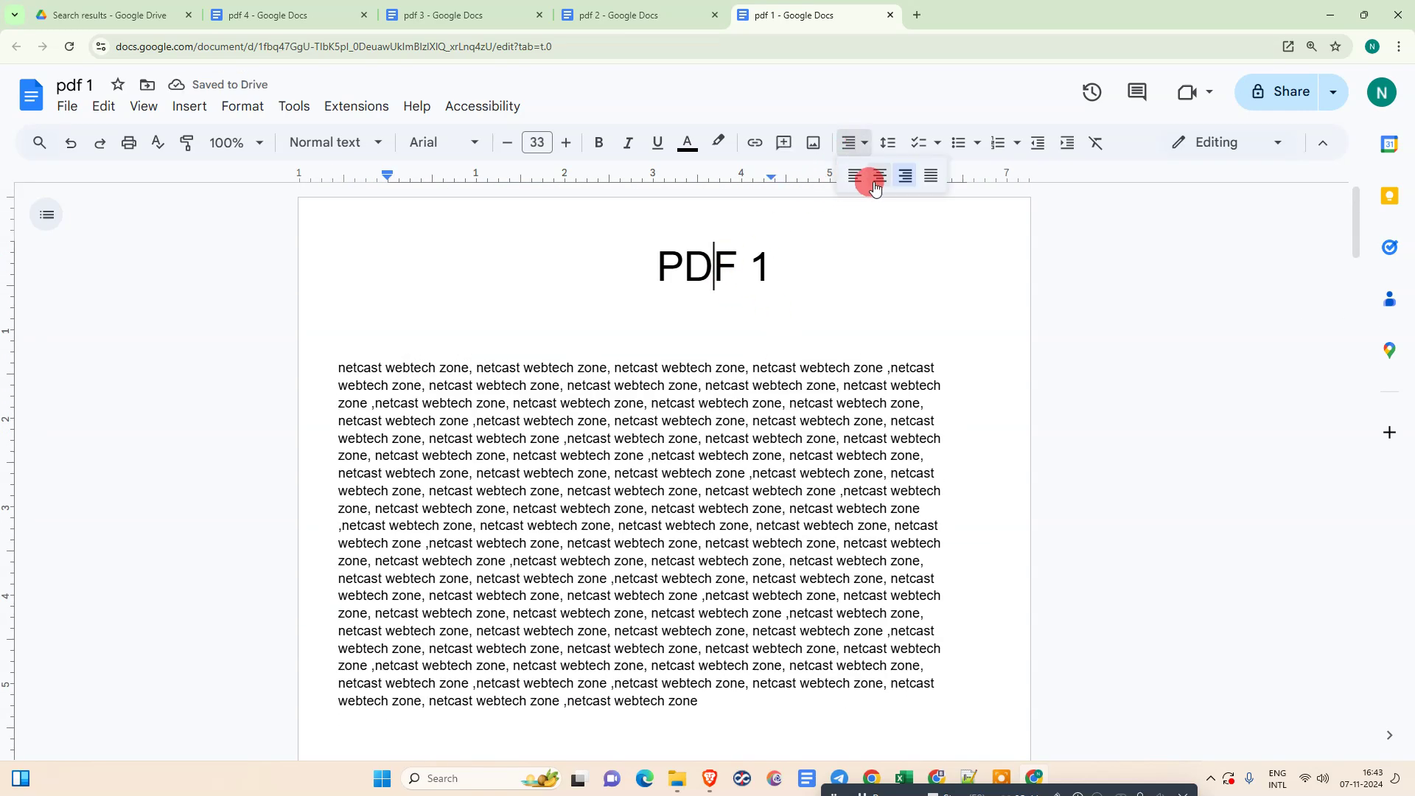
click(877, 177)
Drag the right indent marker outward to widen the PDF 1 body text
click(603, 477)
scroll(603, 477, down, 10)
scroll(603, 477, up, 8)
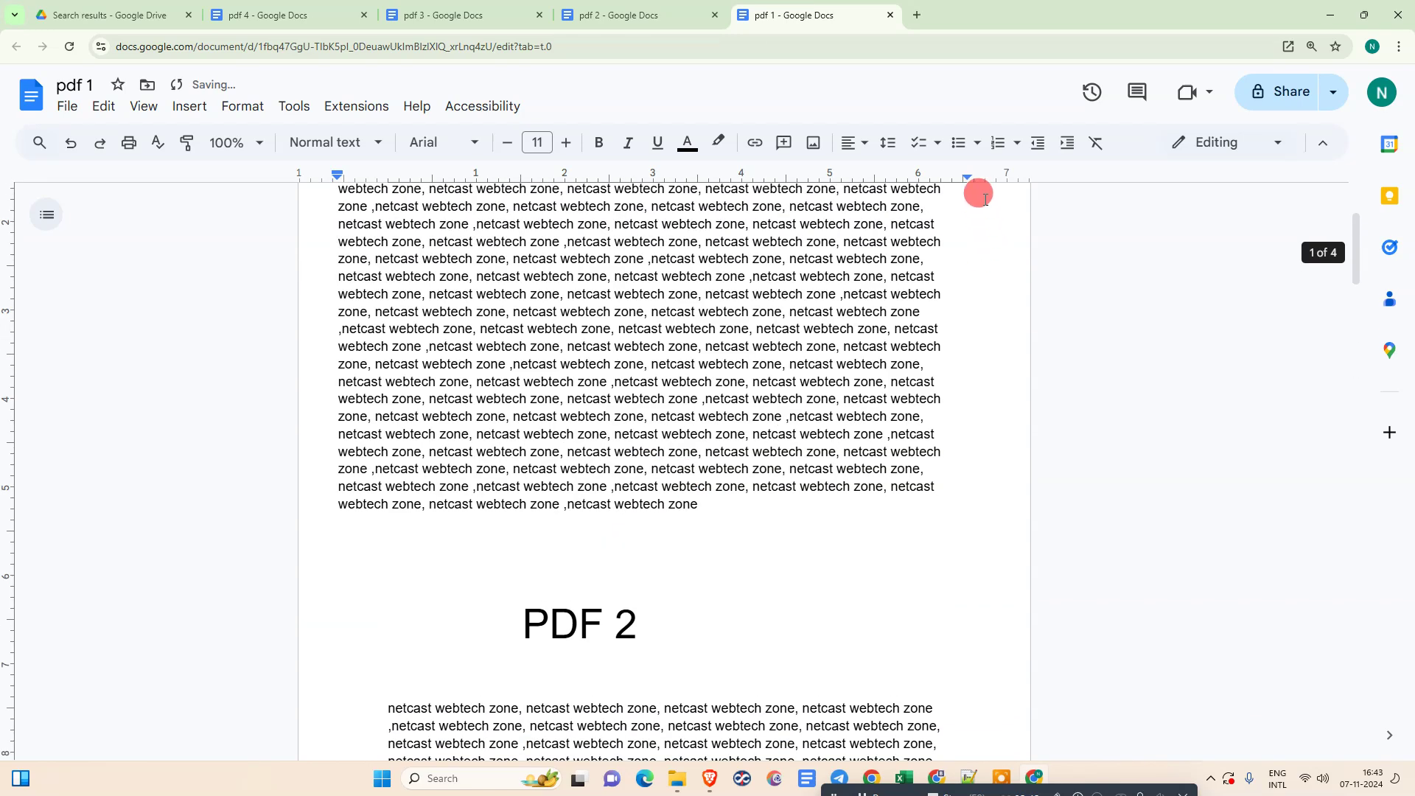
drag(970, 183, 995, 177)
Re-centre the PDF 1 heading over the widened text
scroll(735, 328, up, 3)
click(593, 267)
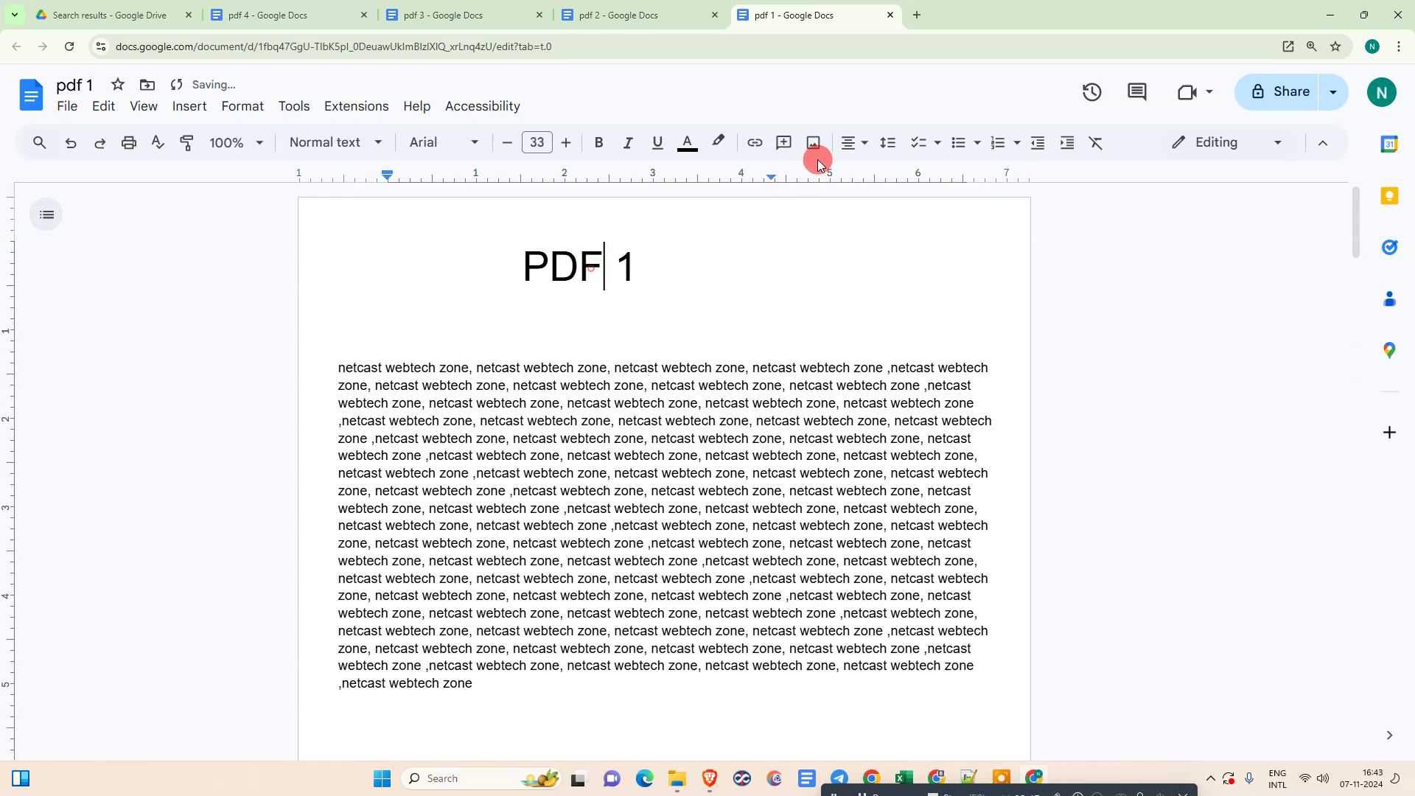
click(855, 142)
click(861, 174)
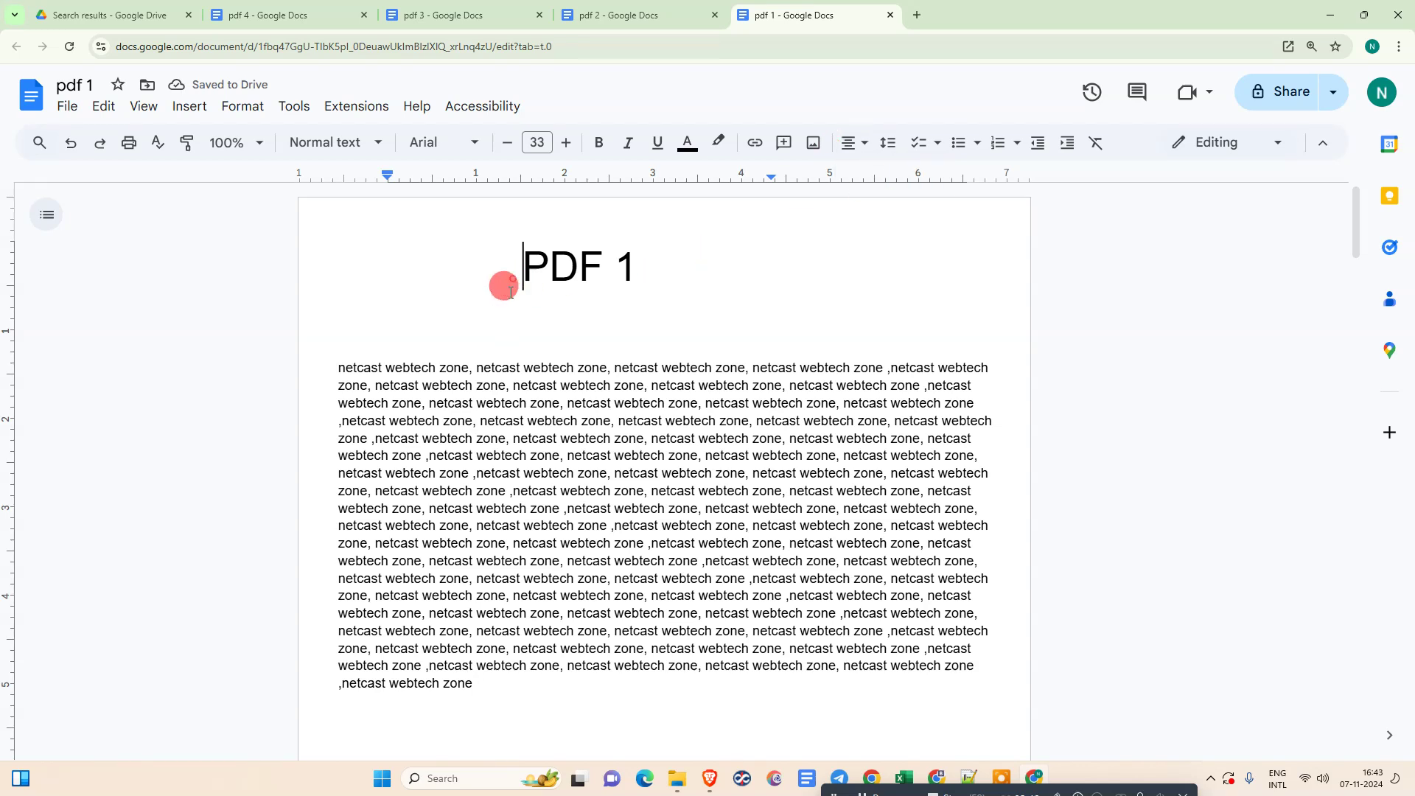
scroll(606, 376, down, 10)
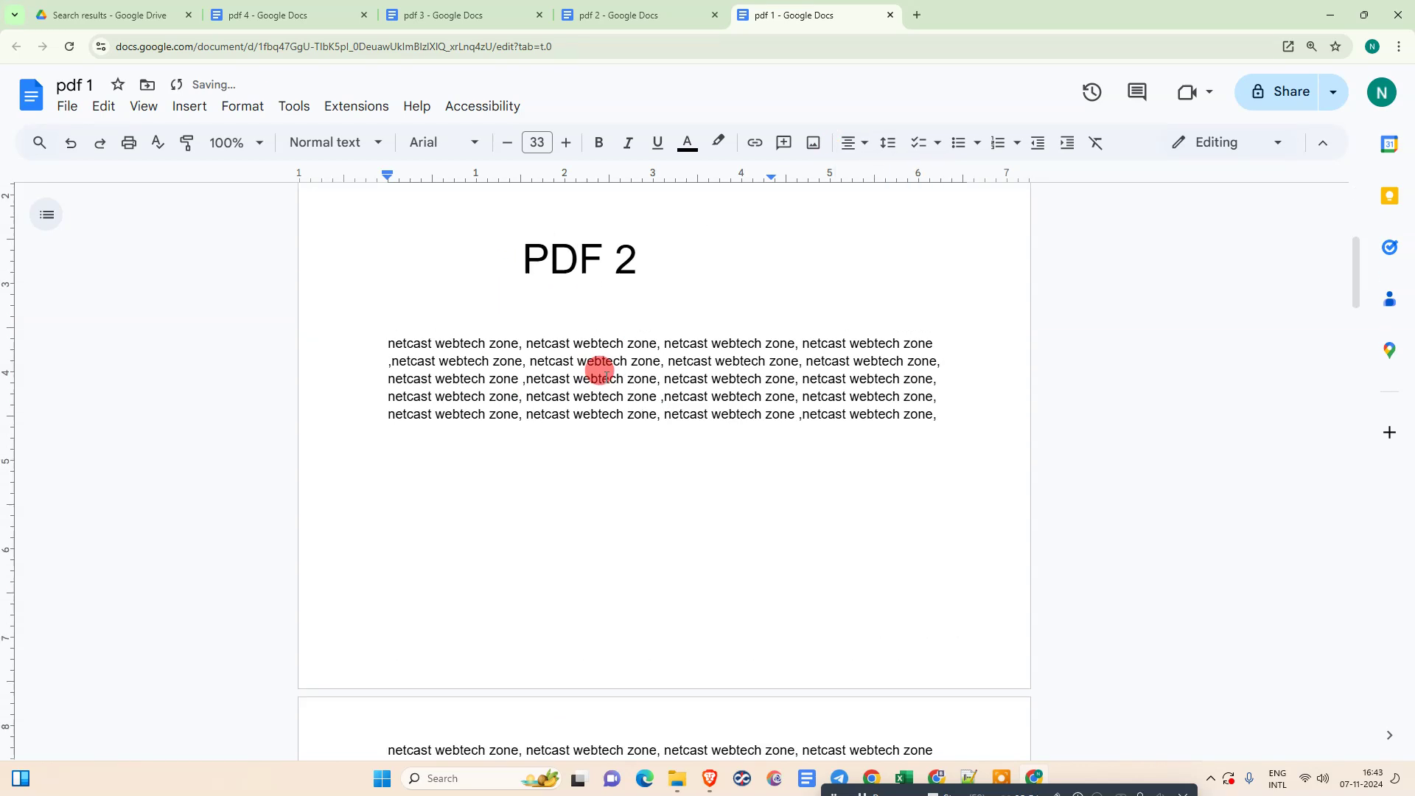
scroll(606, 376, down, 15)
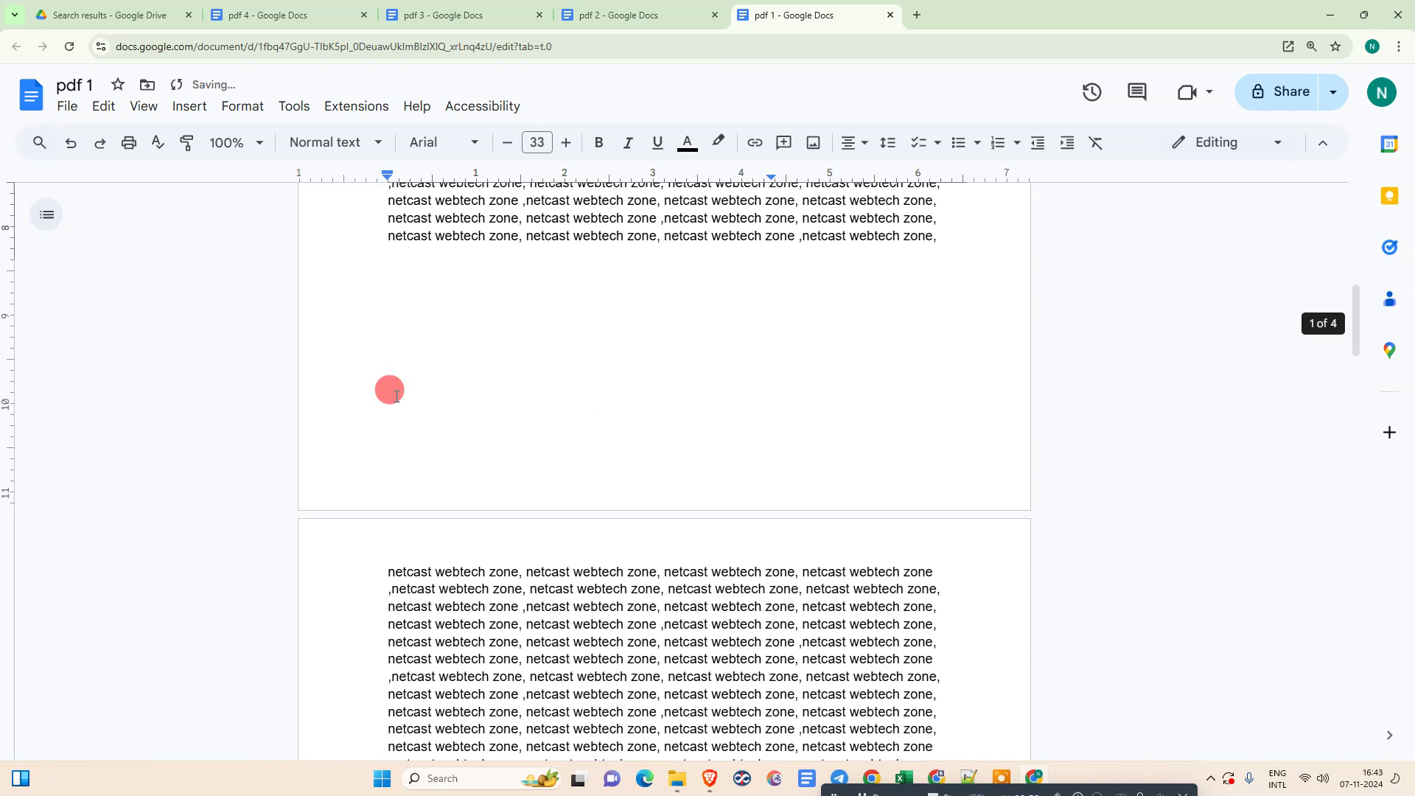
Download pdf 1 as a PDF Document (.pdf) from File > Download
scroll(581, 452, up, 20)
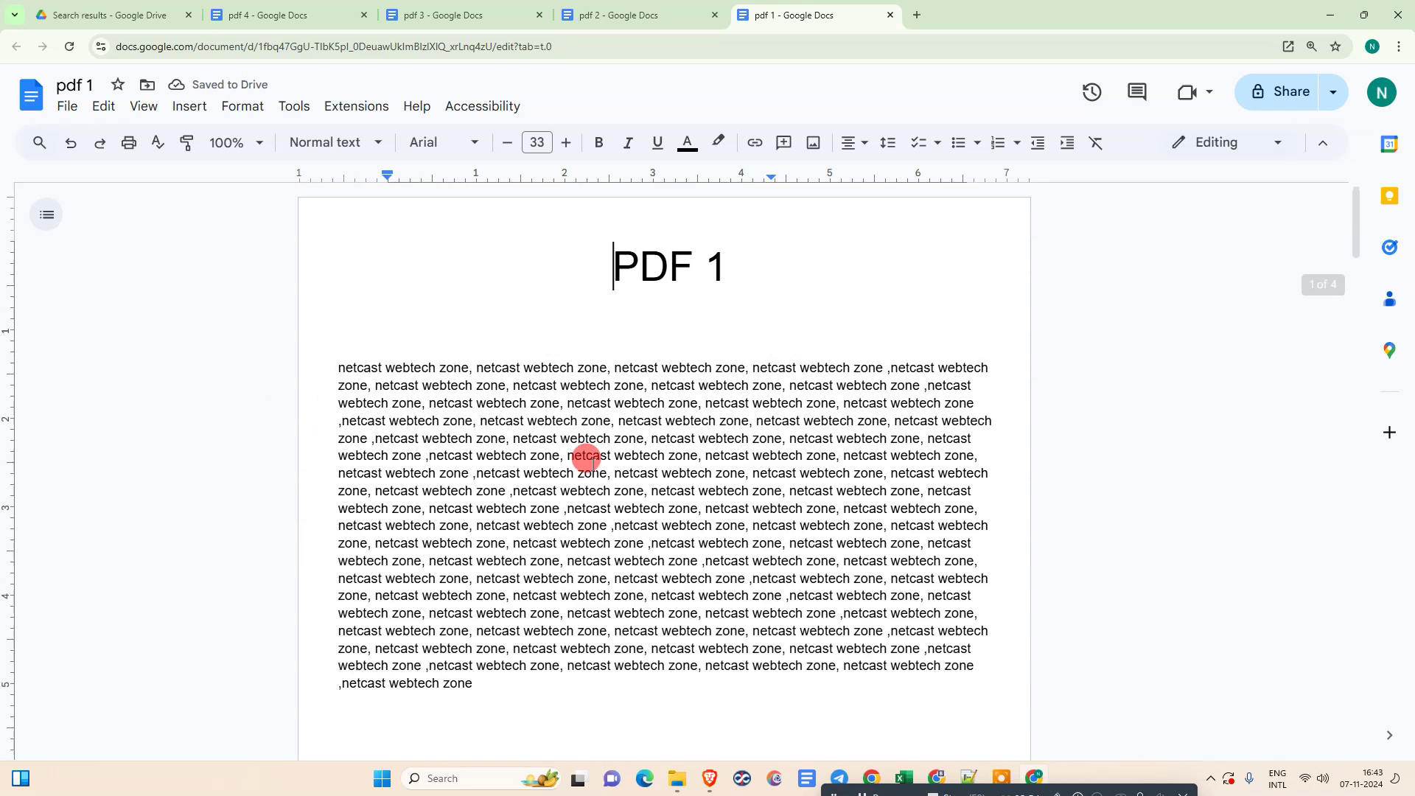
click(55, 105)
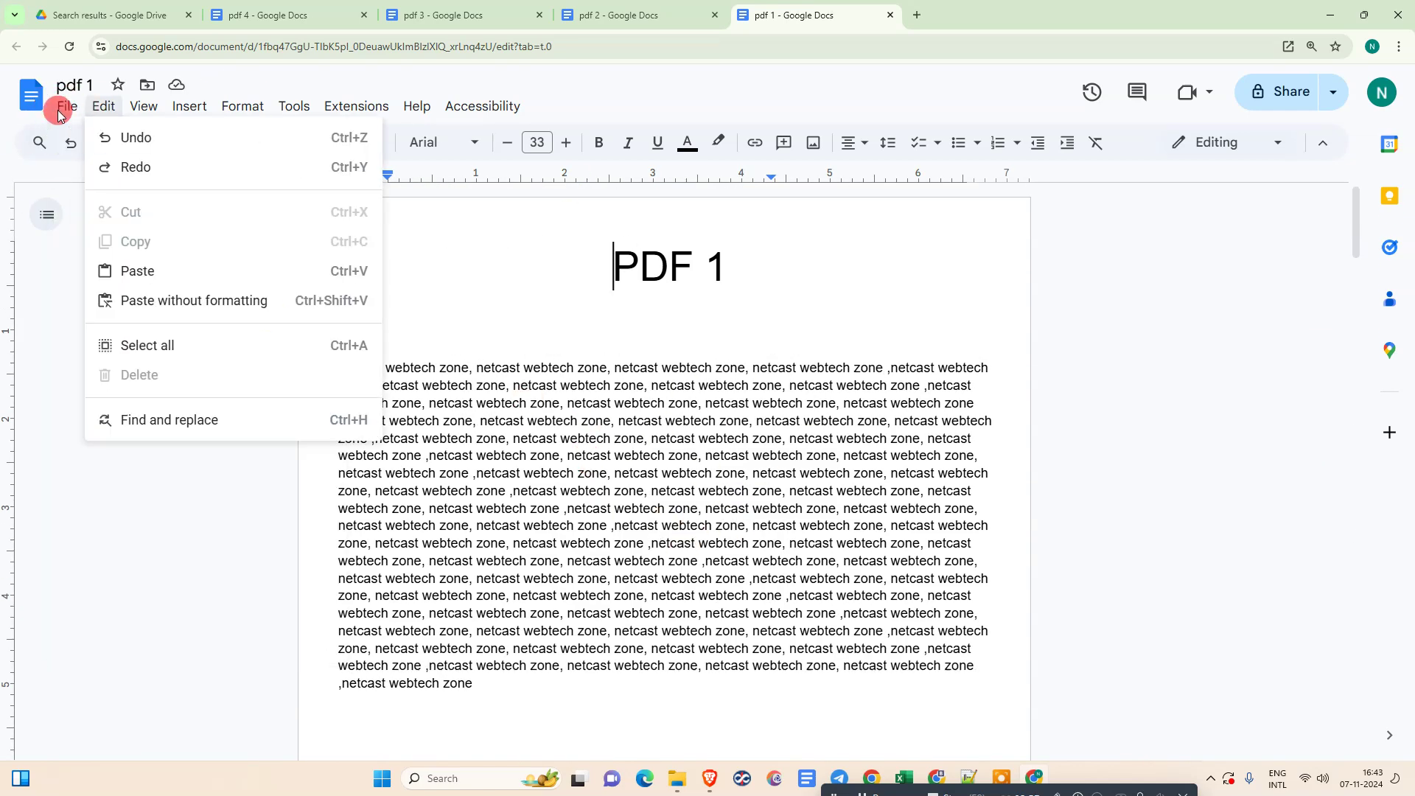
mouse_move(61, 108)
mouse_move(118, 301)
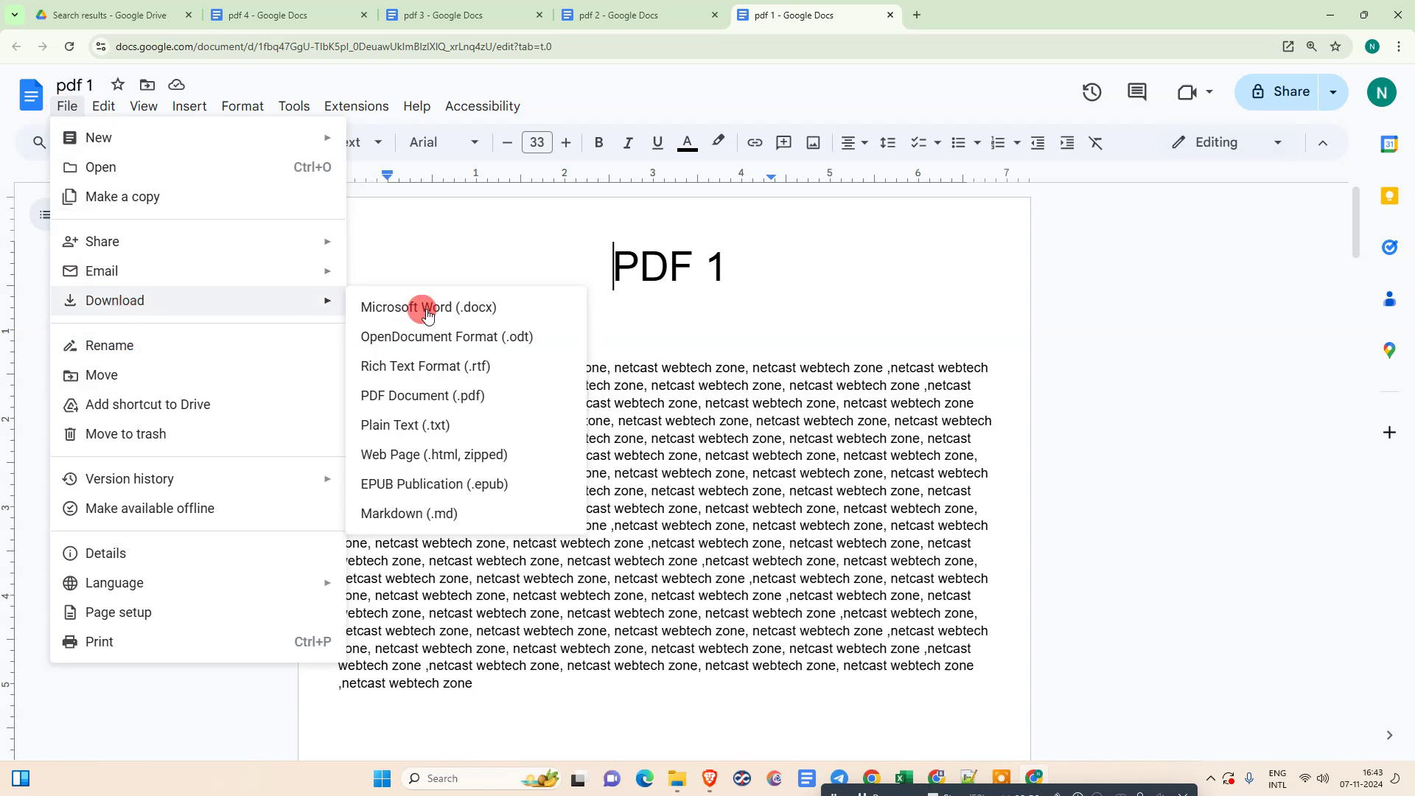
click(469, 398)
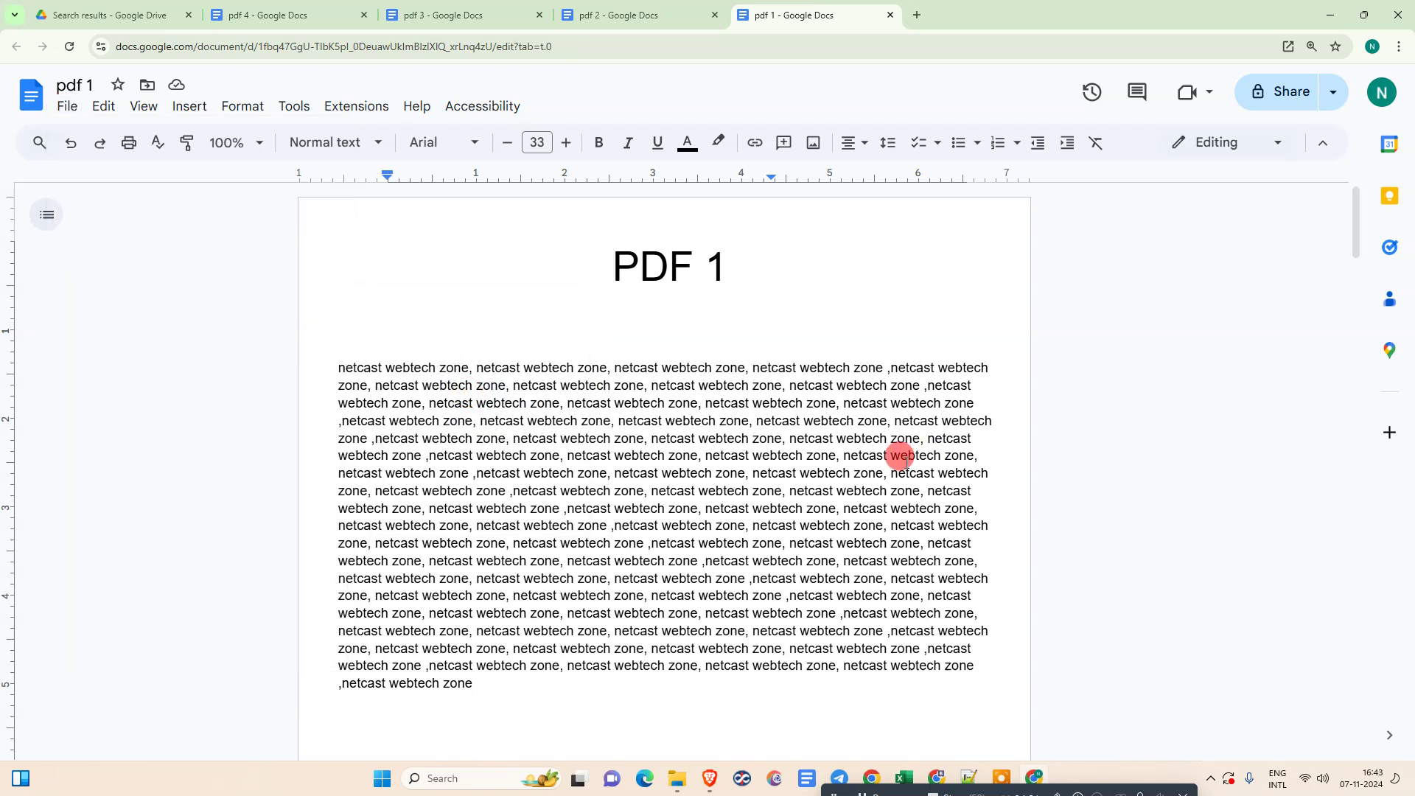
Review the PDF 1 to PDF 4 pages of the downloaded combined PDF in Acrobat, then close it
scroll(821, 380, down, 15)
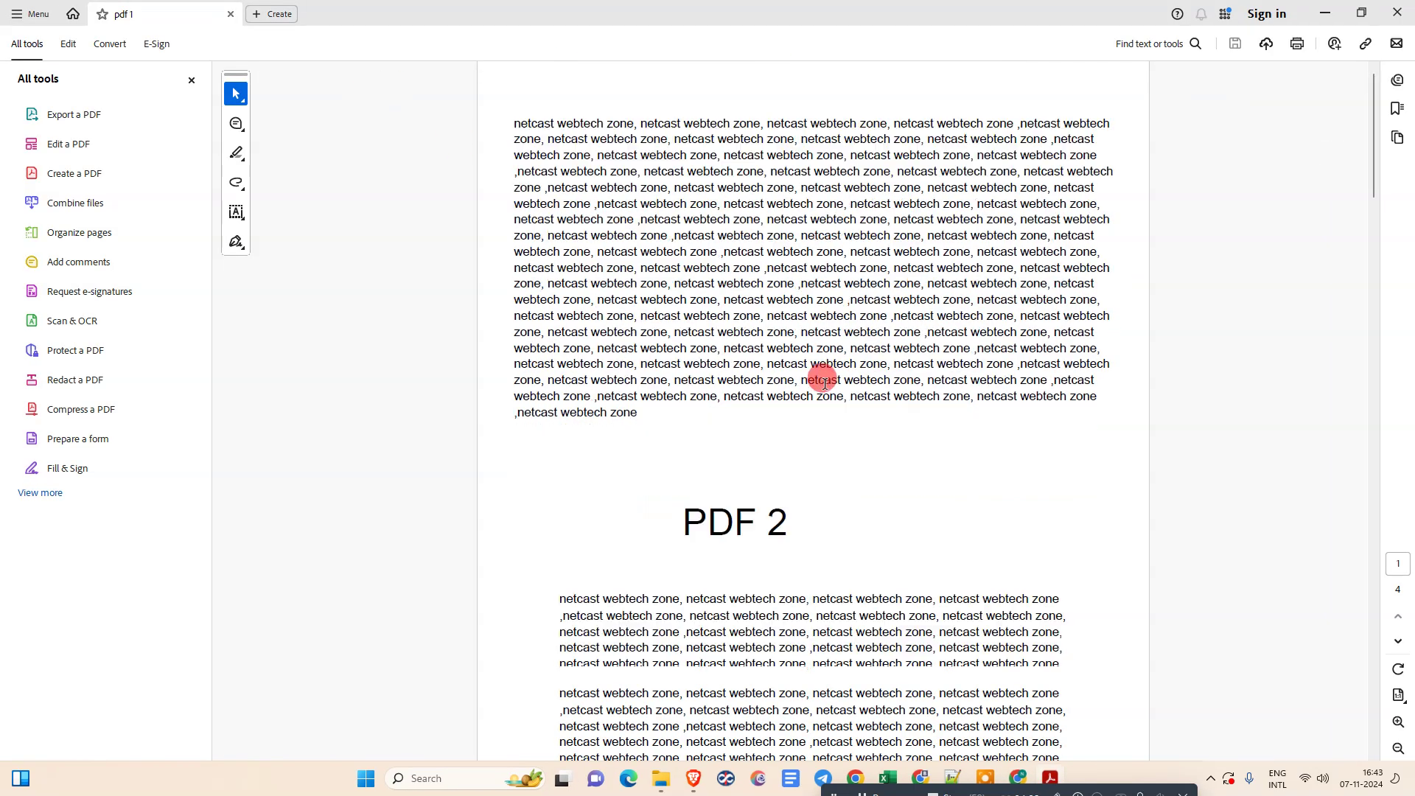
scroll(850, 369, up, 15)
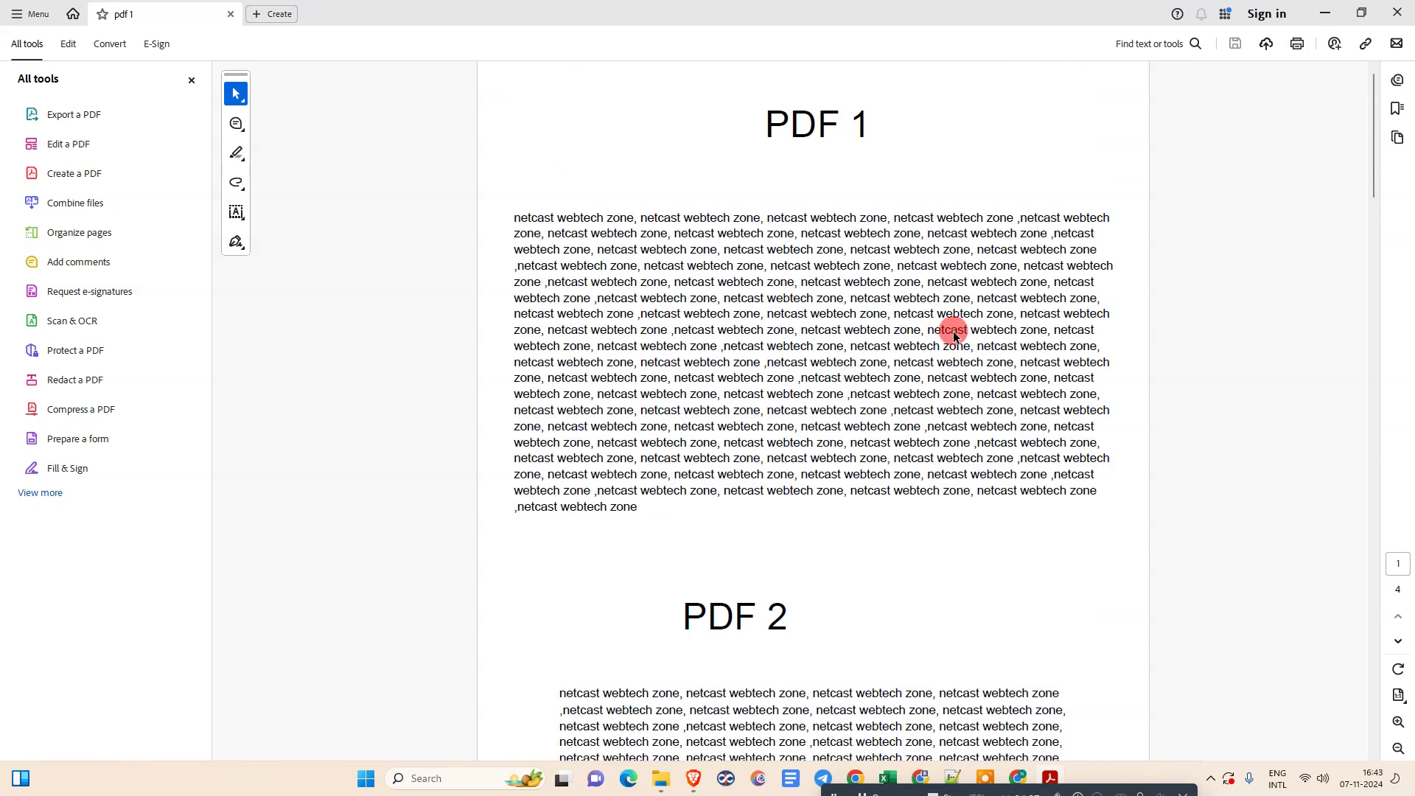
scroll(953, 335, down, 10)
scroll(895, 360, up, 9)
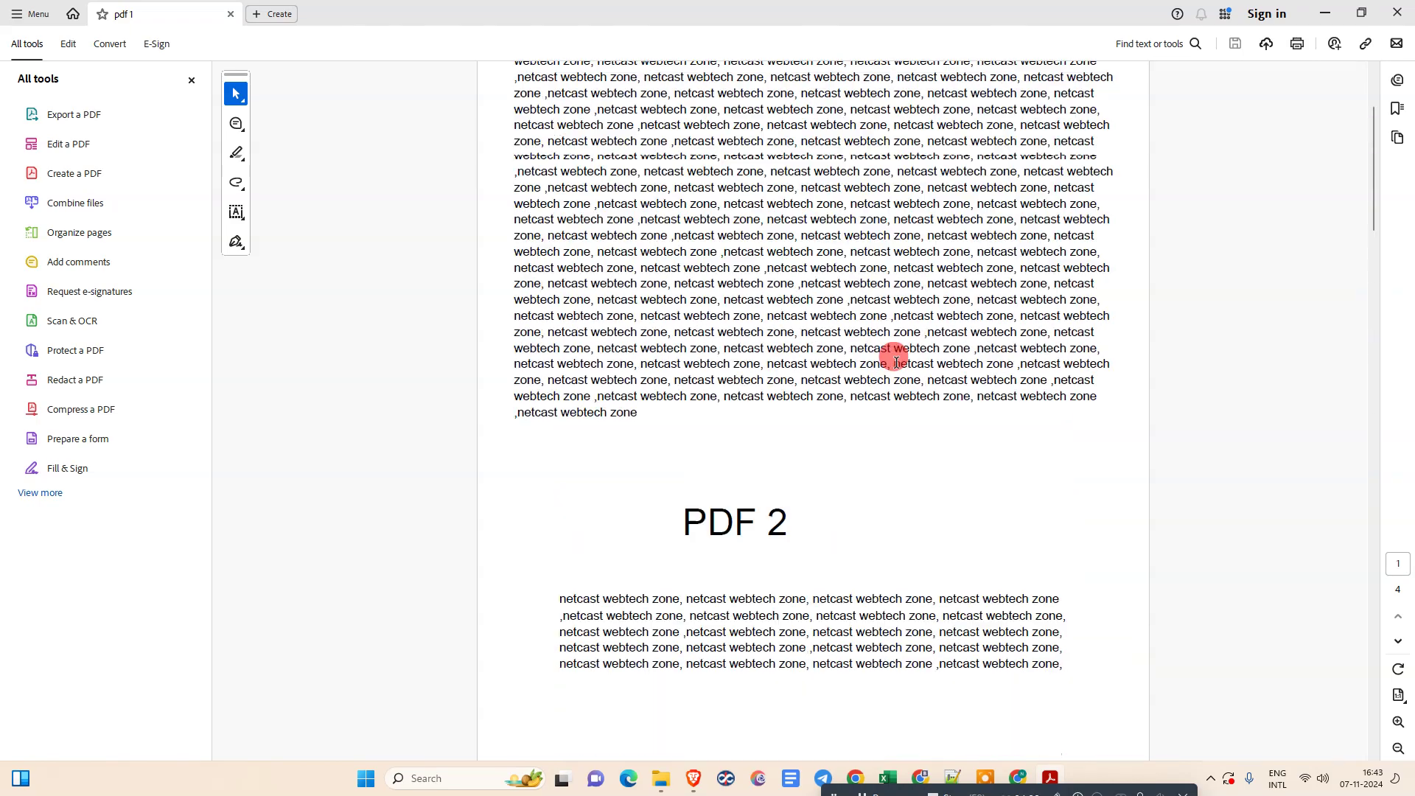
scroll(895, 360, up, 2)
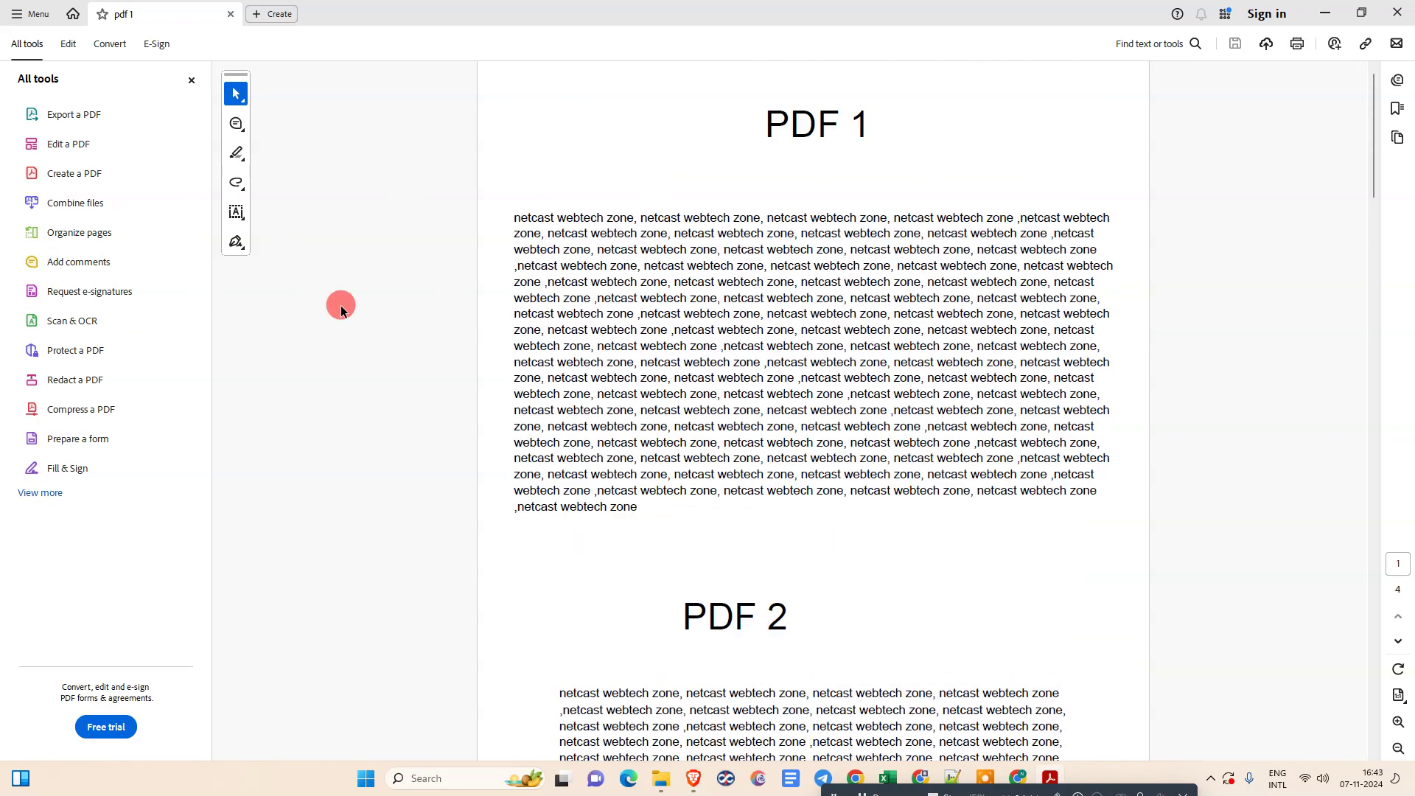
click(1400, 20)
Load the Google homepage in a new browser tab
click(914, 15)
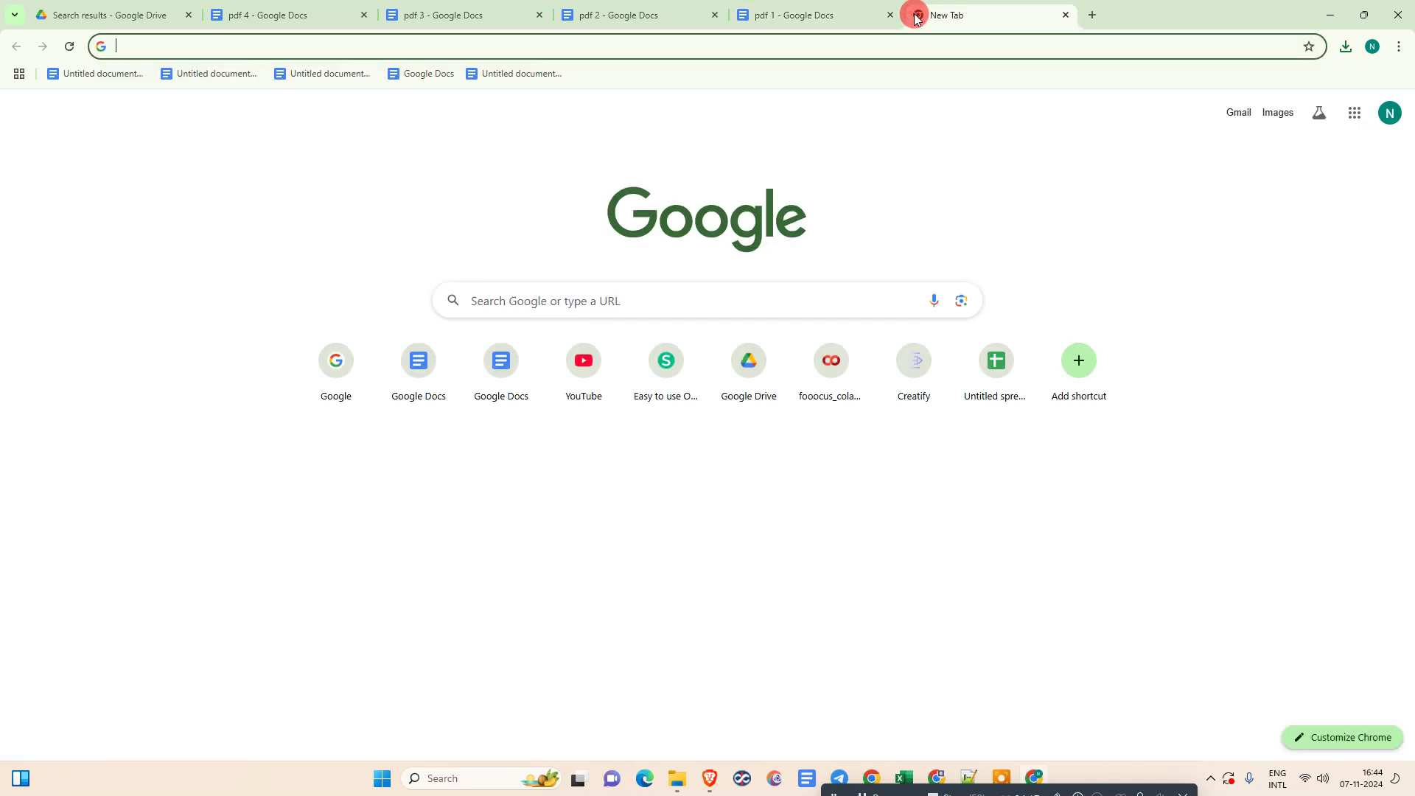
text(goog)
key(Return)
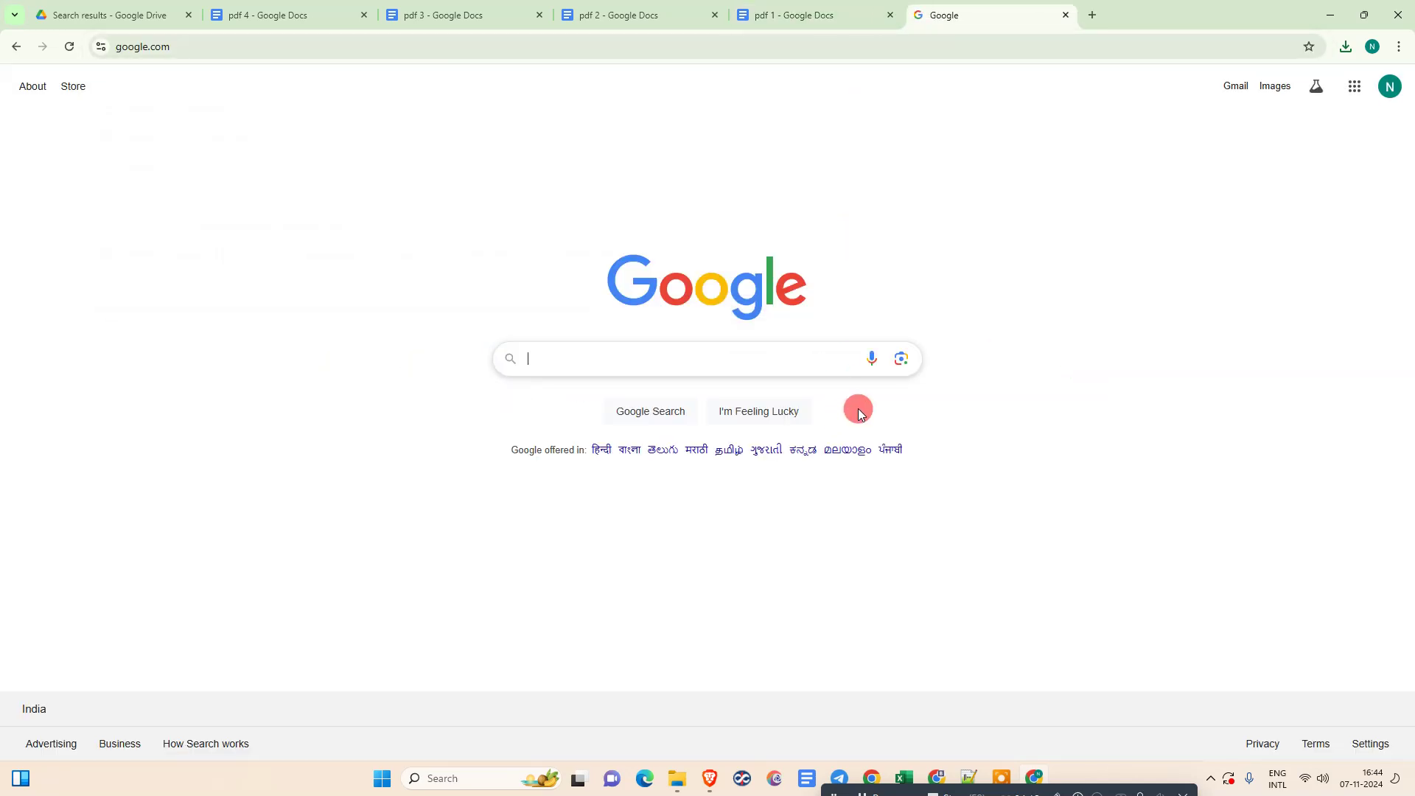
Search Google for 'pdf editor' and open Sejda's 'Easy to use Online PDF editor' result
click(774, 360)
text(pdf editor)
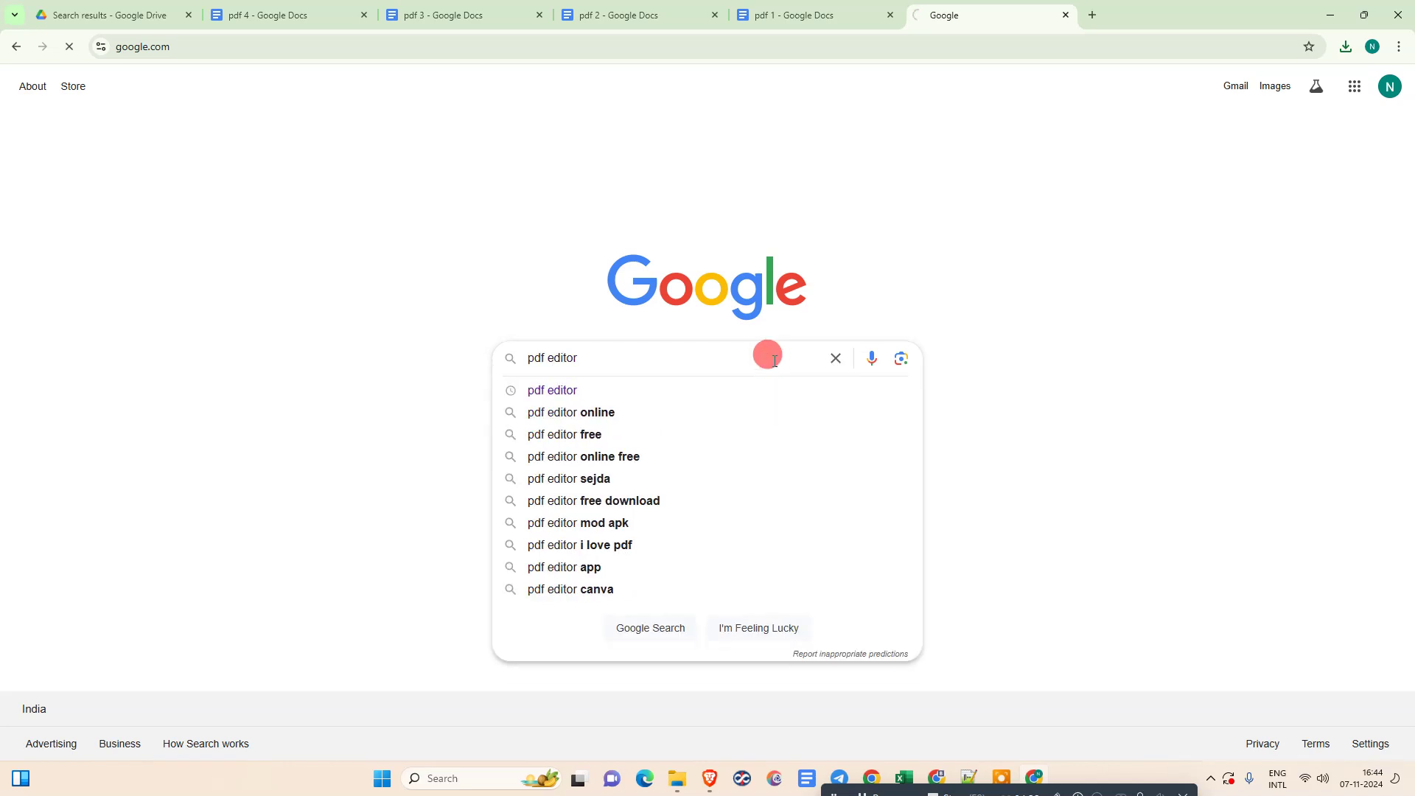
key(Return)
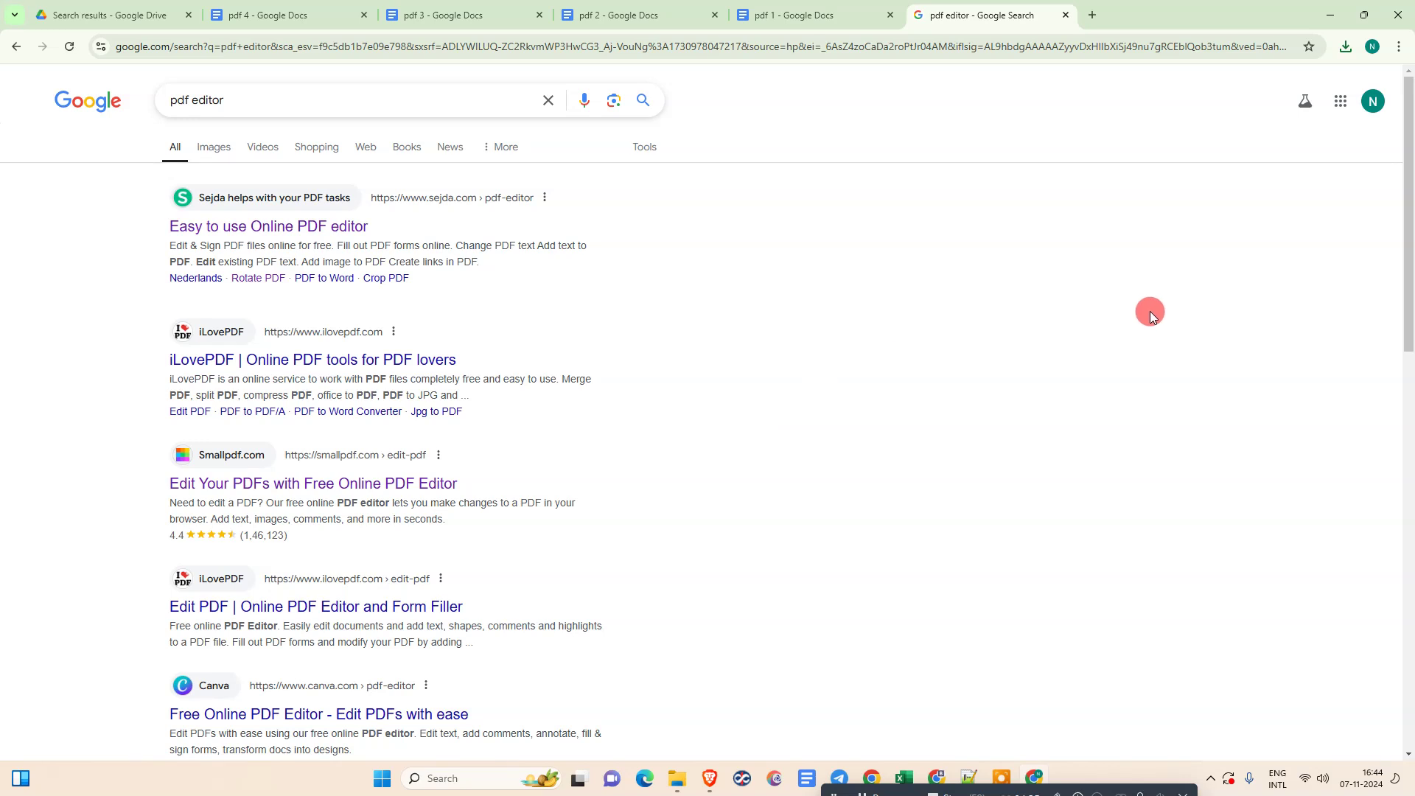
scroll(1406, 205, down, 2)
scroll(954, 170, up, 3)
click(317, 227)
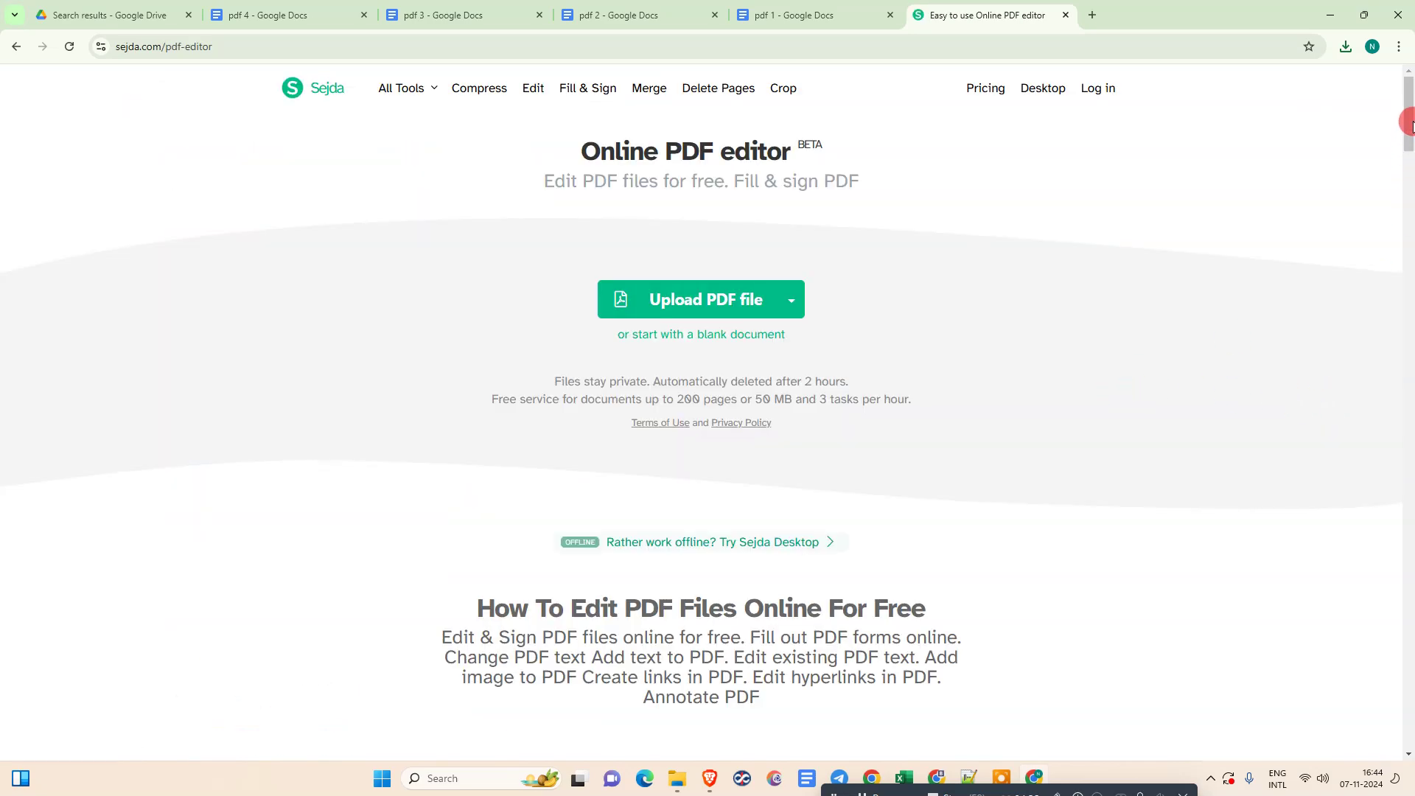
Browse pdf 1 and pdf 3 for upload but cancel, then switch to Sejda's Merge tool
drag(1410, 124, 1401, 95)
click(684, 300)
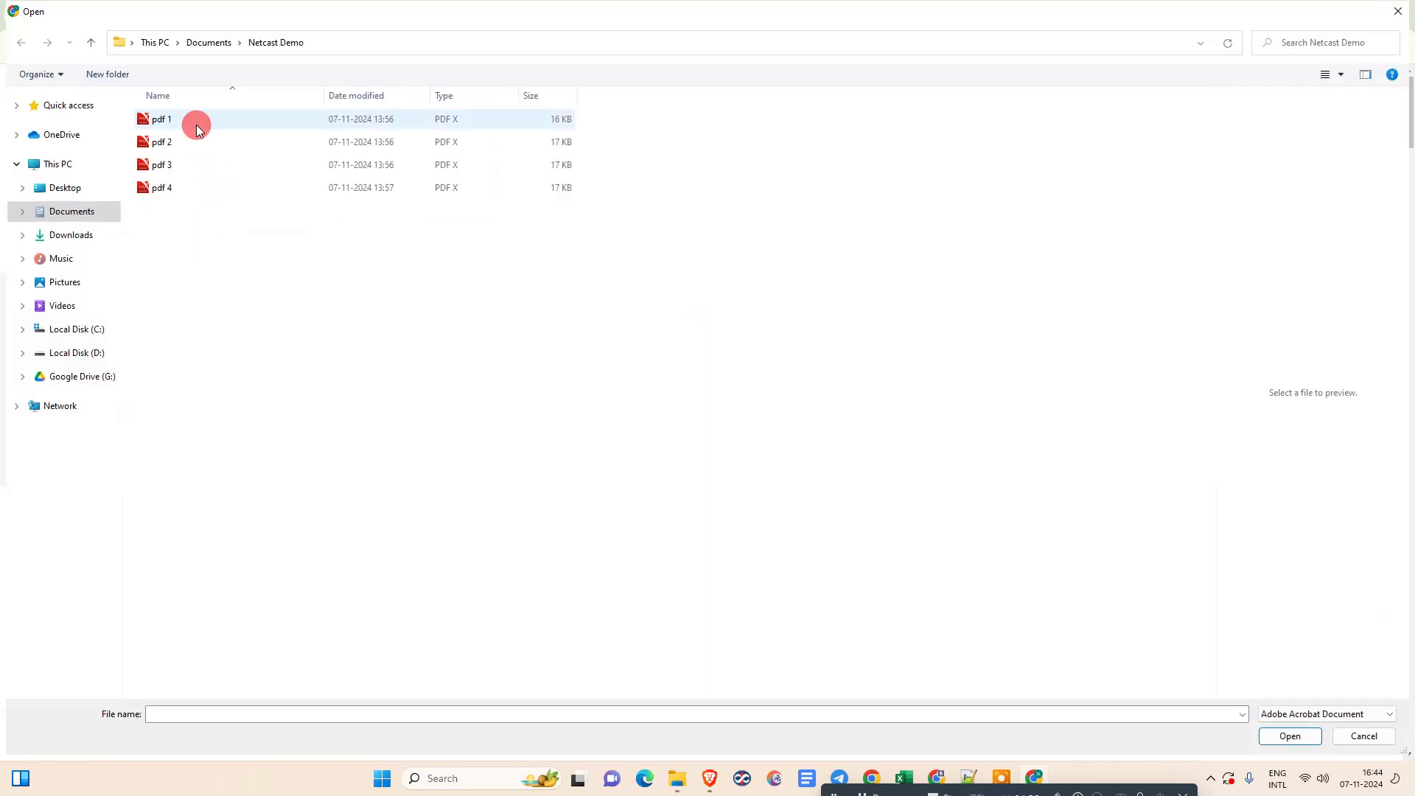
click(153, 164)
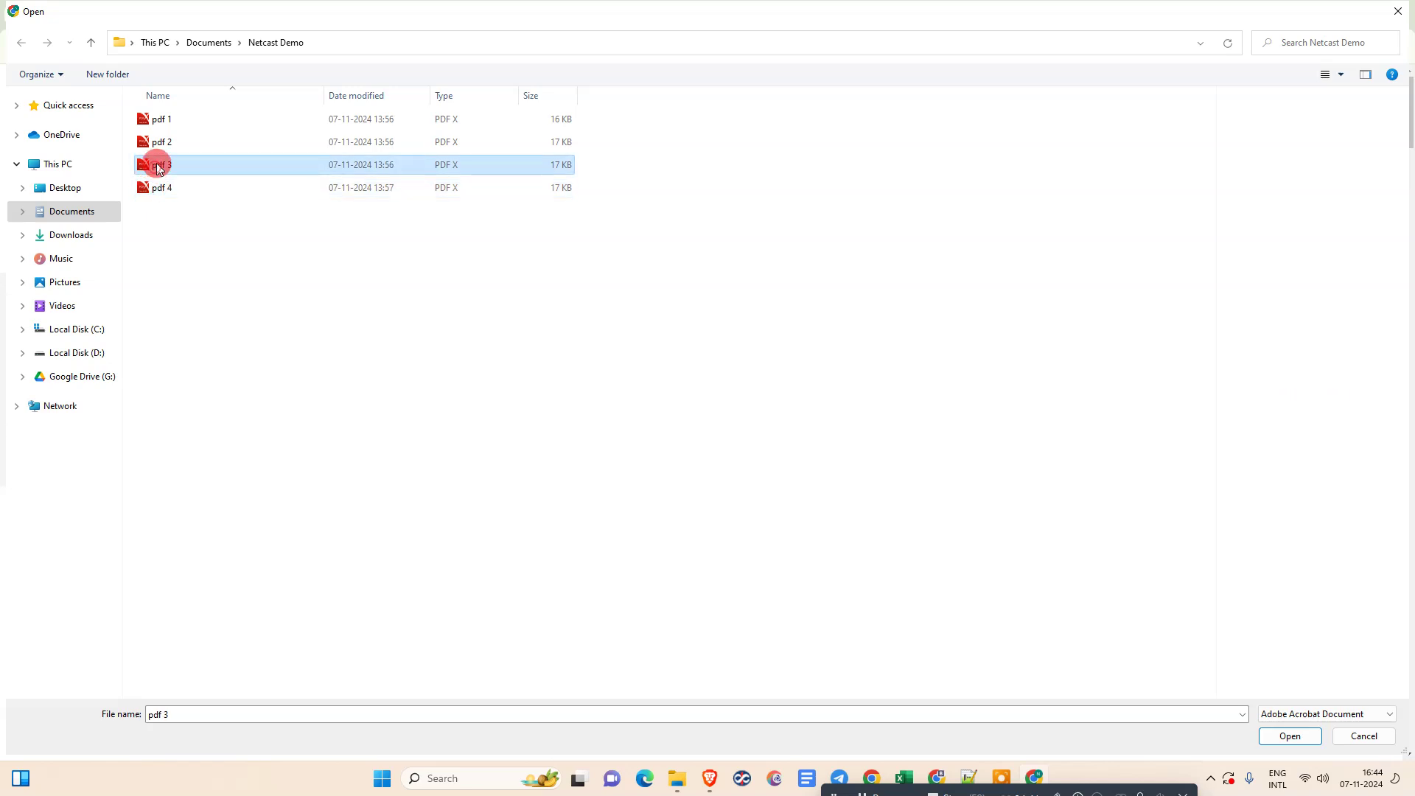
click(178, 120)
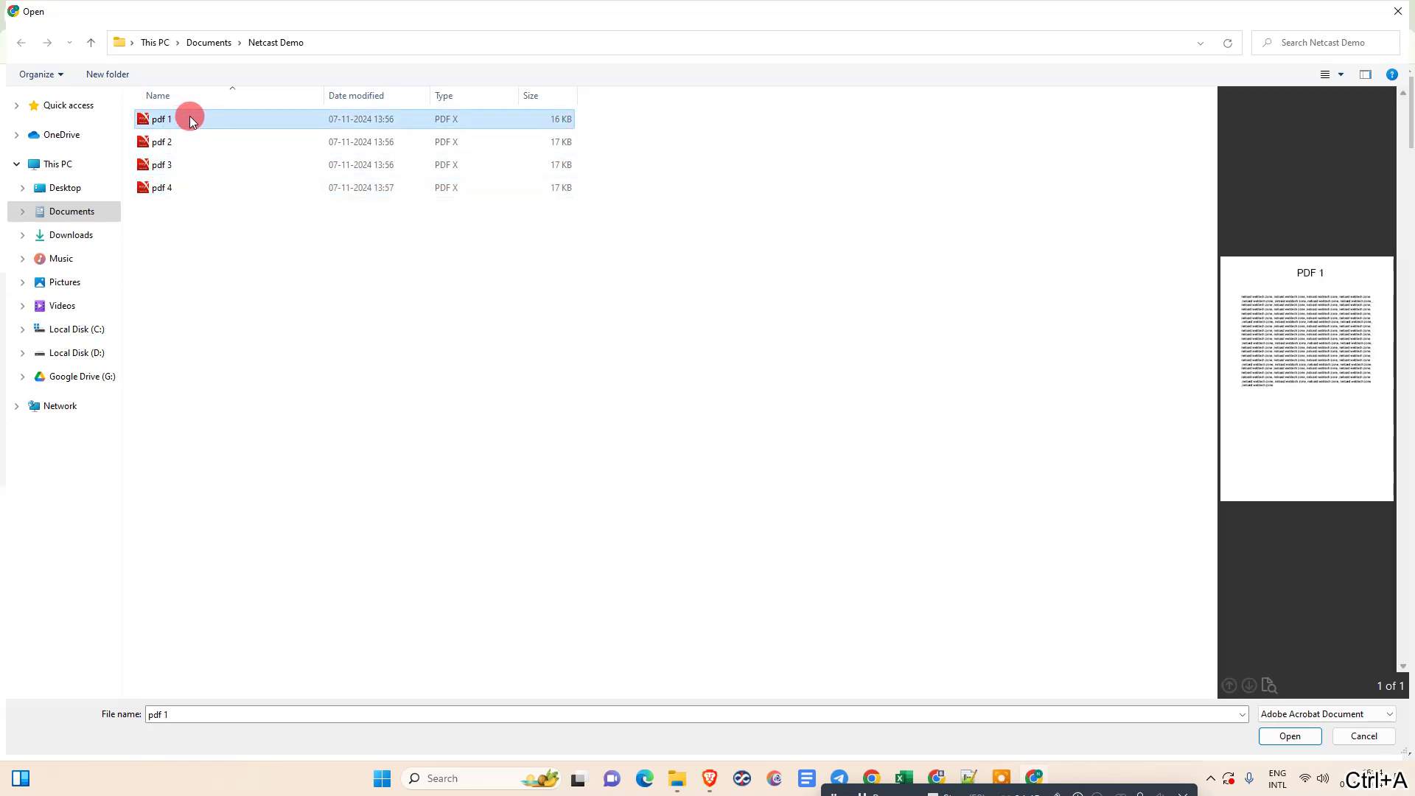
click(1365, 736)
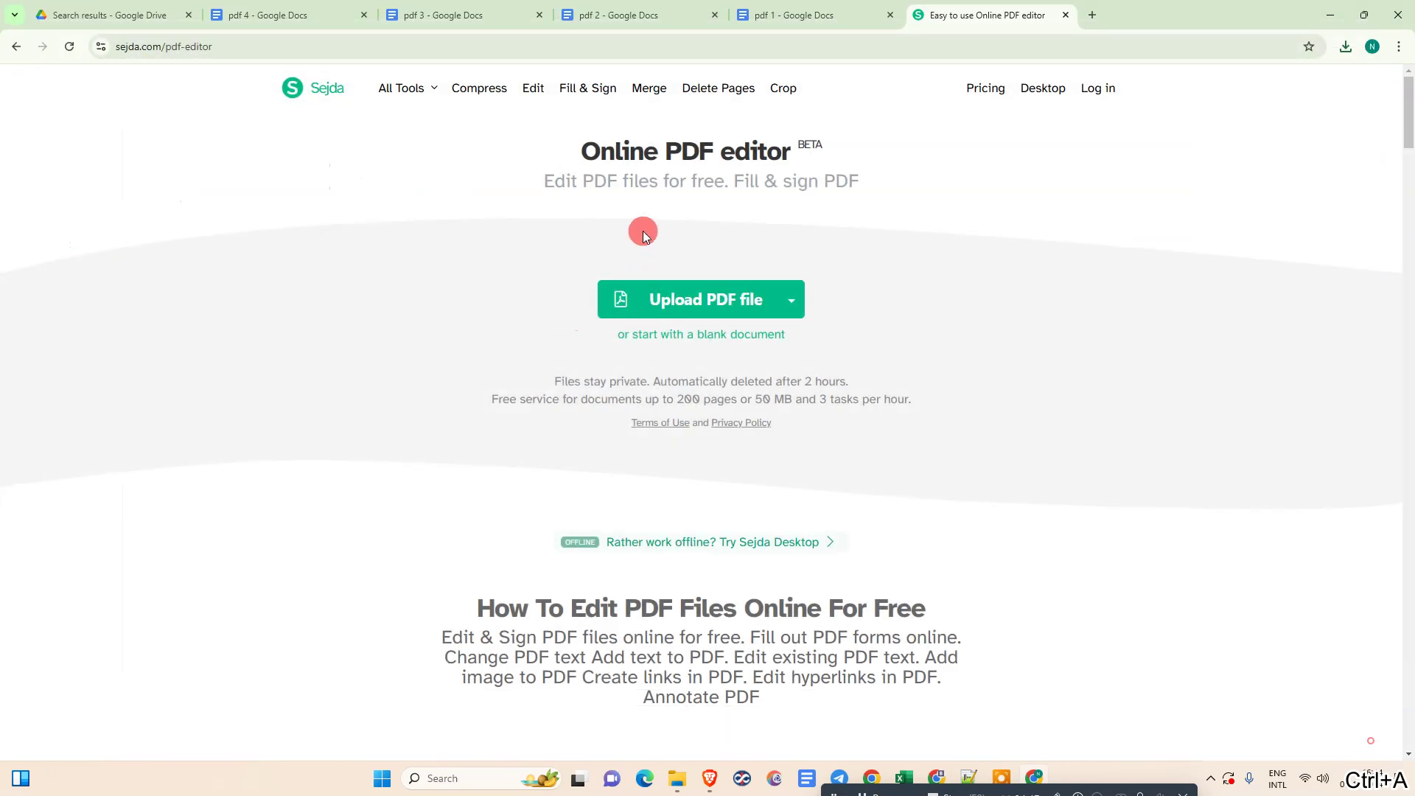
click(650, 94)
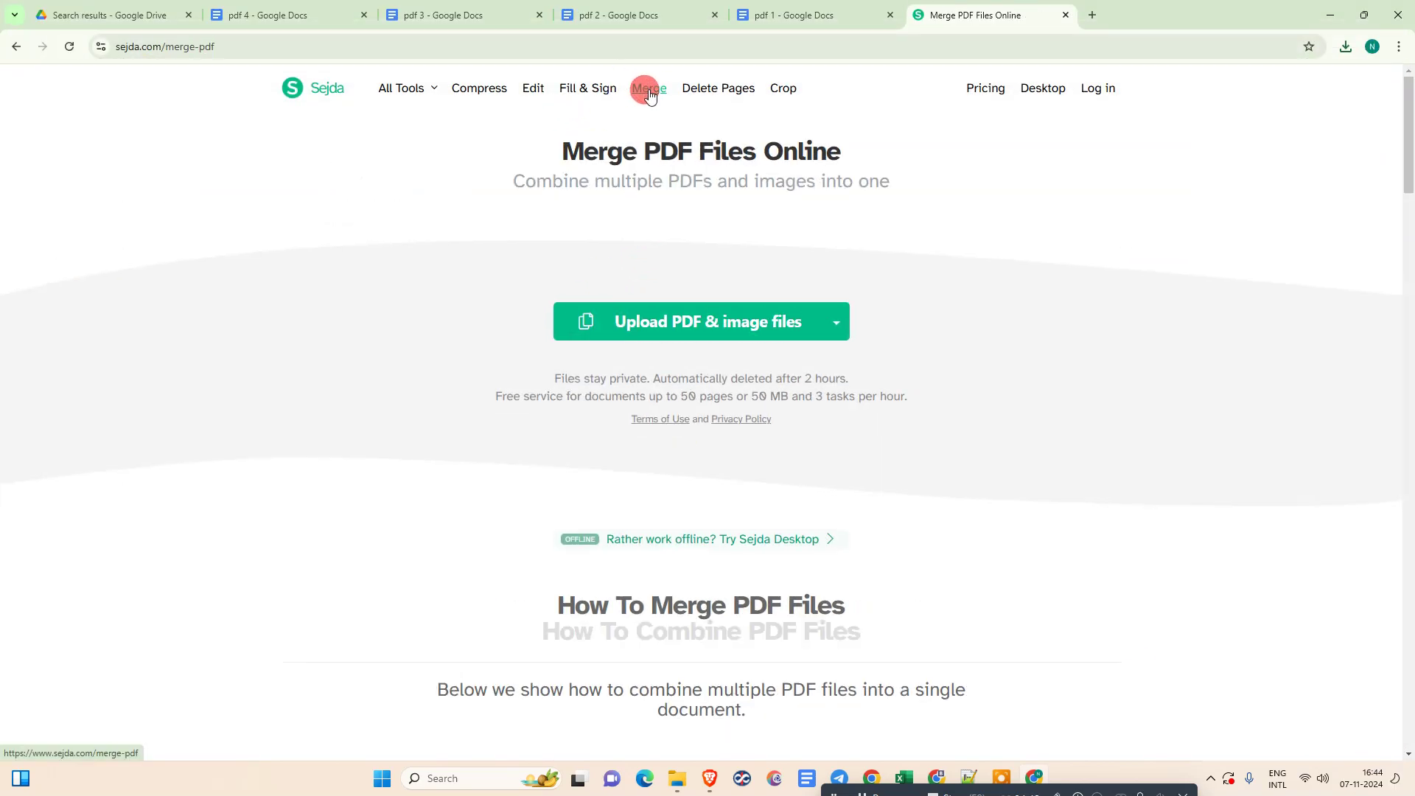
Select pdf 1 through pdf 4 in the Netcast Demo folder and upload them for merging
click(713, 322)
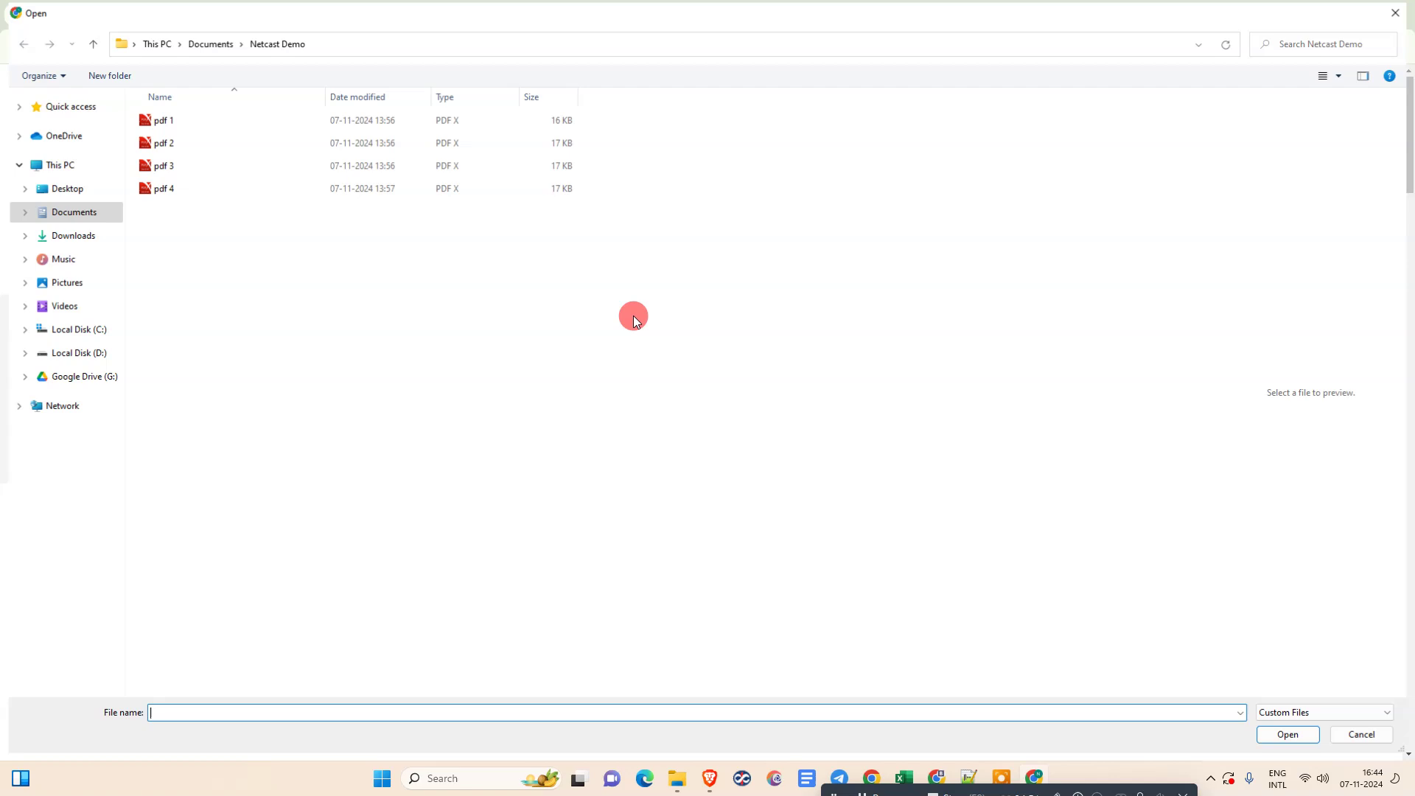
drag(205, 230, 186, 124)
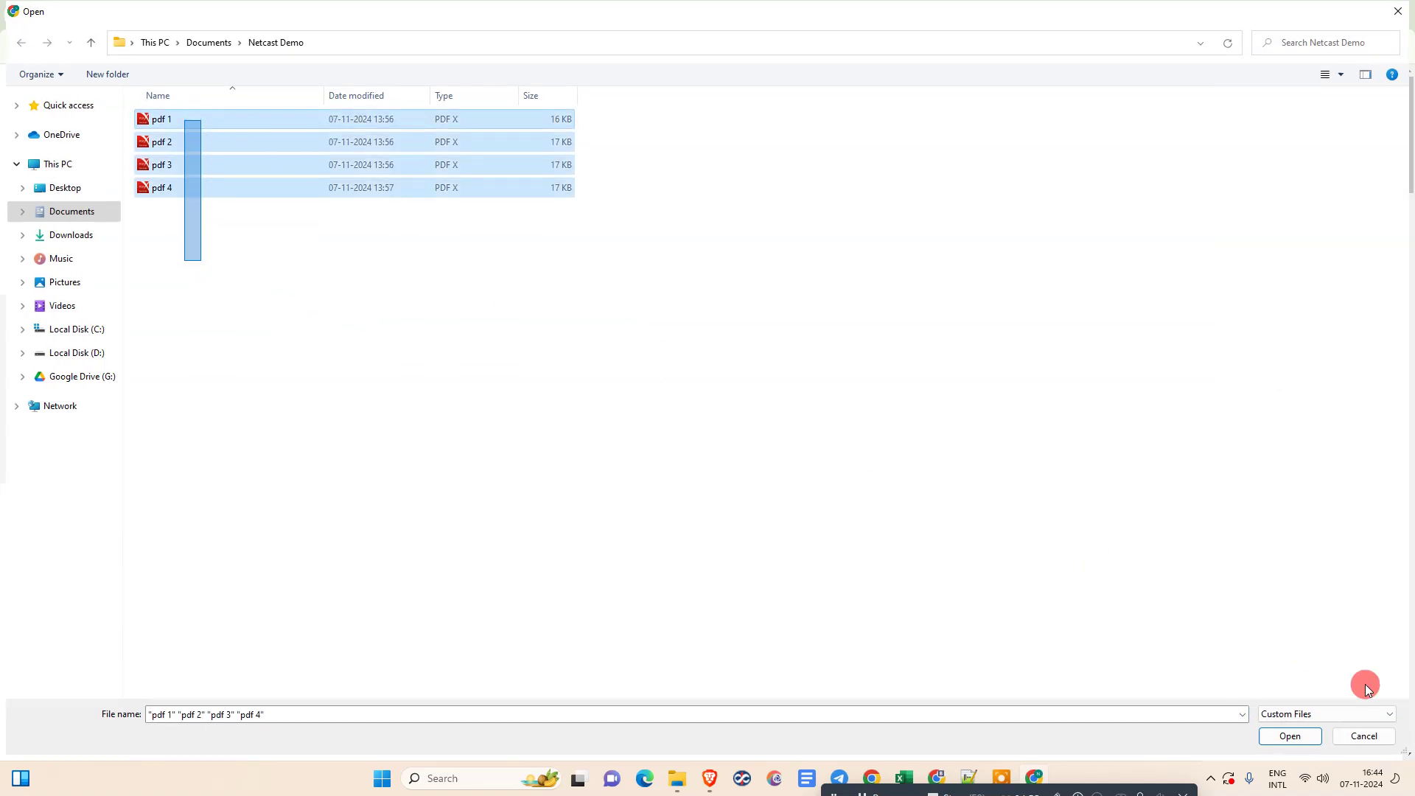
drag(1366, 687, 297, 293)
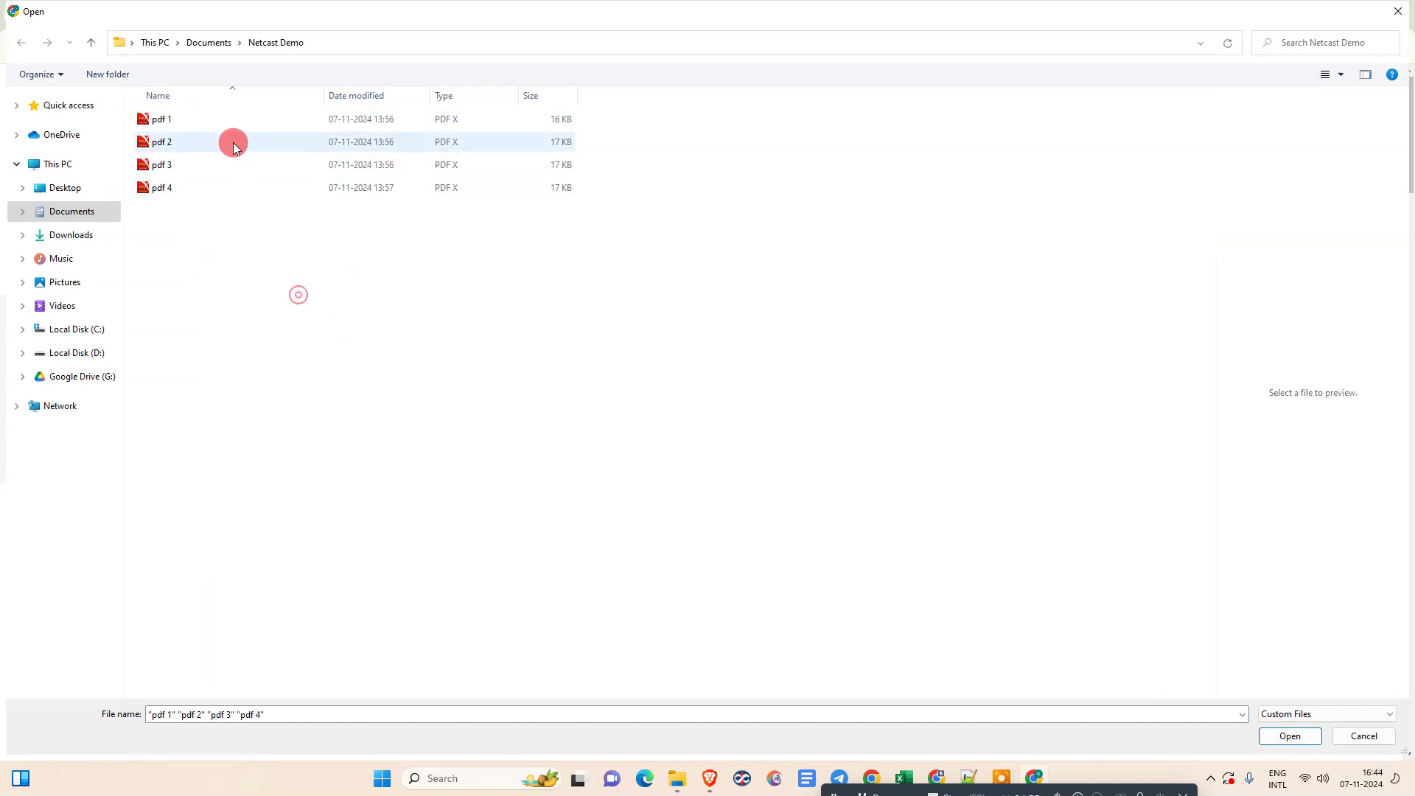
drag(196, 229, 274, 105)
right_click(274, 106)
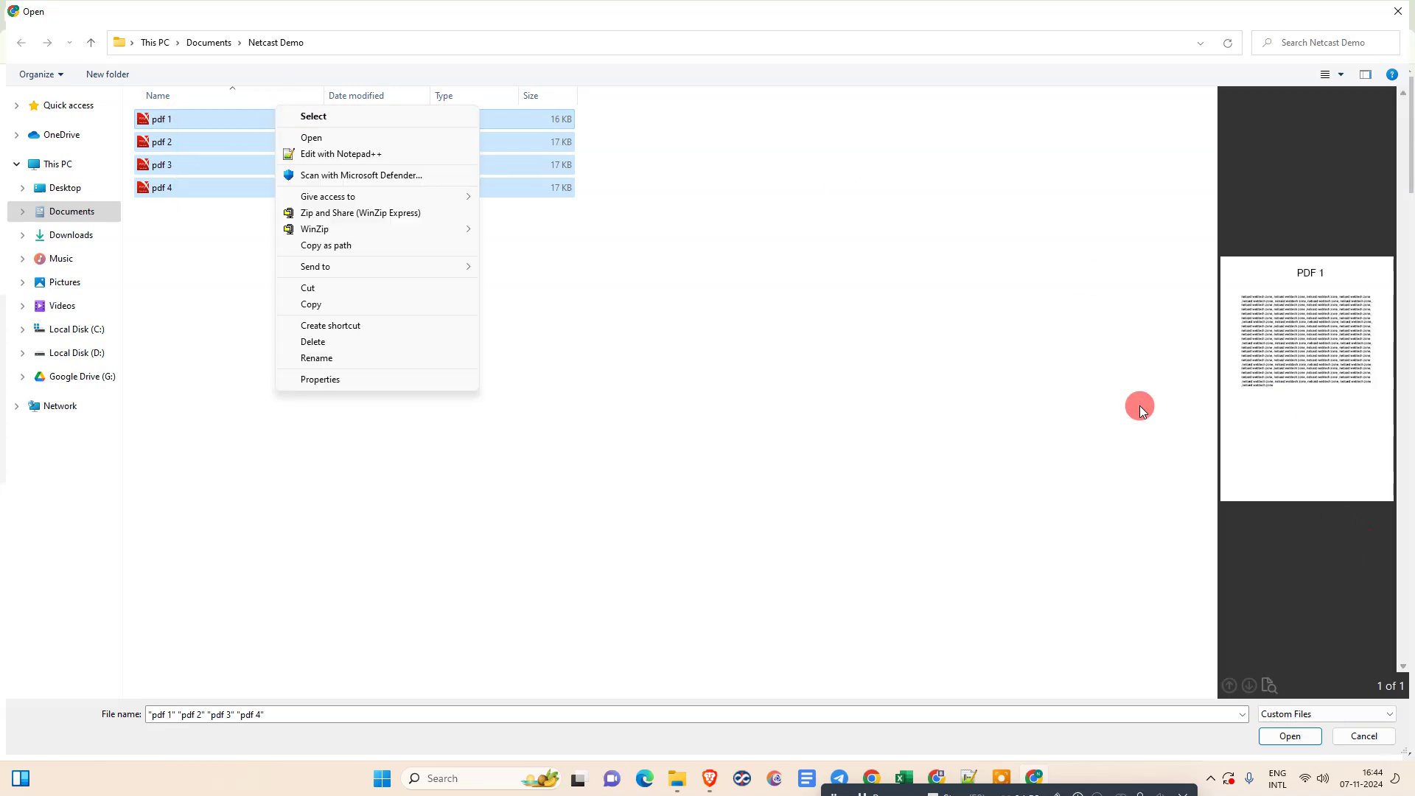
click(1290, 736)
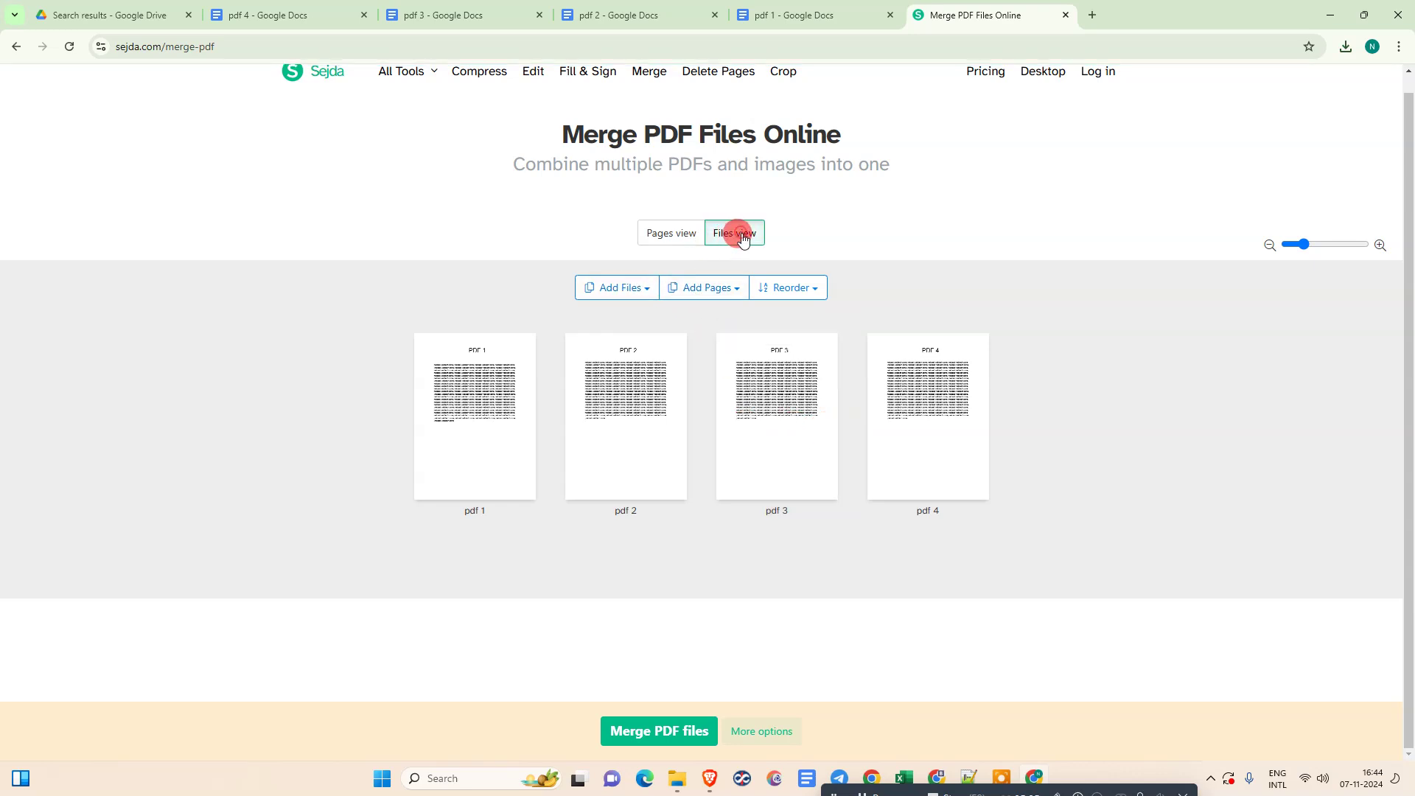
In Pages view, sort pages by file name A to Z and move page D1 ahead of C1
click(665, 233)
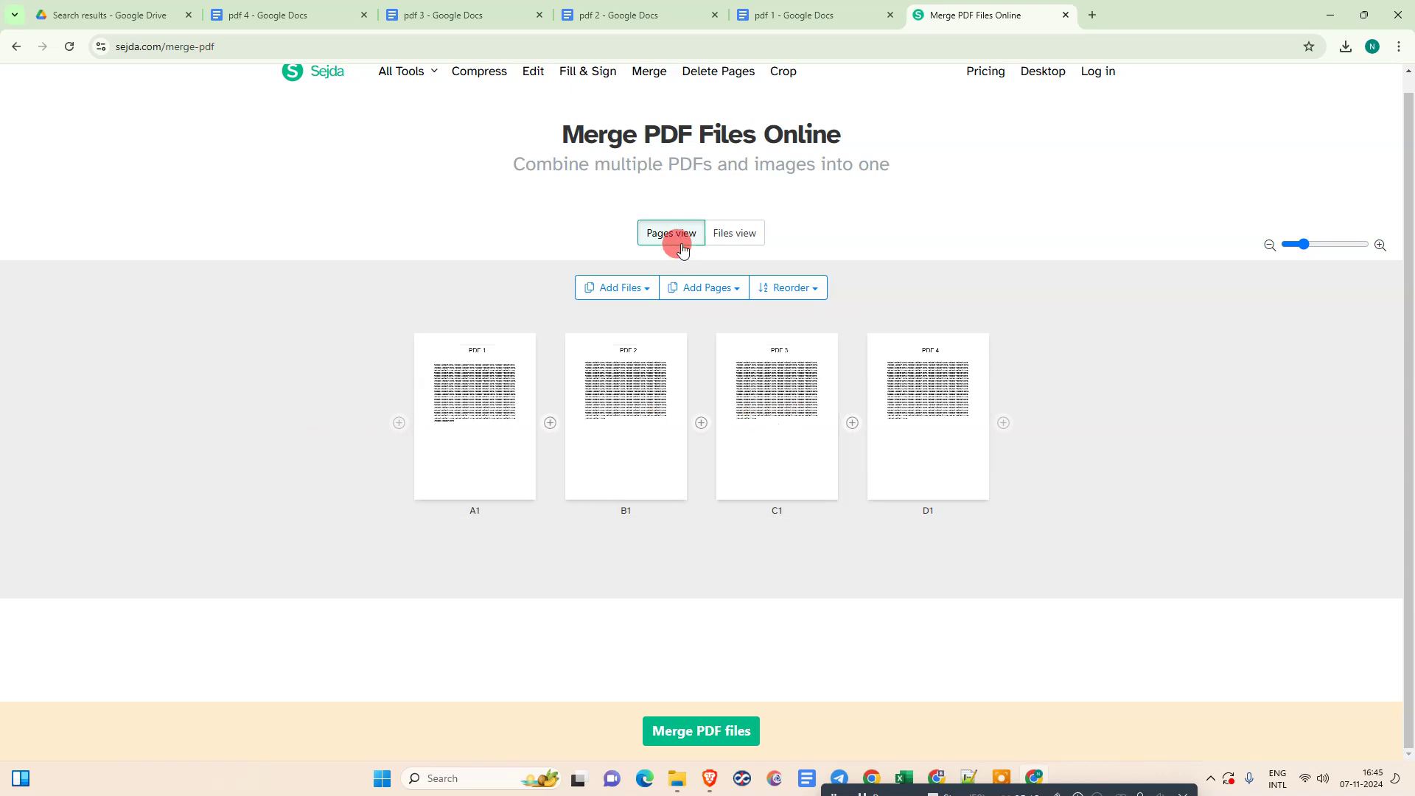
click(734, 291)
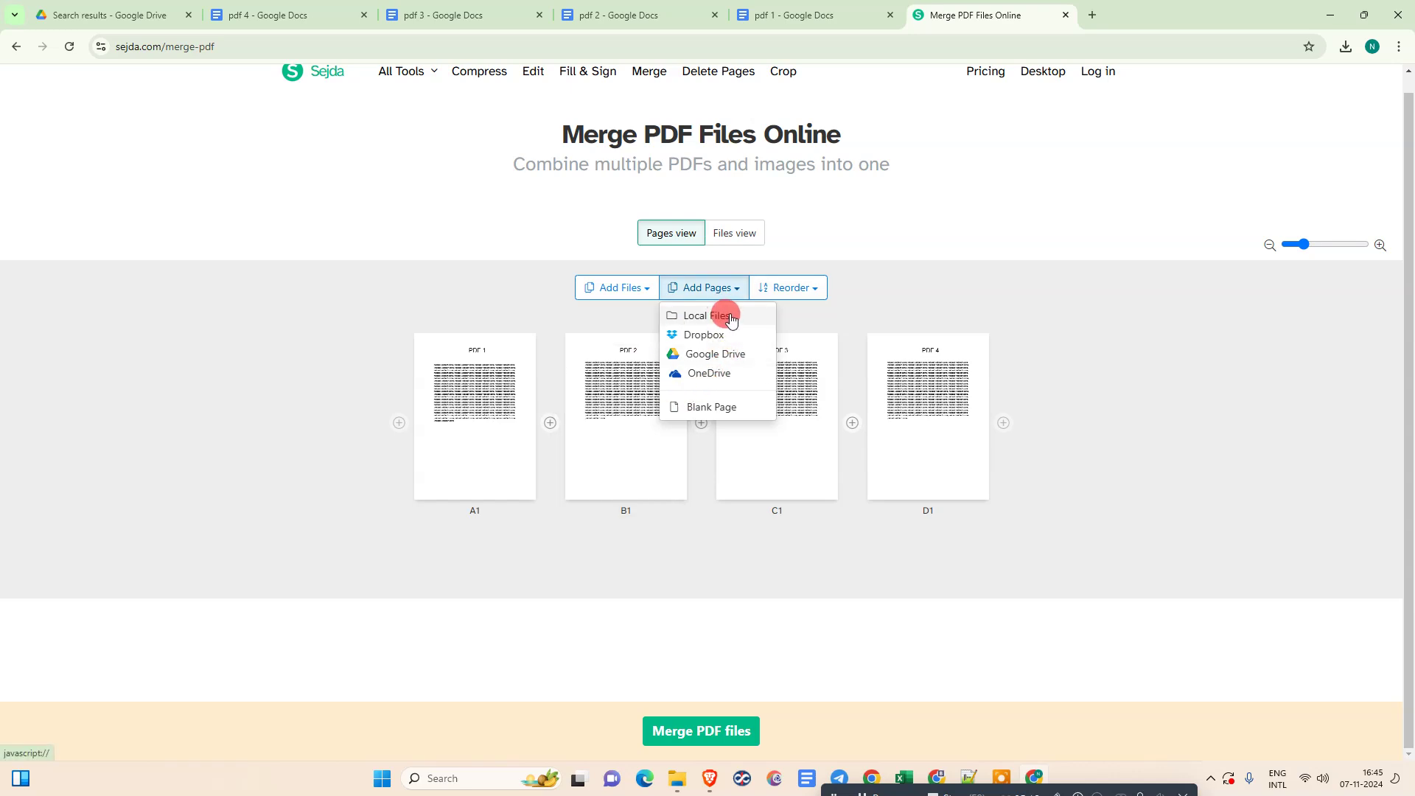
click(885, 278)
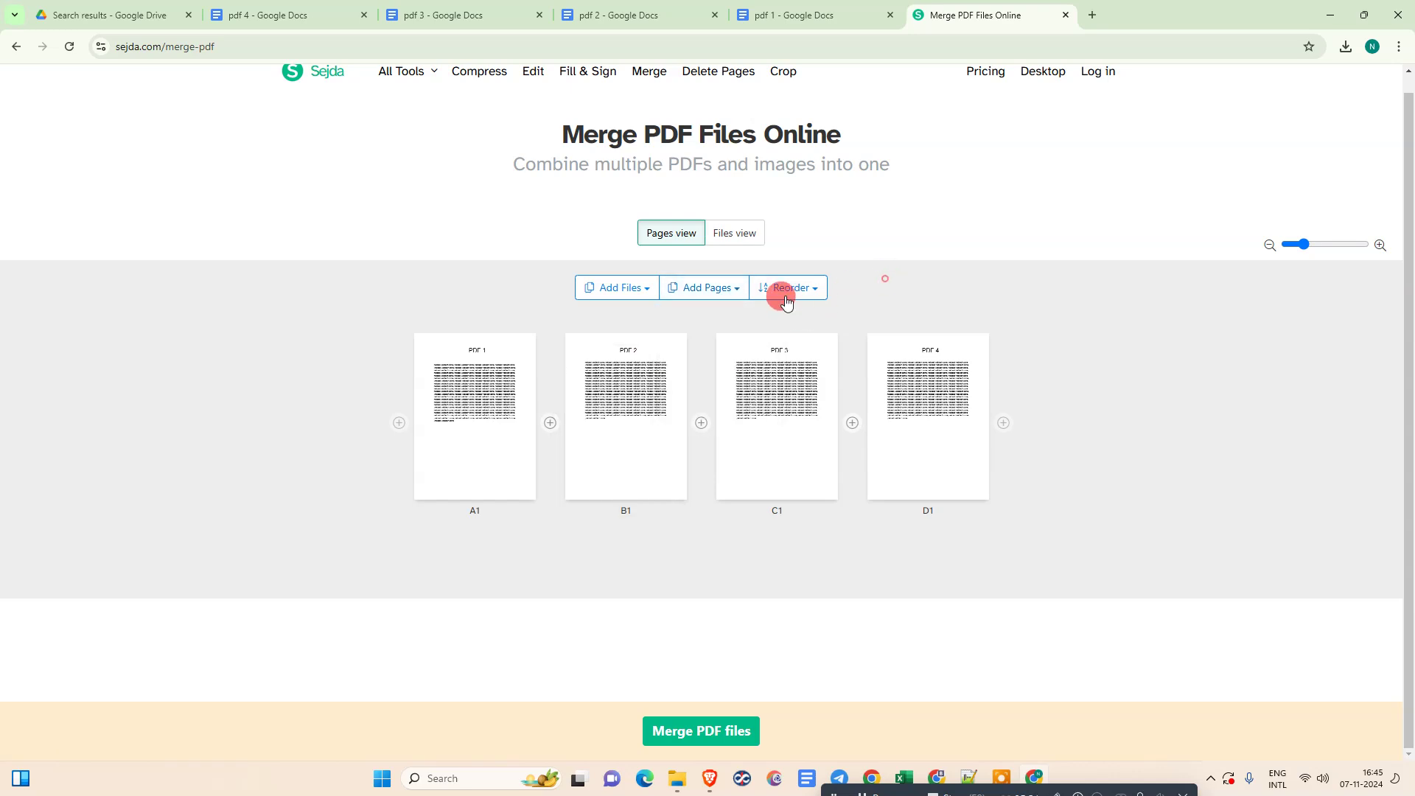
click(796, 296)
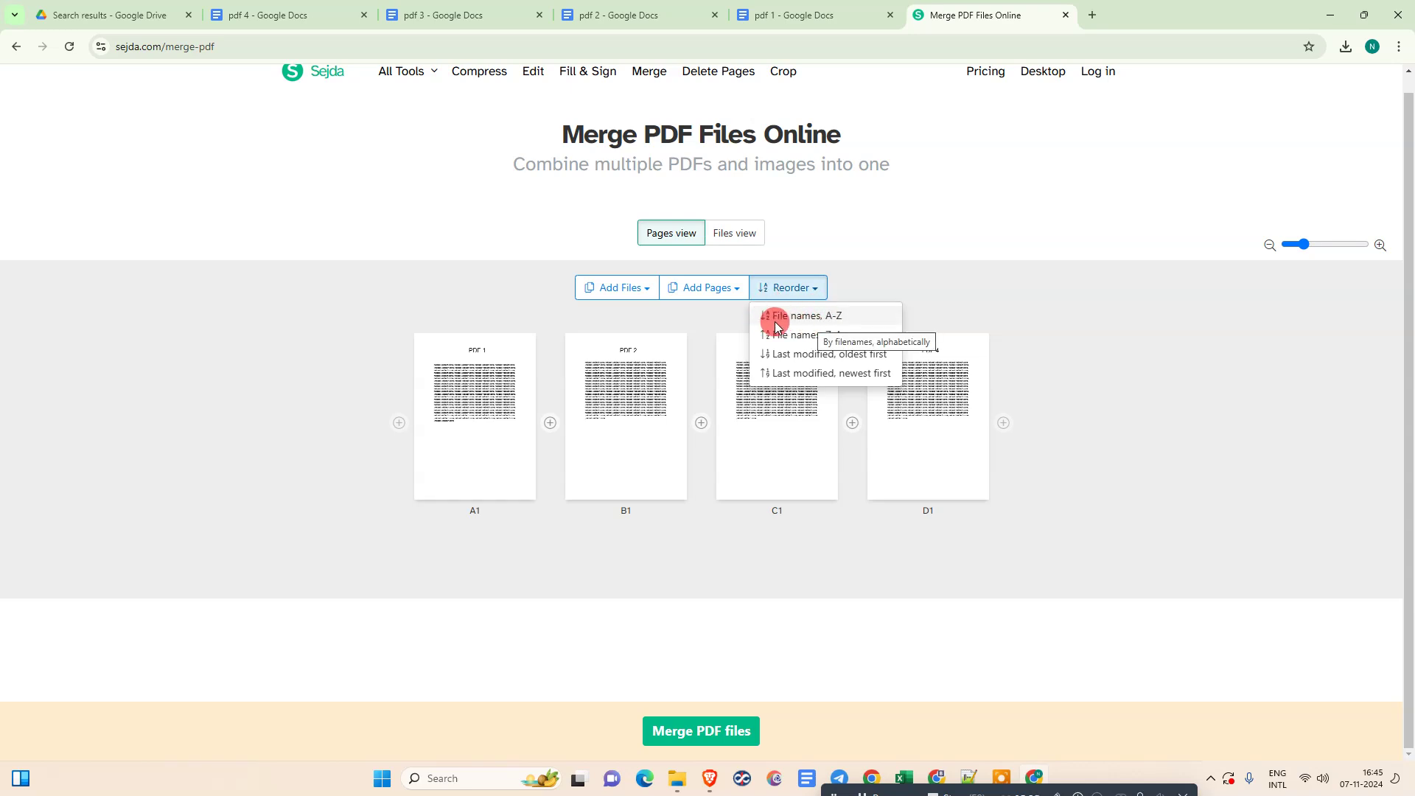
click(801, 323)
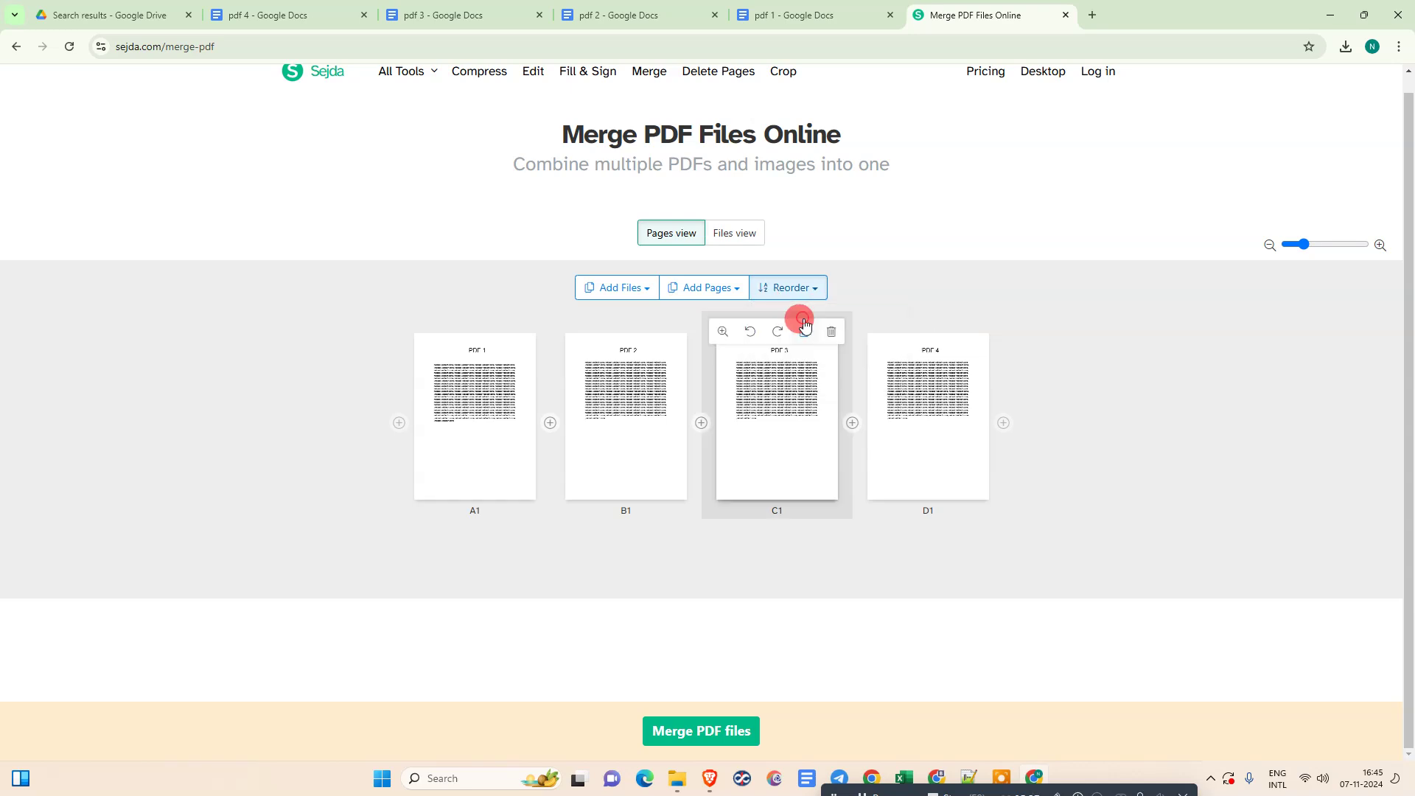
click(801, 295)
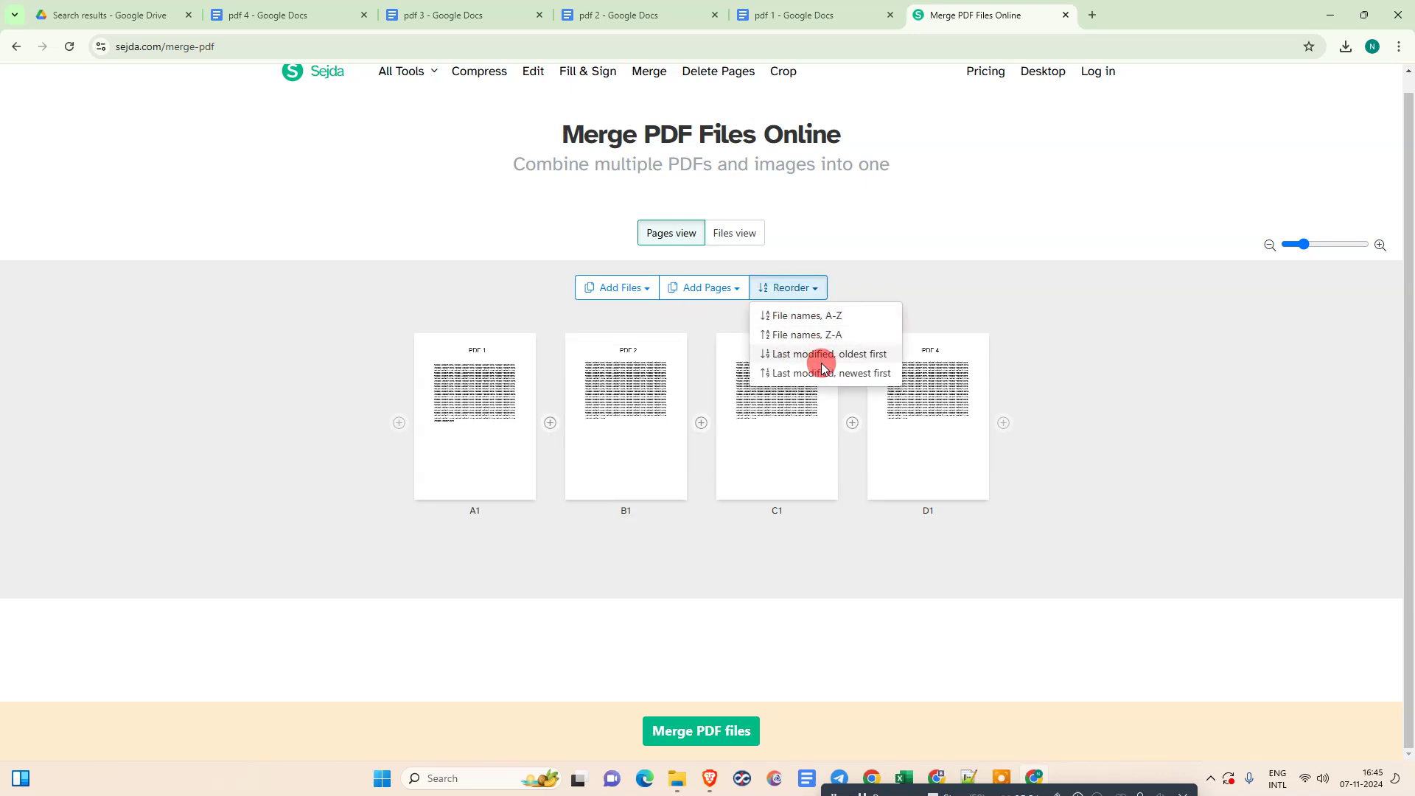
click(1058, 372)
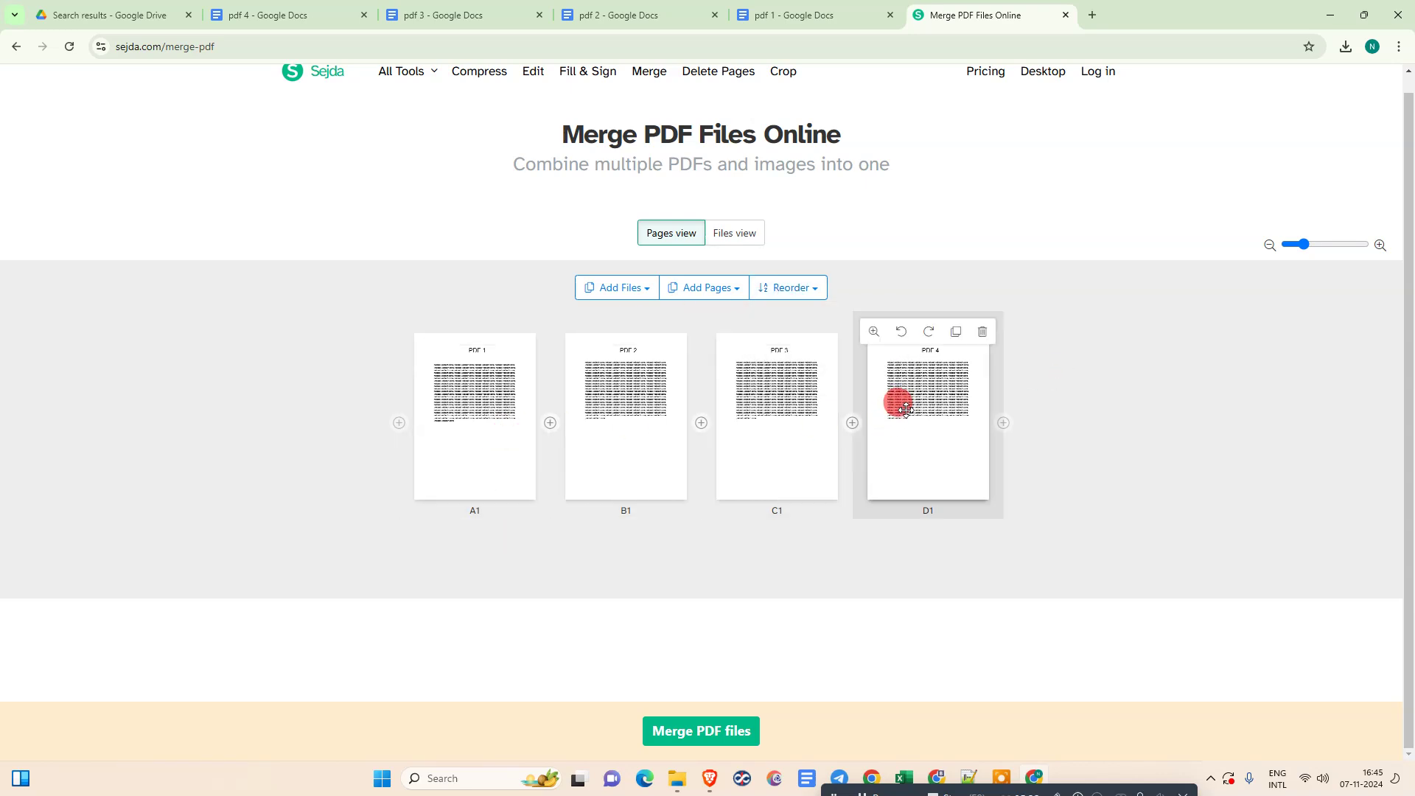
mouse_move(927, 391)
mouse_down()
mouse_move(733, 382)
mouse_move(894, 383)
mouse_move(623, 415)
mouse_move(509, 401)
mouse_move(772, 427)
mouse_move(664, 411)
mouse_move(938, 405)
mouse_up()
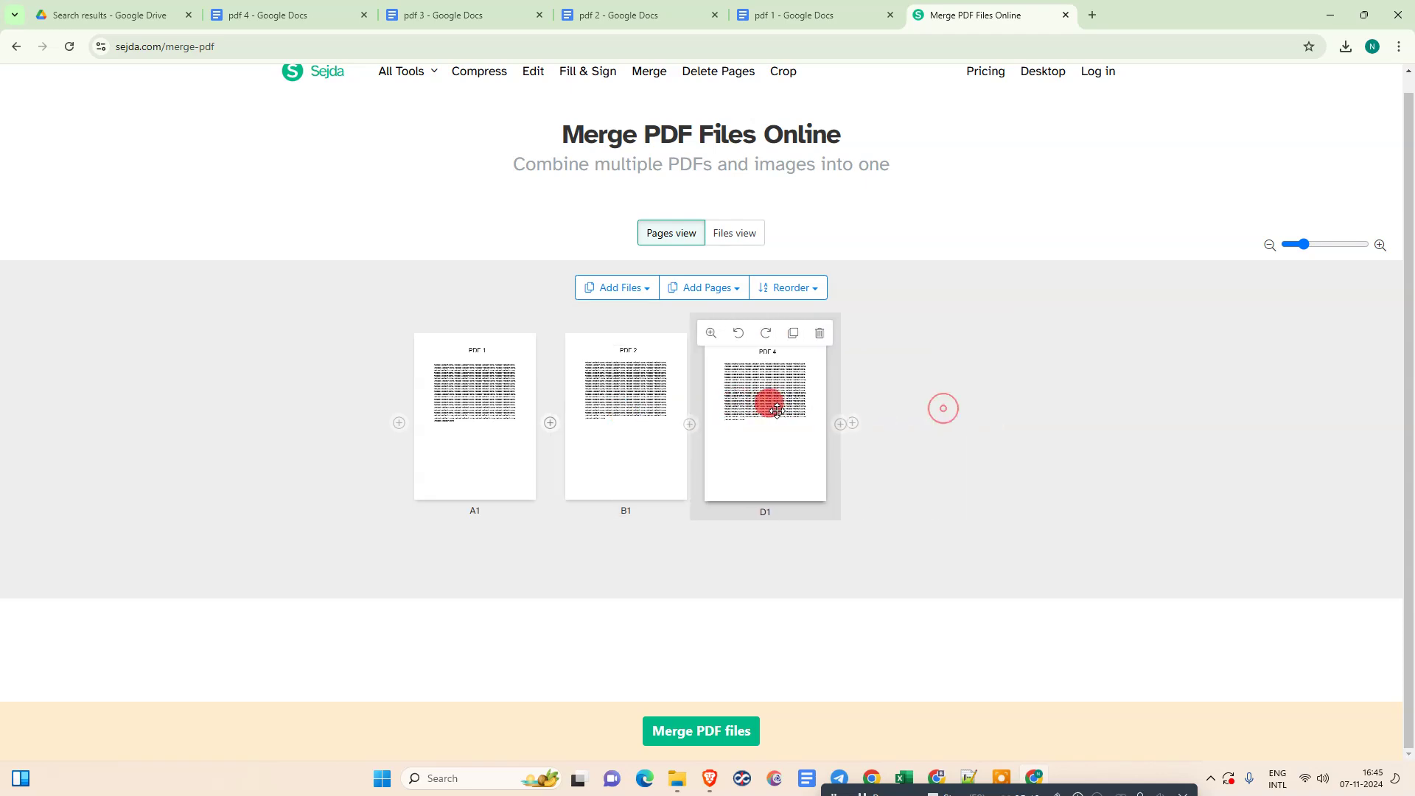
Merge all pages into pdf 1_merged.pdf and download it
click(687, 732)
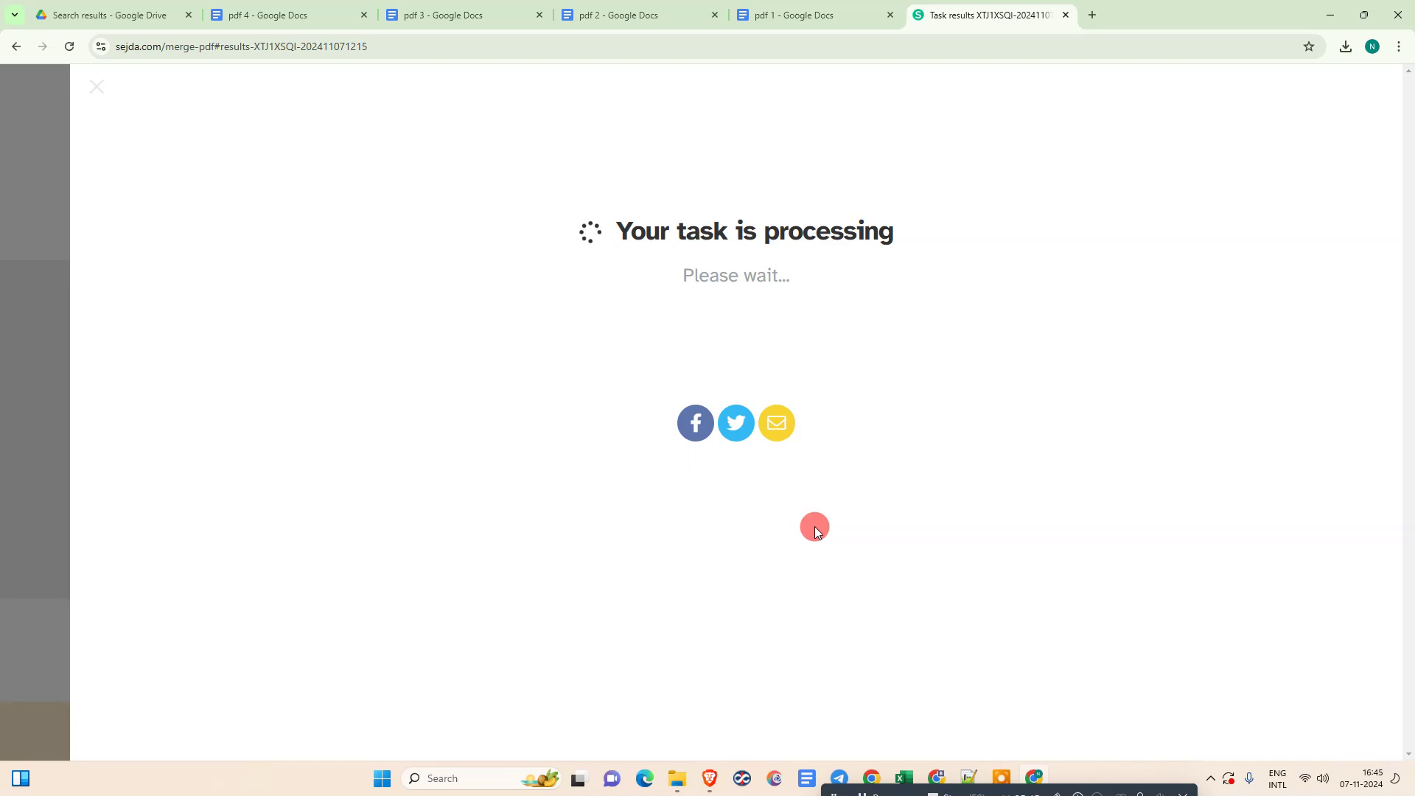
scroll(661, 484, down, 10)
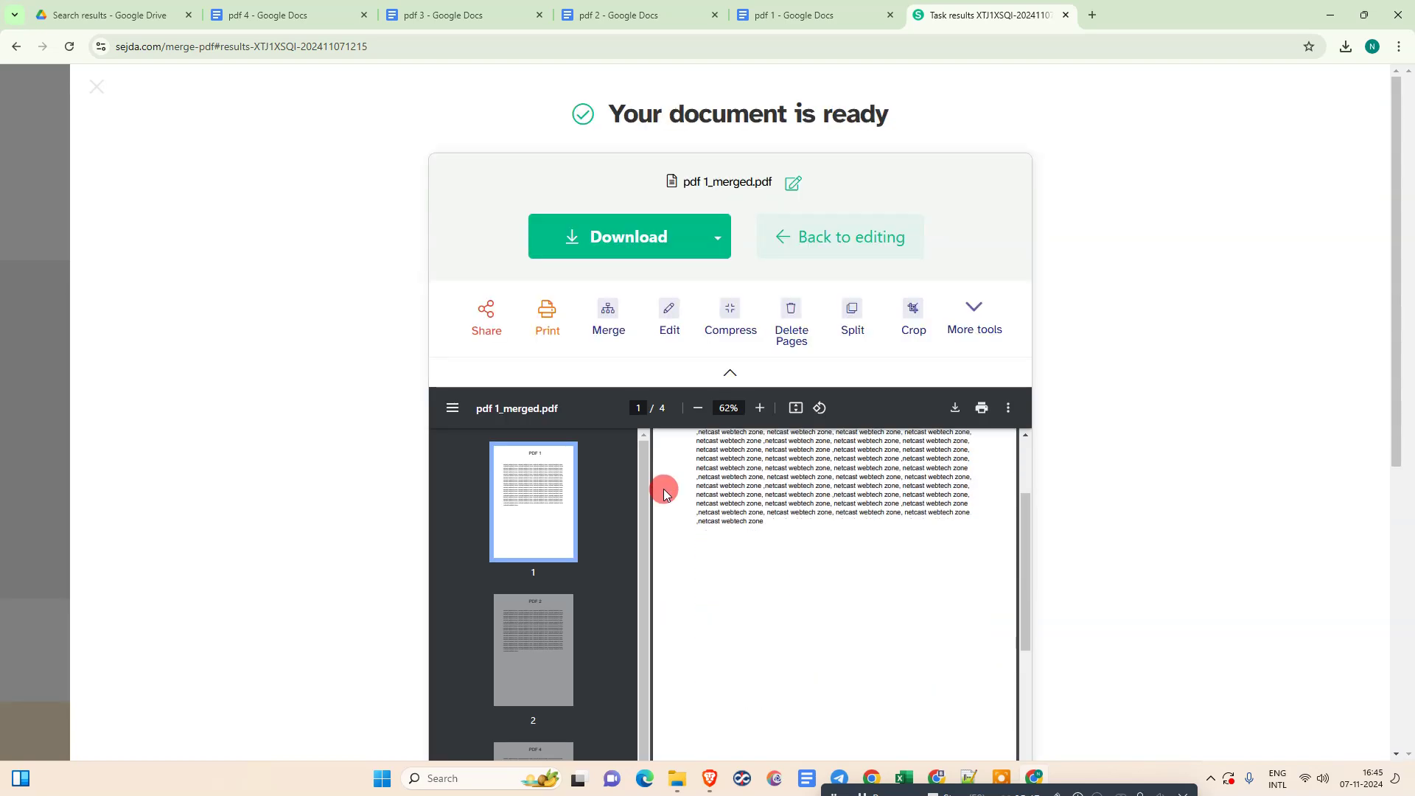
scroll(670, 490, up, 10)
click(582, 218)
Review the four pages of the downloaded merged PDF, then close it to the desktop
click(1311, 174)
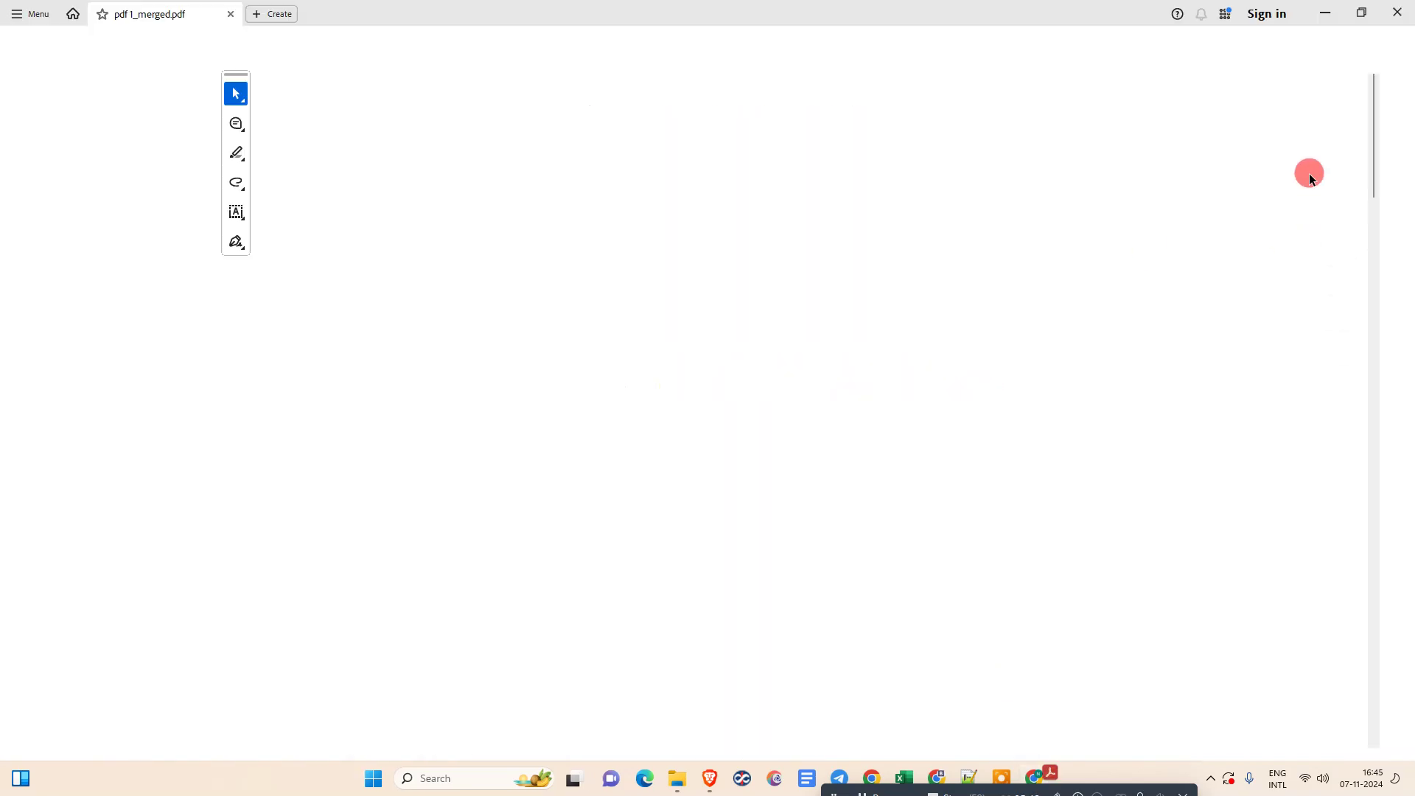
scroll(828, 354, down, 15)
scroll(845, 379, down, 10)
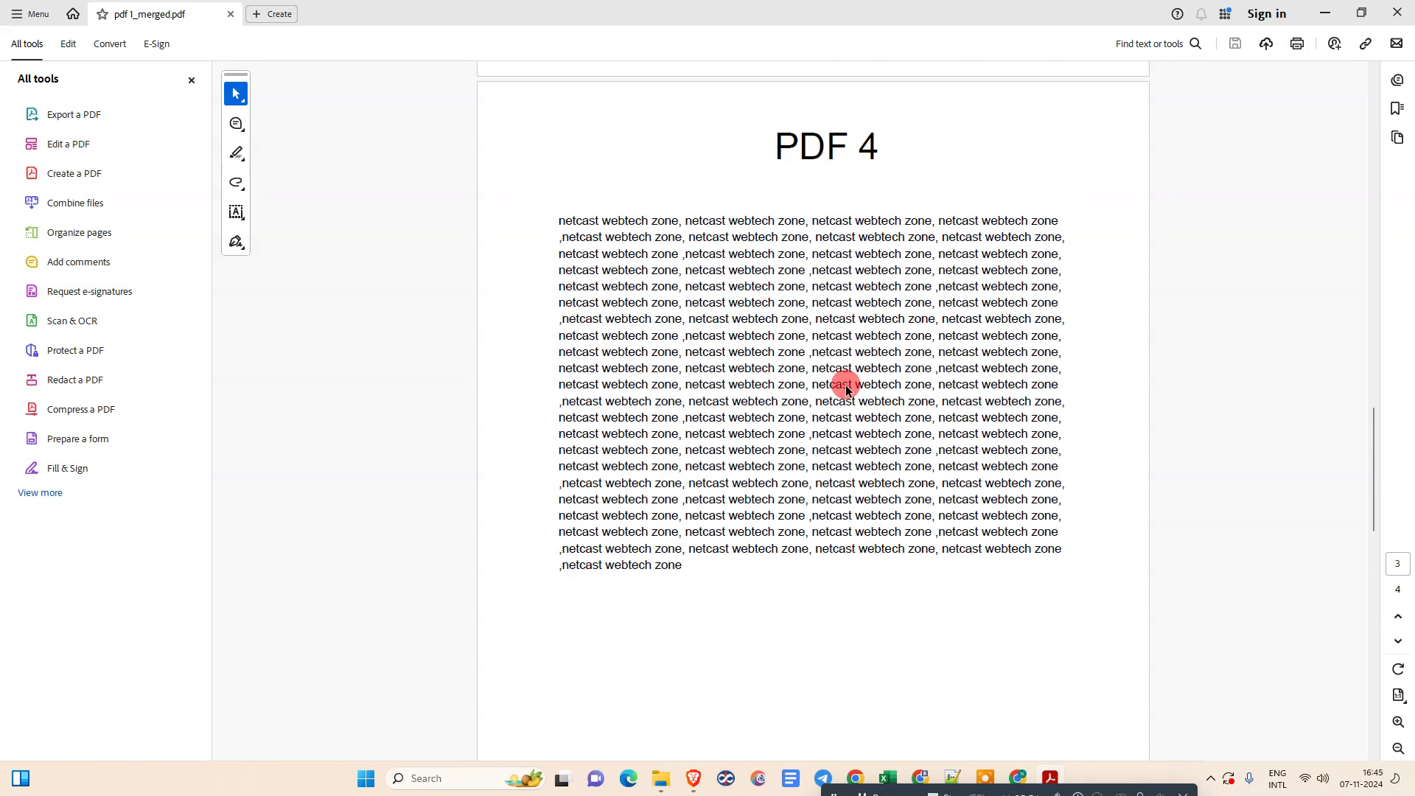
scroll(840, 384, up, 20)
key(super+d)
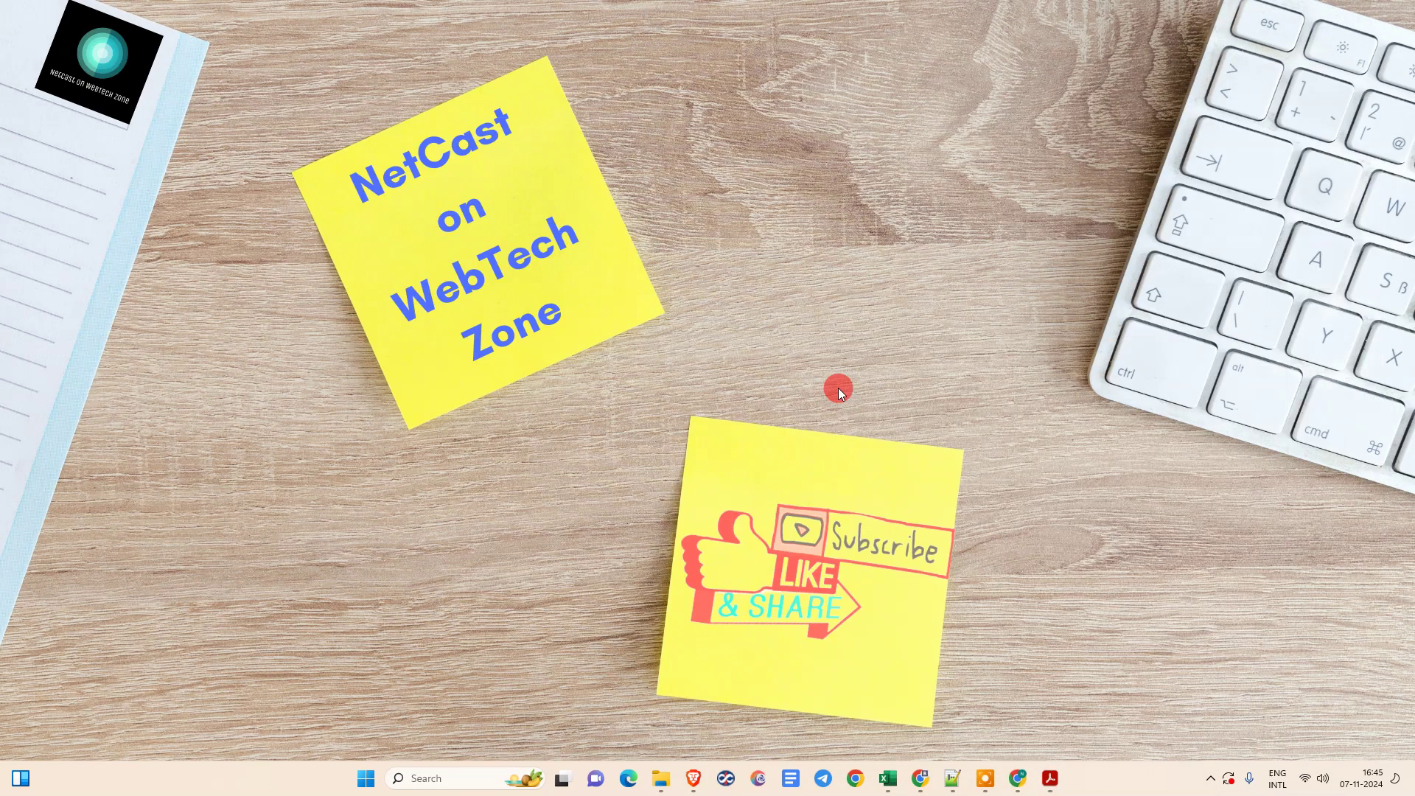